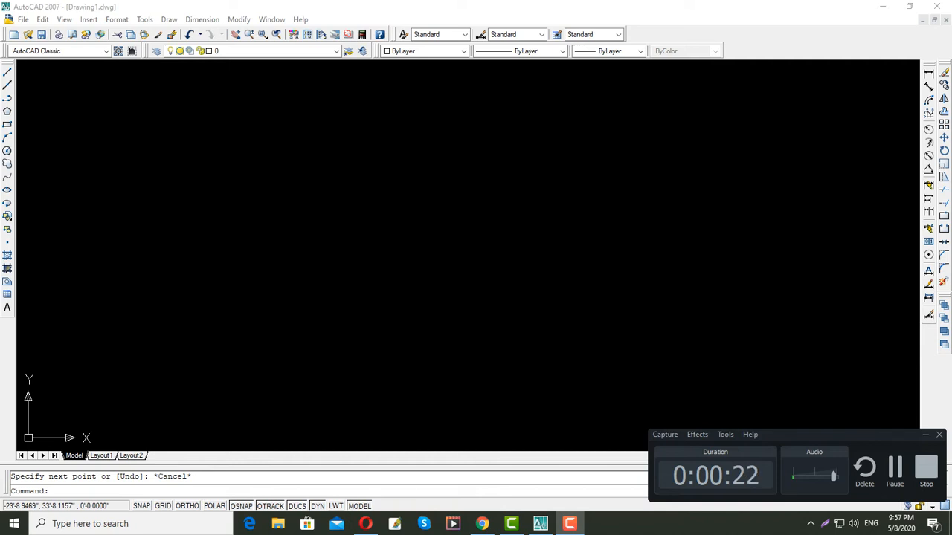
- Undock the Draw toolbar into the drawing area and close it
click(259, 253)
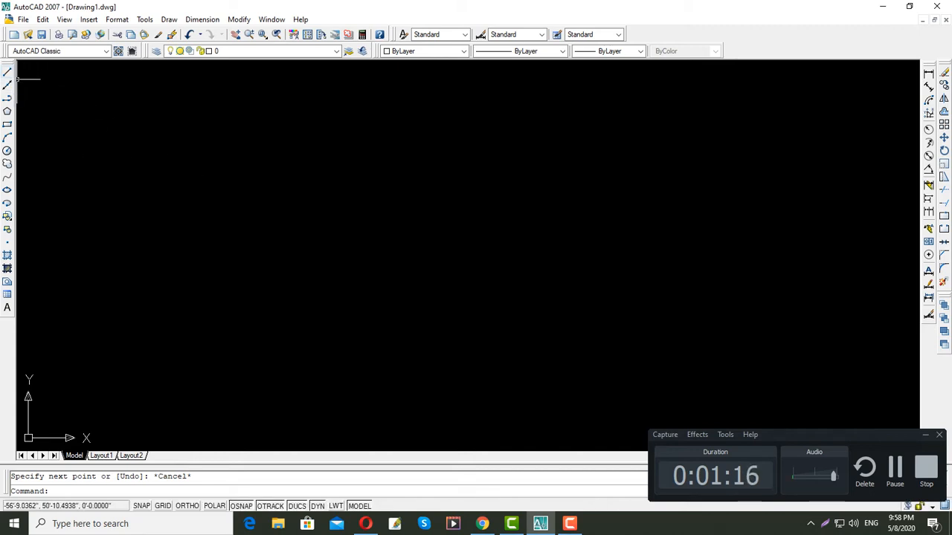
mouse_move(8, 64)
mouse_down()
mouse_move(290, 132)
mouse_move(290, 119)
mouse_up()
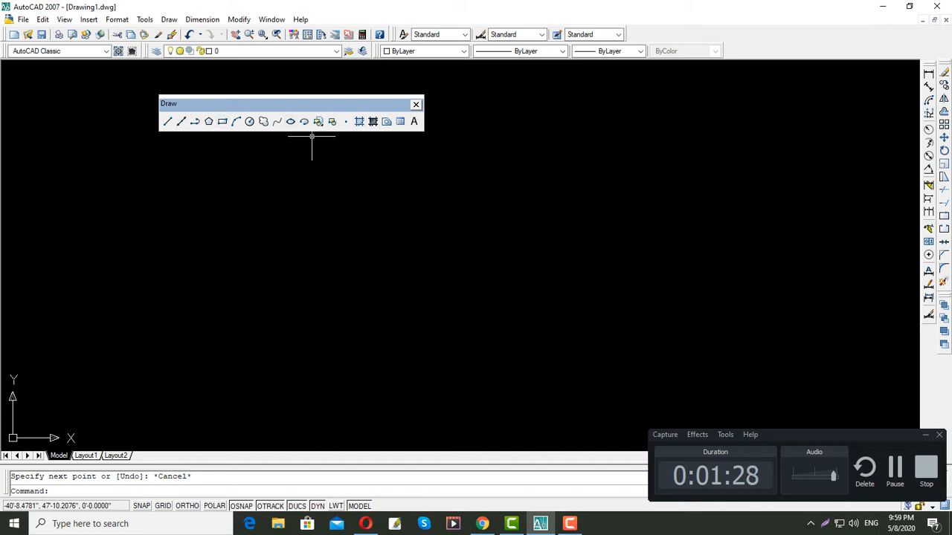
click(416, 104)
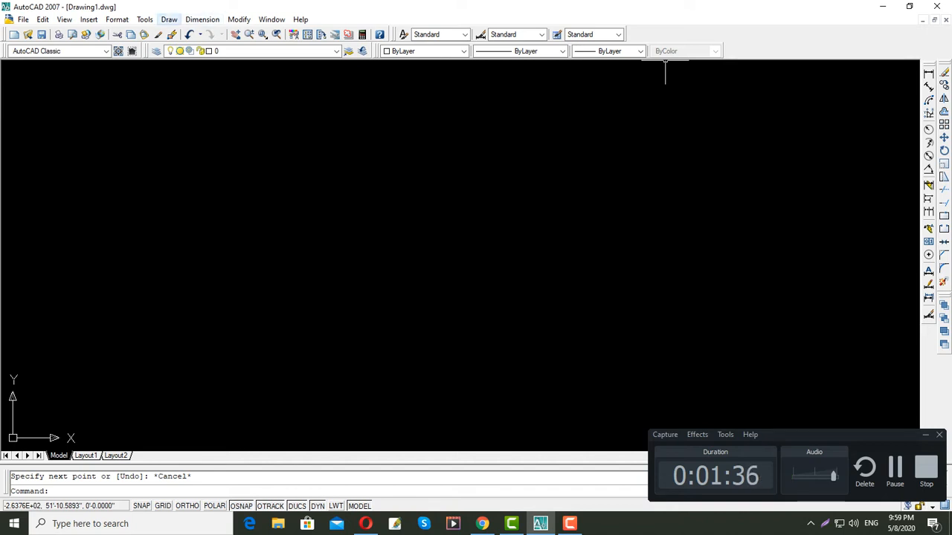
click(169, 19)
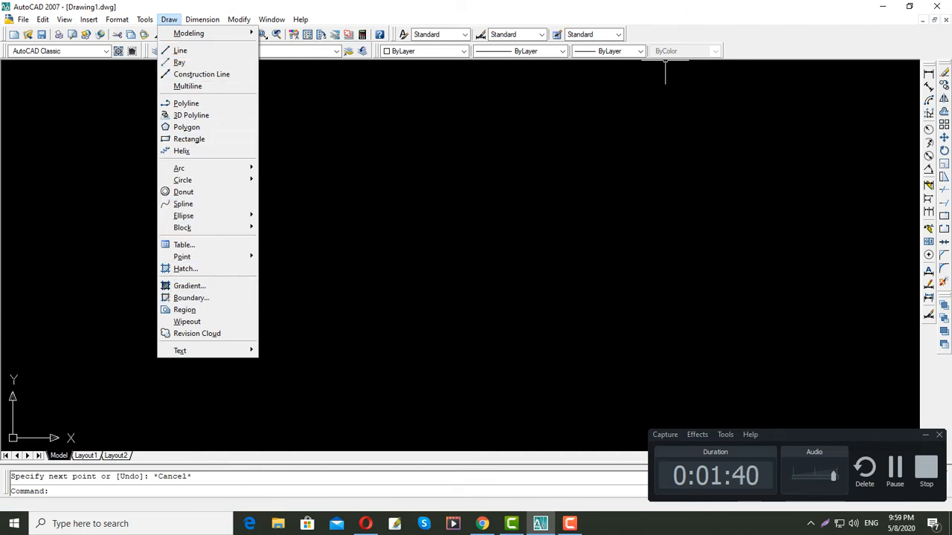
click(238, 19)
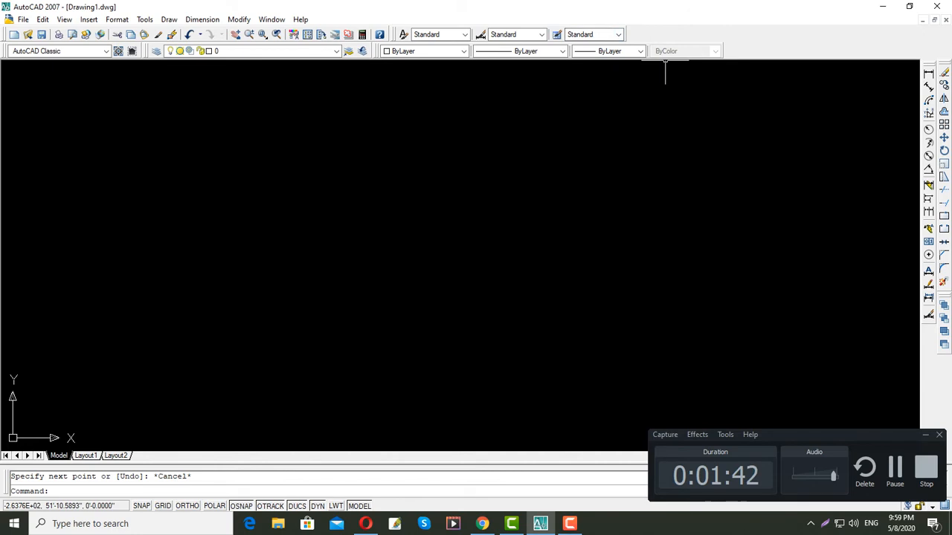
right_click(690, 34)
mouse_move(732, 35)
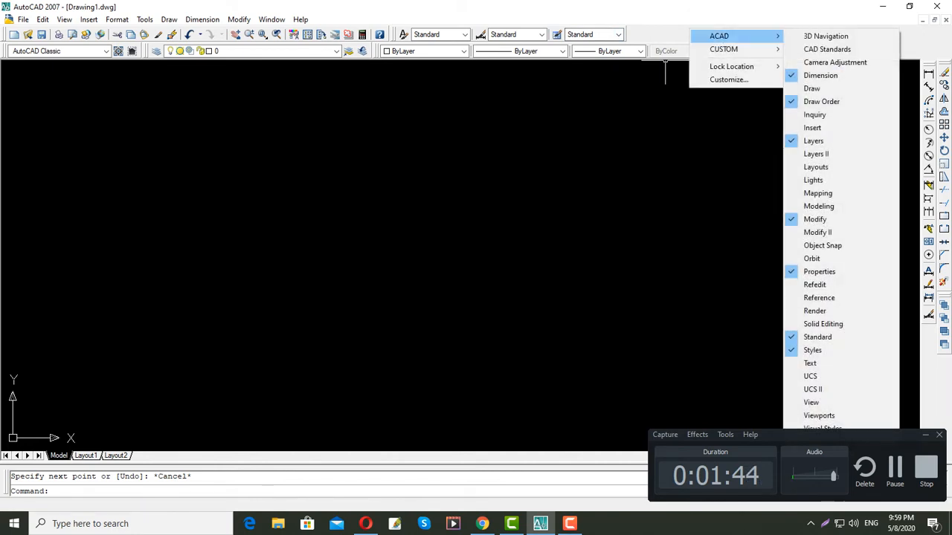
key(Escape)
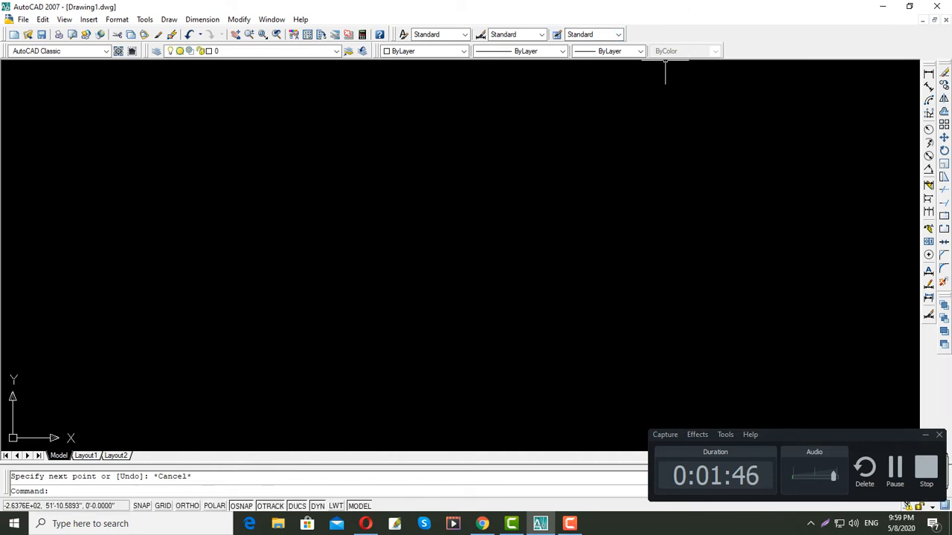
- Restore the Draw toolbar and dock it vertically along the left edge of the drawing area
right_click(691, 32)
mouse_move(725, 36)
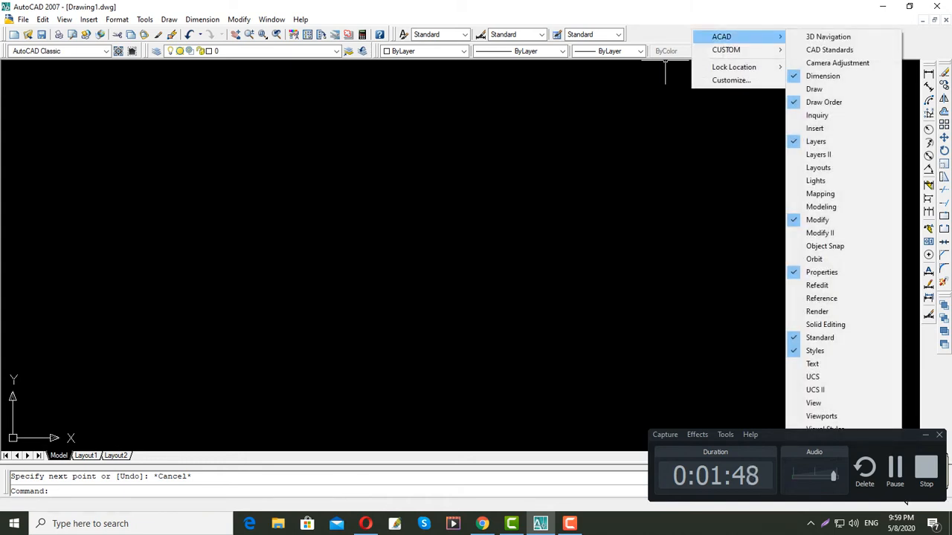
click(815, 88)
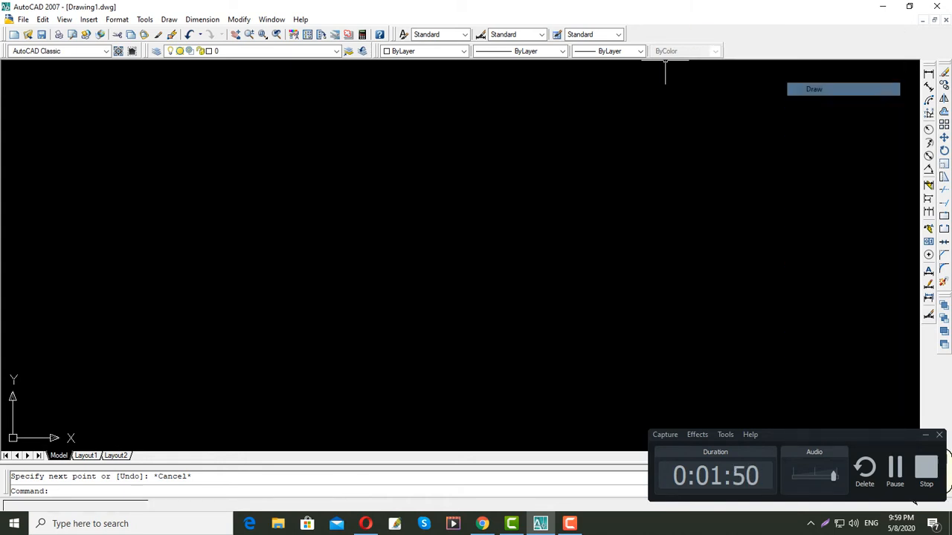
mouse_move(216, 104)
mouse_down()
mouse_move(137, 133)
mouse_move(54, 144)
mouse_move(32, 125)
mouse_move(9, 45)
mouse_move(7, 95)
mouse_up()
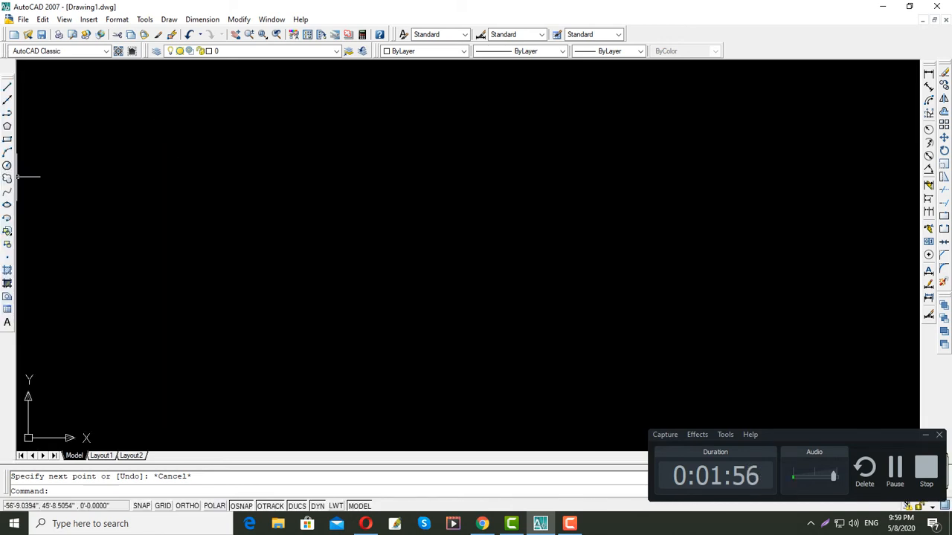
- Sketch two connected freehand line segments in the empty drawing and erase them both
click(9, 88)
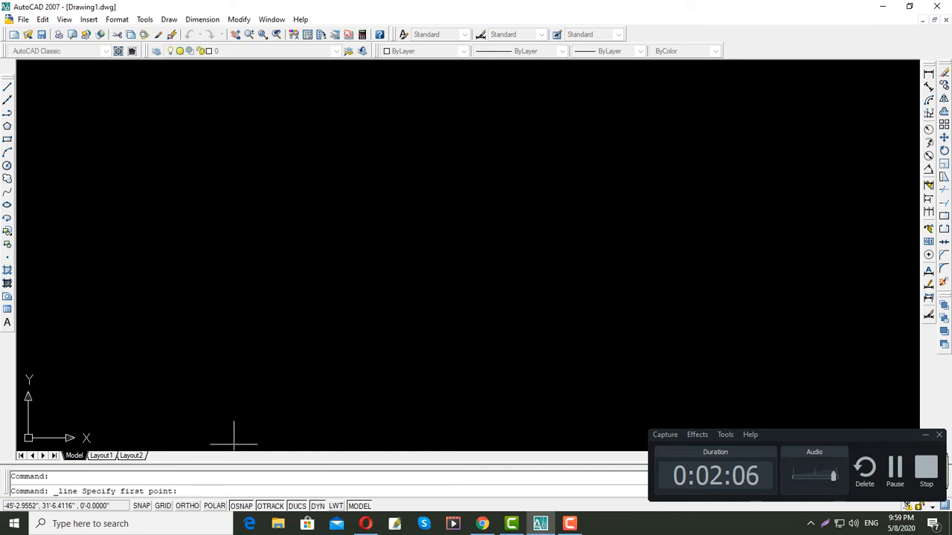
click(316, 229)
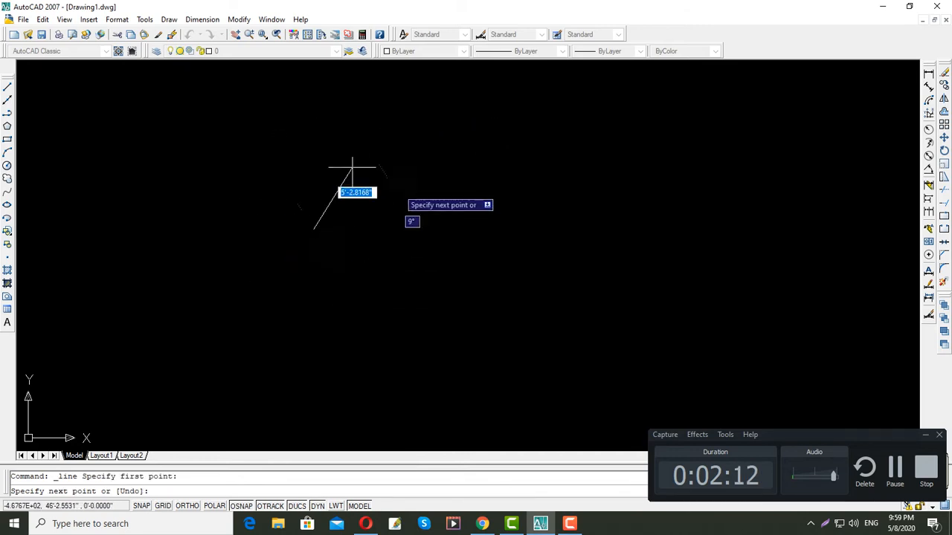
click(515, 260)
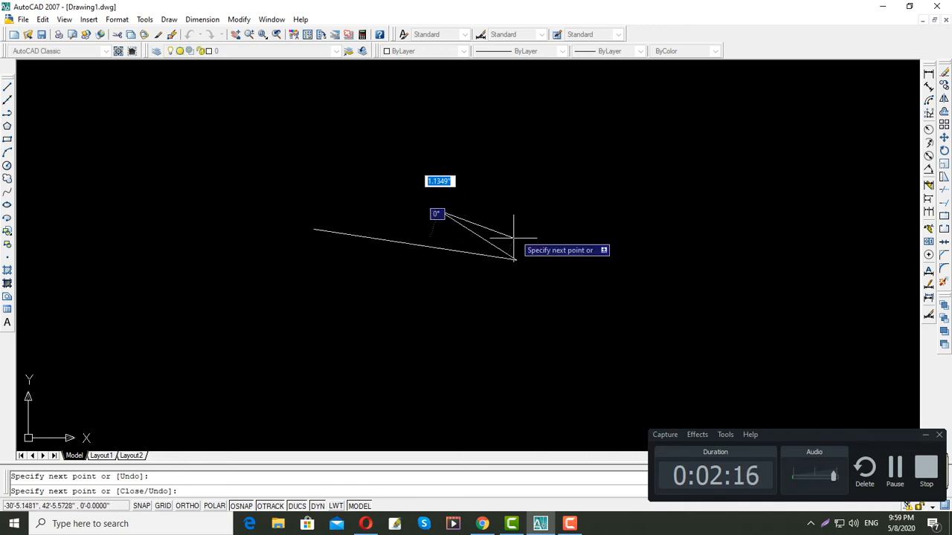
key(Escape)
click(571, 300)
click(319, 157)
key(Delete)
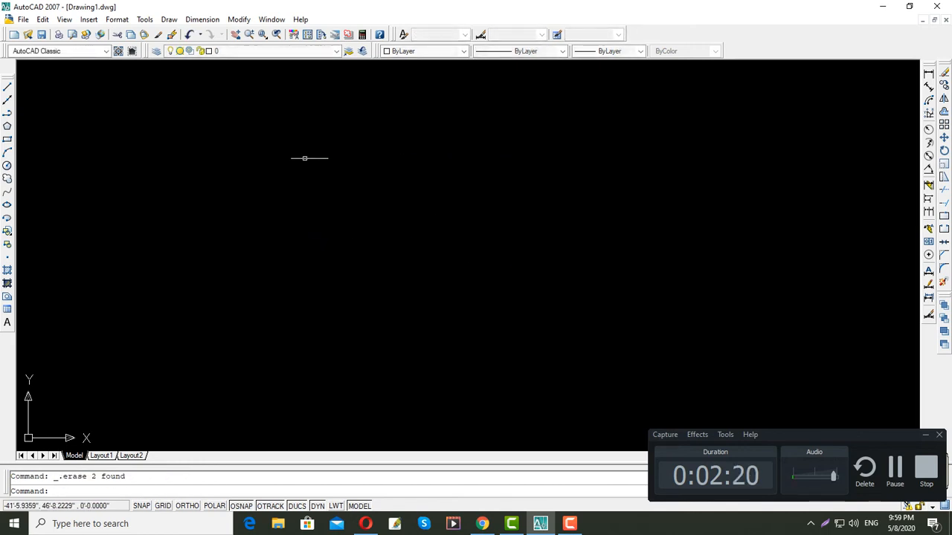
- Draw a single horizontal line 10' long to the right with Ortho mode on
click(7, 87)
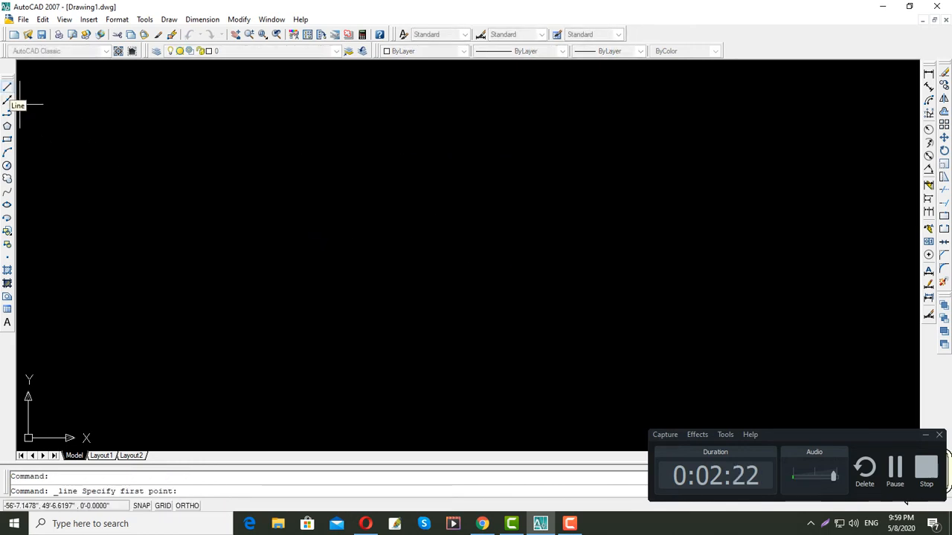
click(314, 214)
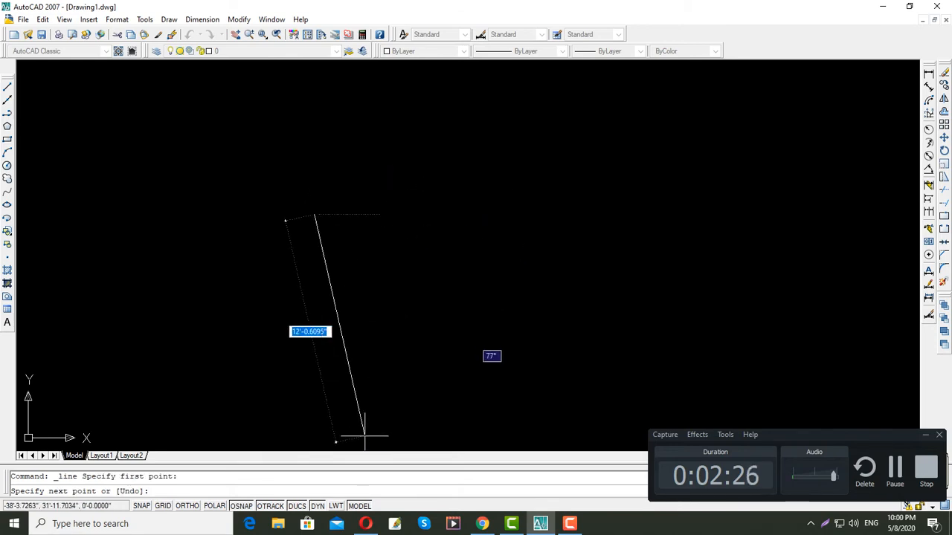
key(F8)
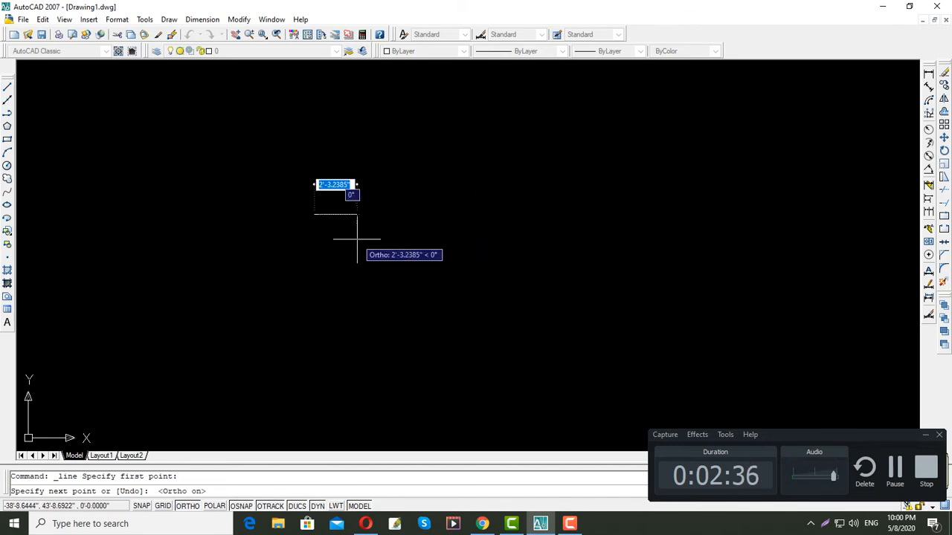
key(F8)
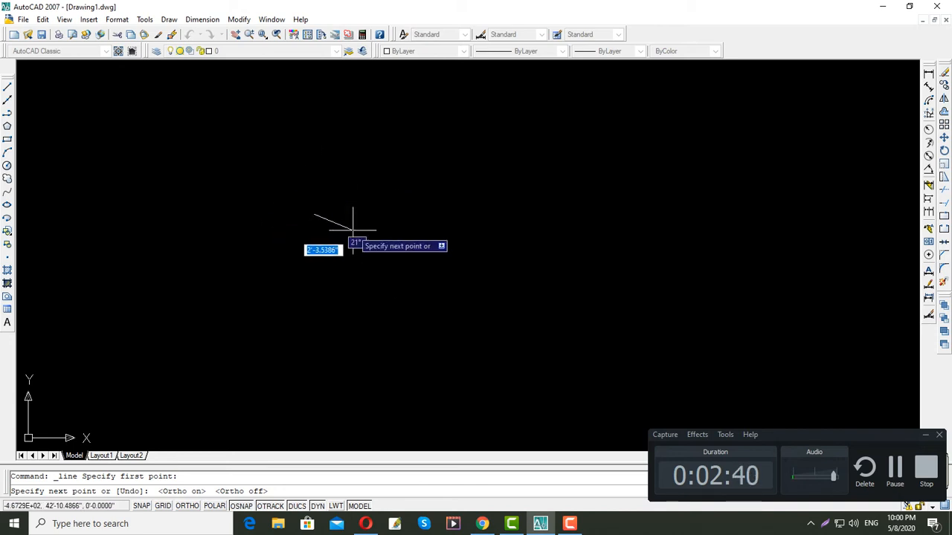
key(F8)
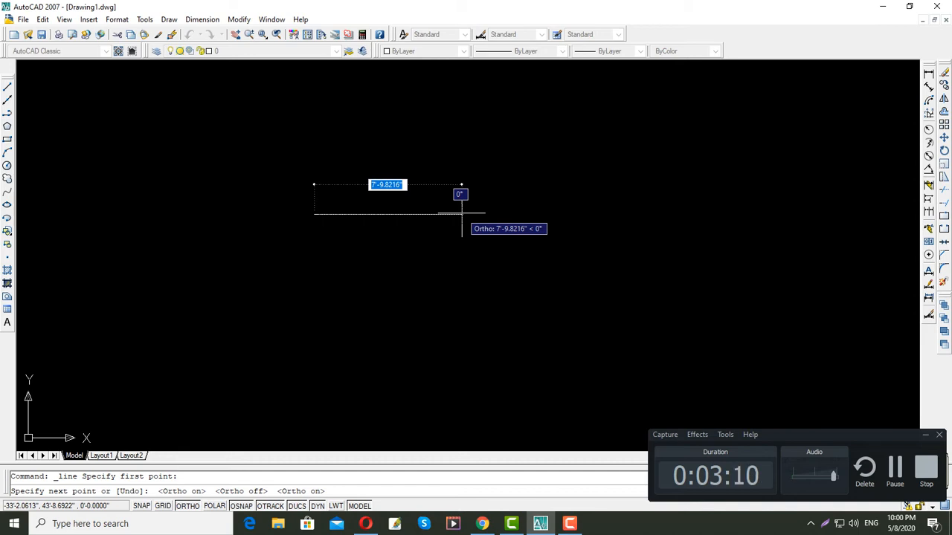
text(10)
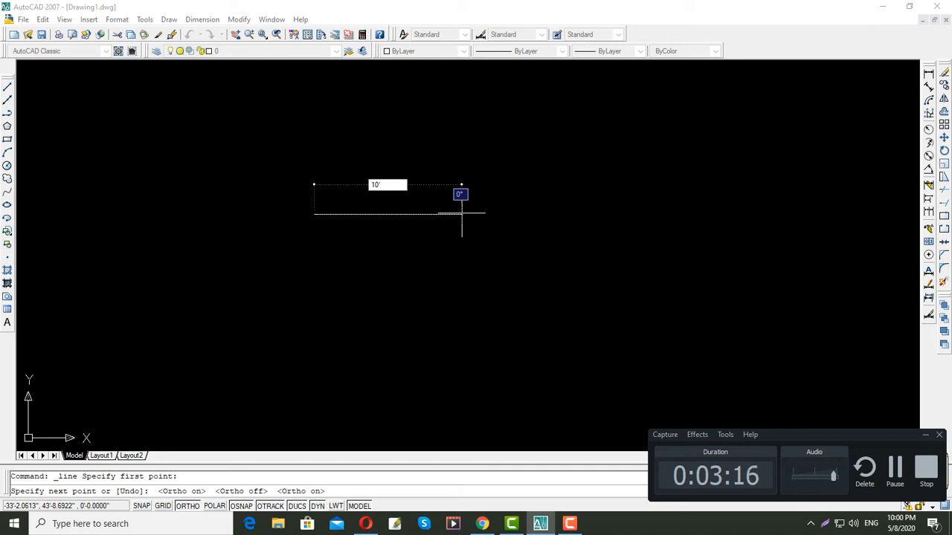
text(')
key(Return)
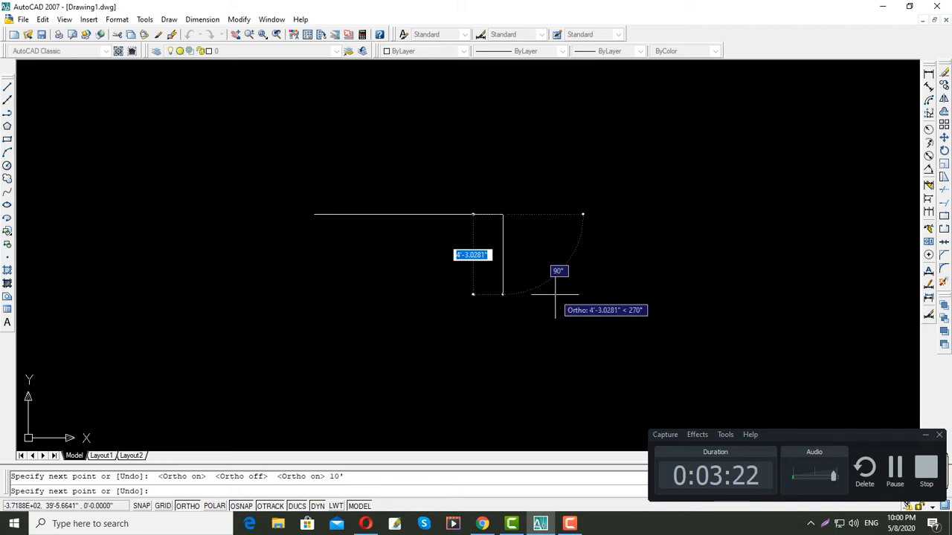
key(Return)
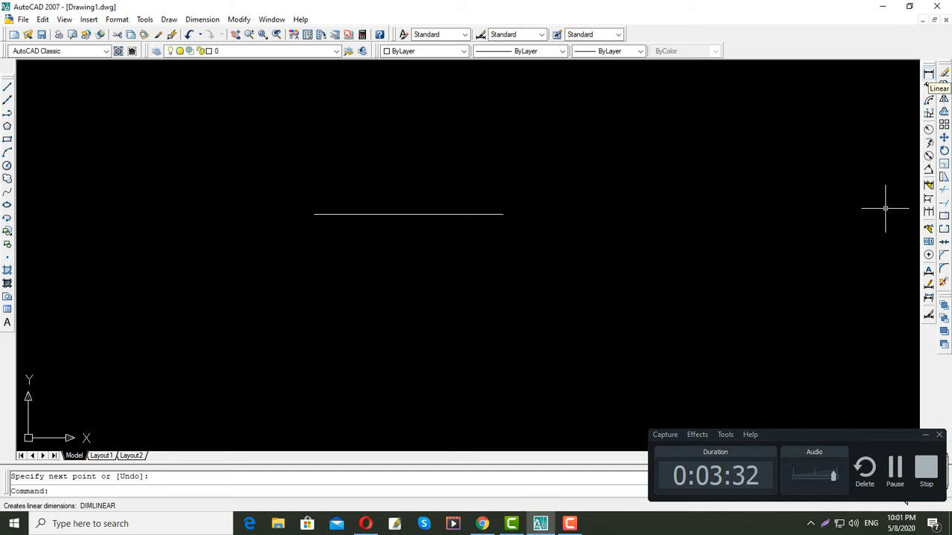
- Add a linear dimension between the horizontal line's endpoints, placing it just below the line
click(929, 74)
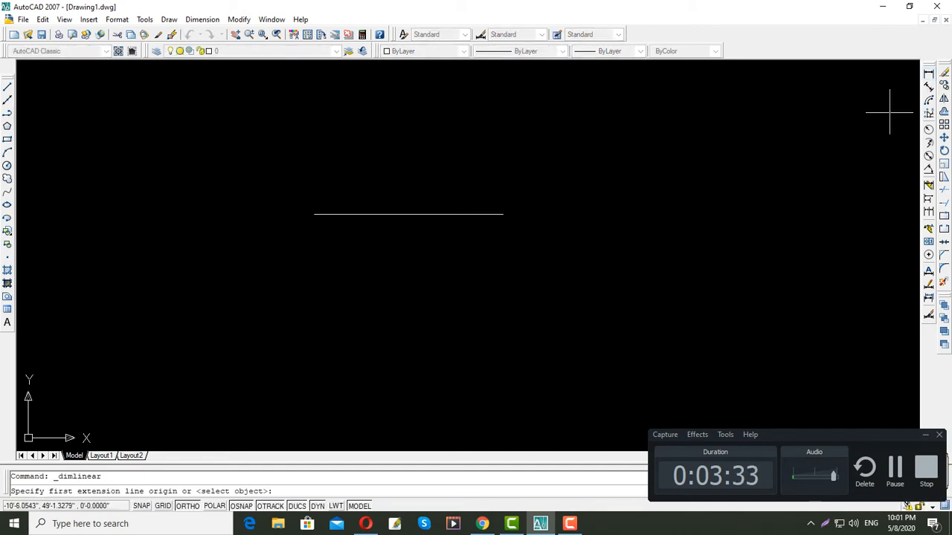
click(503, 214)
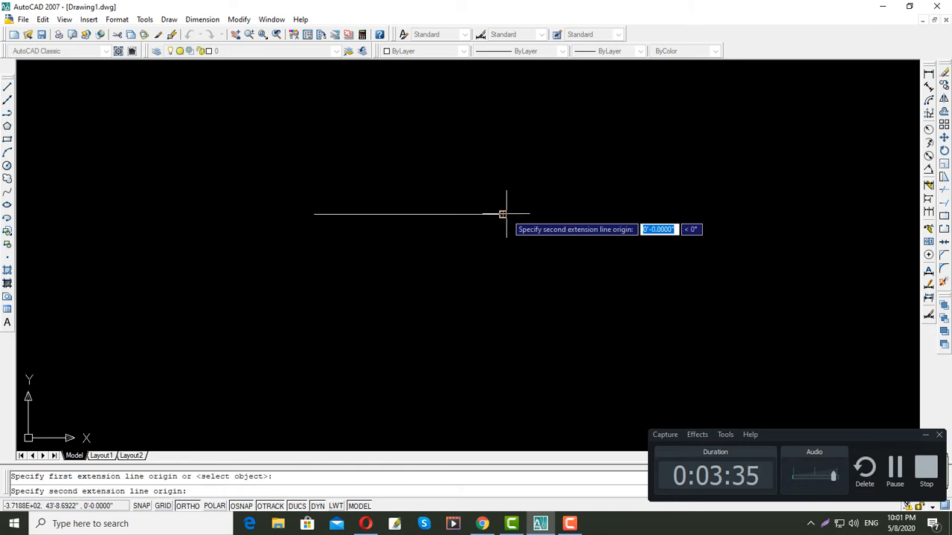
click(313, 214)
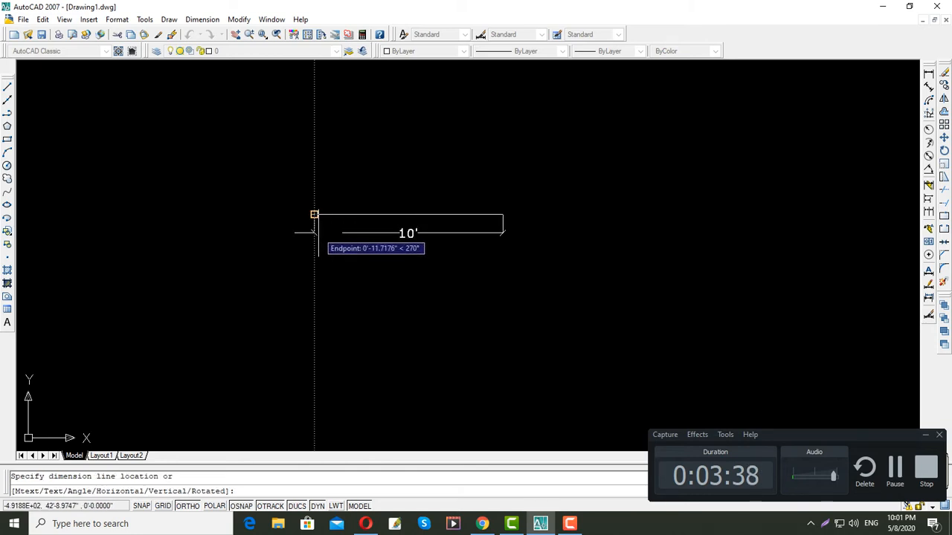
click(316, 231)
middle_drag(516, 274, 536, 313)
scroll(458, 285, up, 6)
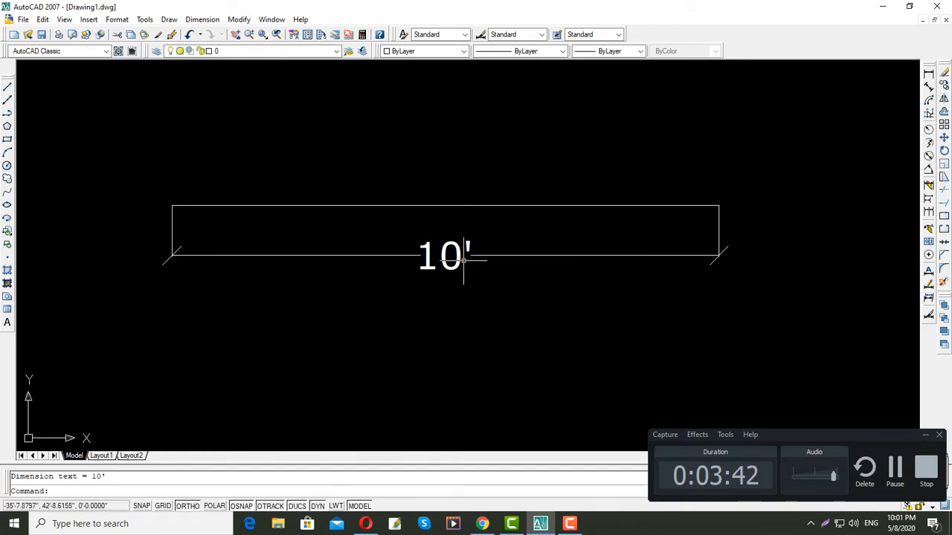
scroll(532, 268, down, 3)
middle_drag(514, 310, 482, 307)
click(437, 258)
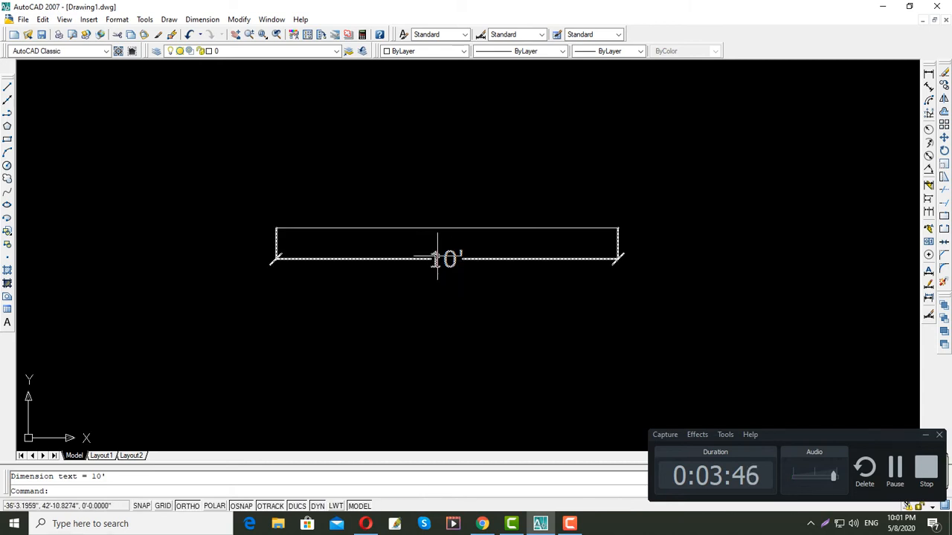
key(Escape)
- Draw a second horizontal line 10' long below the dimensioned line, starting roughly under its left end
middle_drag(612, 297, 580, 182)
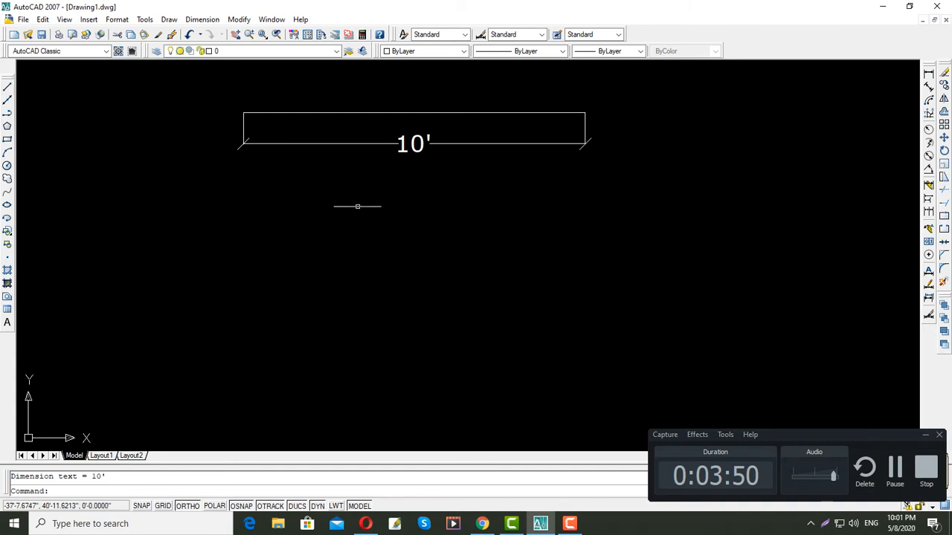
click(7, 86)
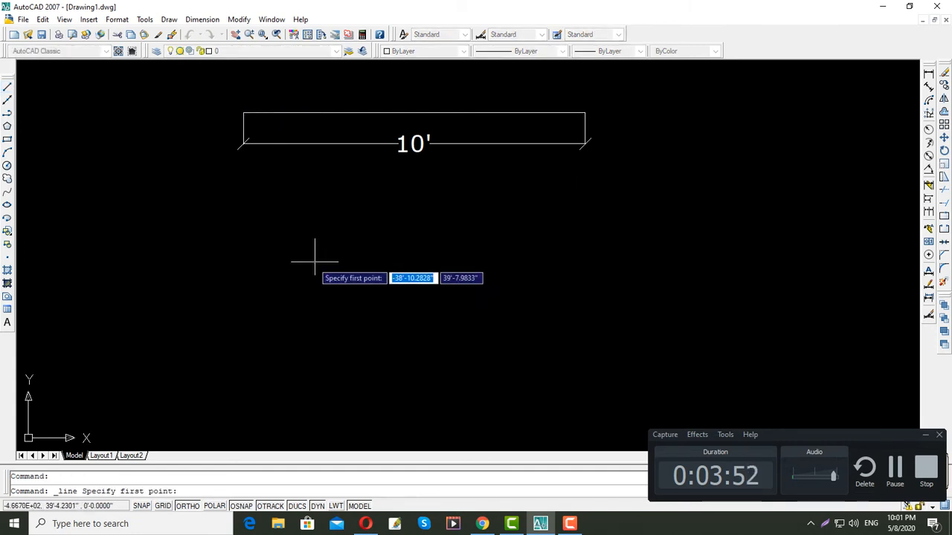
click(244, 235)
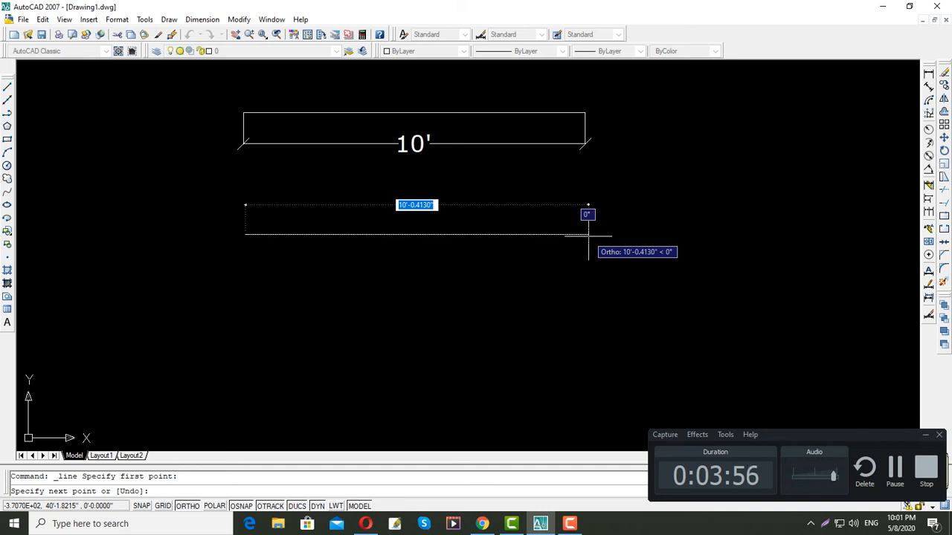
text(10)
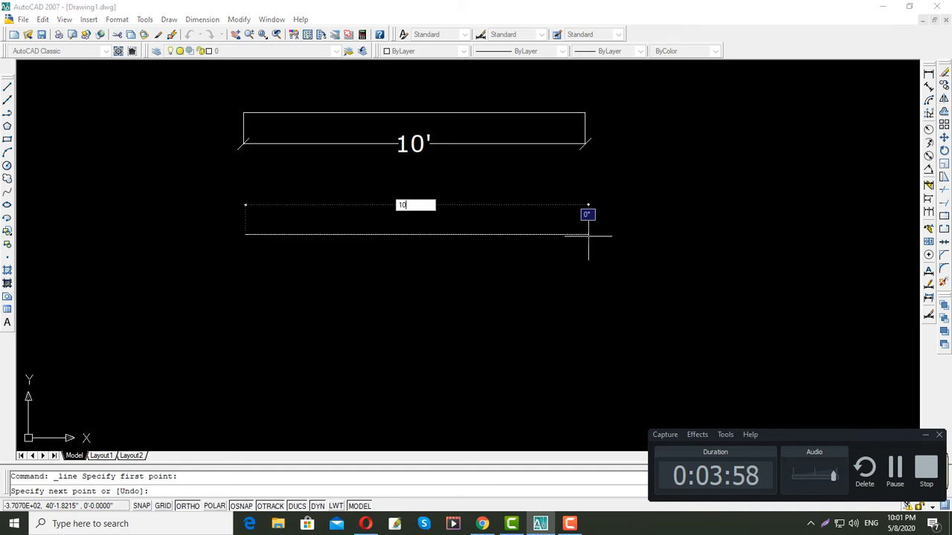
key(Return)
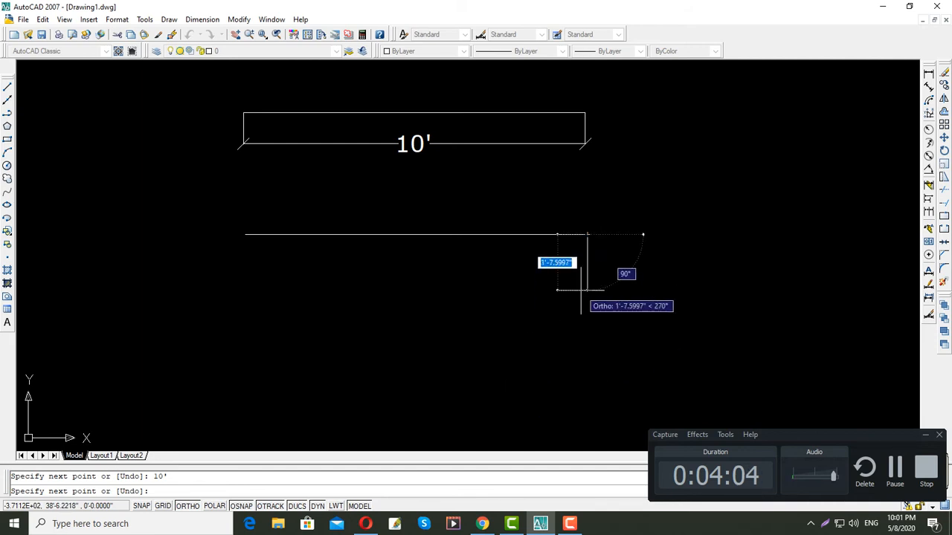
key(Escape)
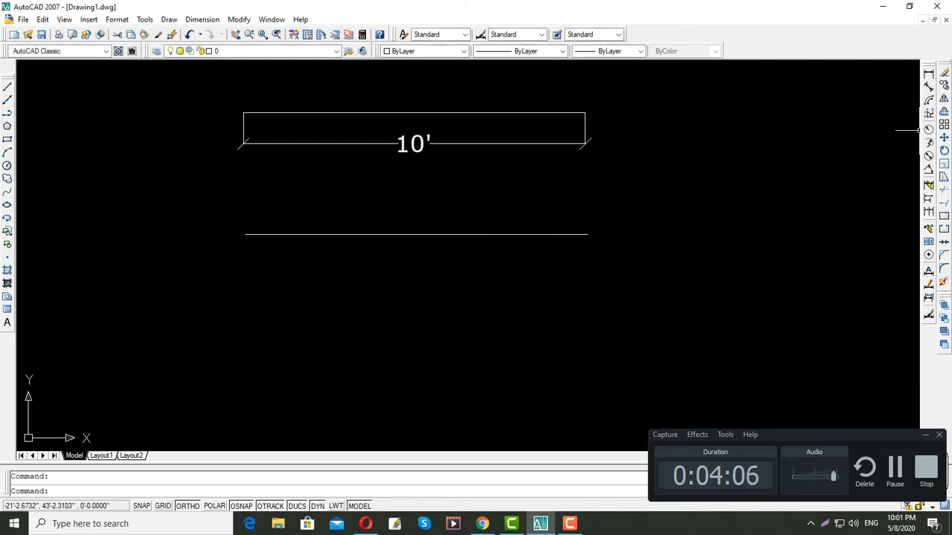
- Add a linear dimension between the lower line's endpoints, placing it below that line
click(928, 74)
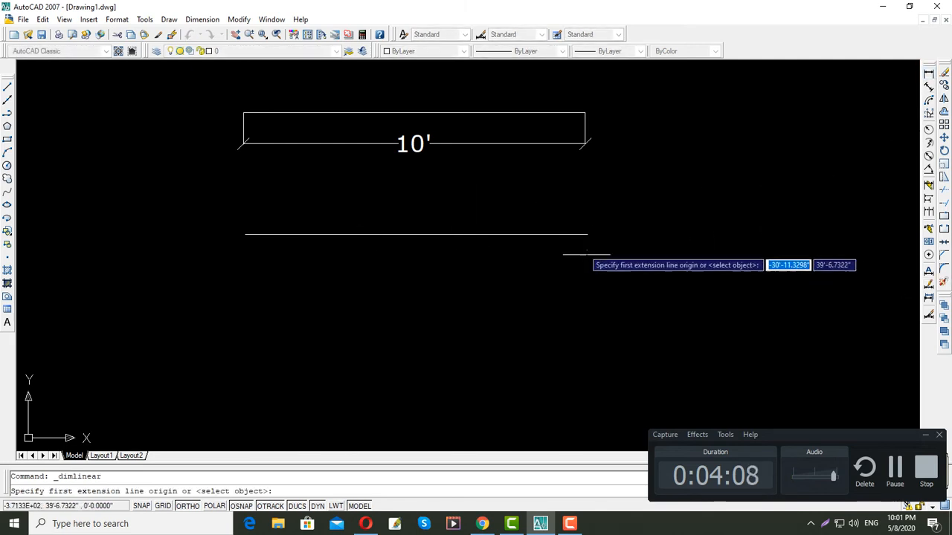
click(588, 234)
click(246, 234)
click(253, 273)
middle_drag(458, 314, 464, 300)
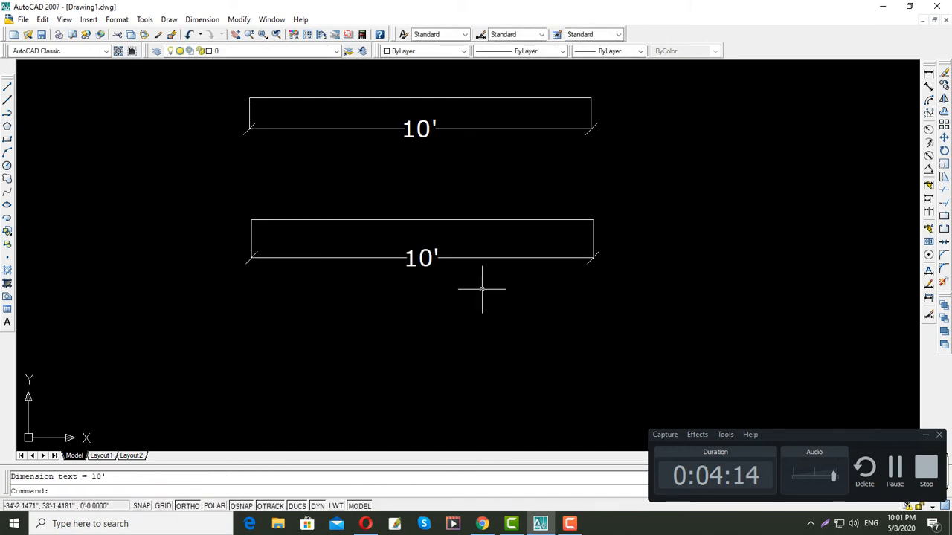
- Draw a 5' horizontal line segment with Ortho on, starting just beyond the right end of the lower dimensioned line
scroll(484, 287, down, 3)
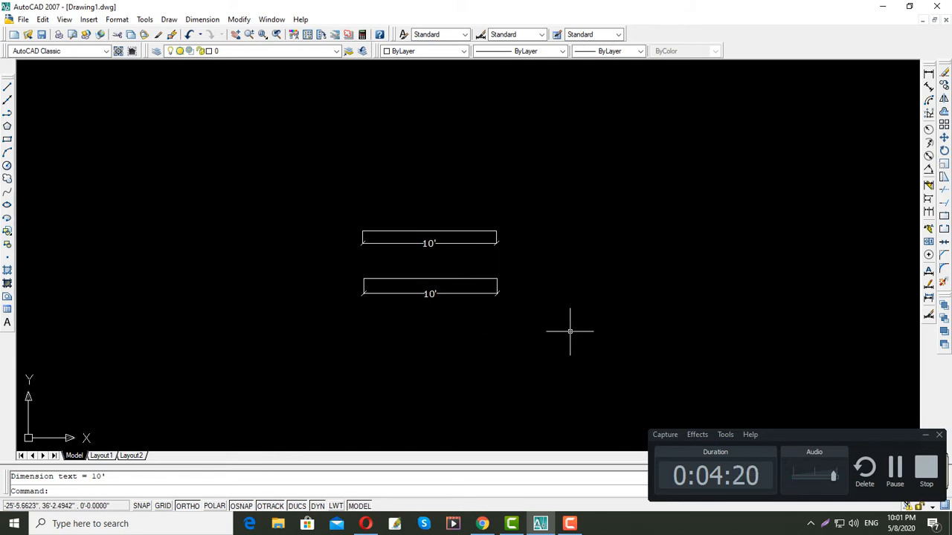
middle_drag(540, 331, 526, 316)
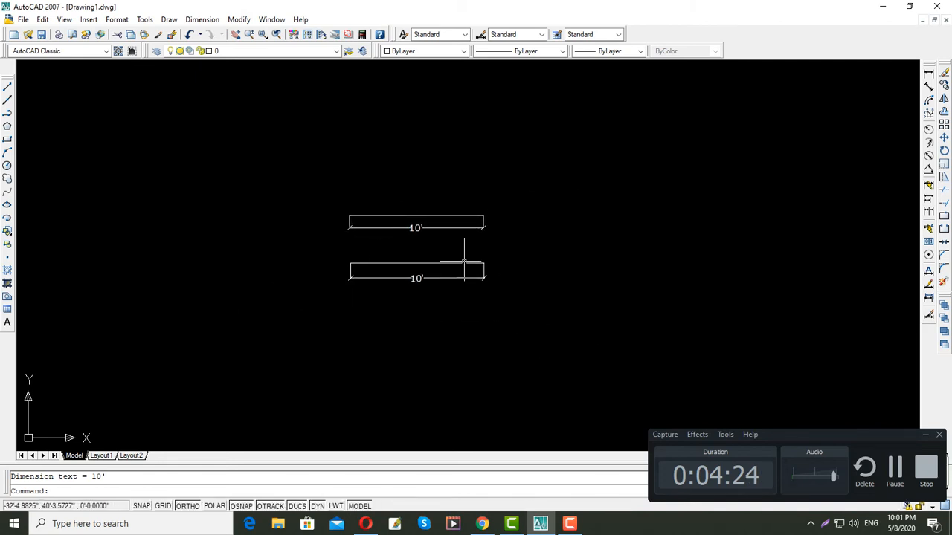
middle_drag(469, 295, 429, 307)
scroll(355, 274, up, 3)
mouse_move(355, 274)
middle_down()
mouse_move(356, 303)
mouse_move(242, 265)
middle_up()
middle_drag(304, 257, 288, 228)
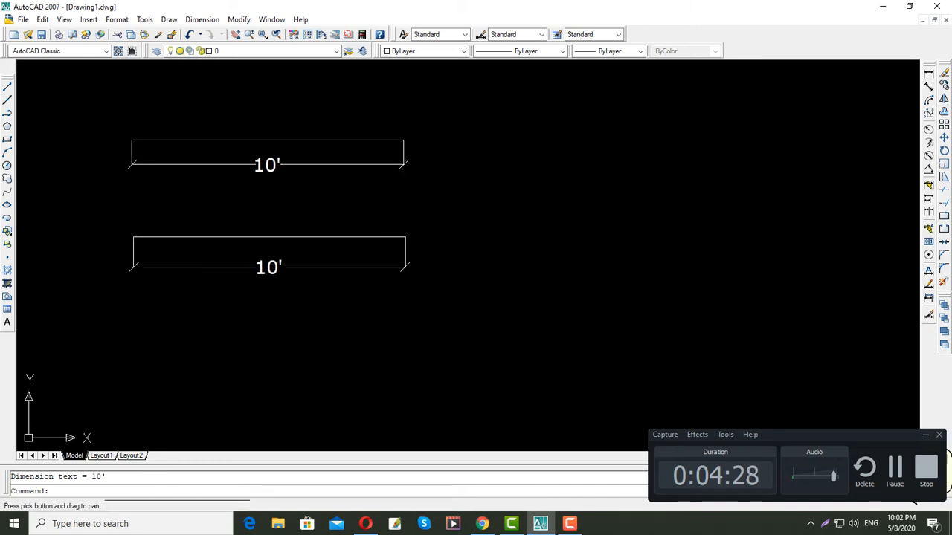
click(7, 87)
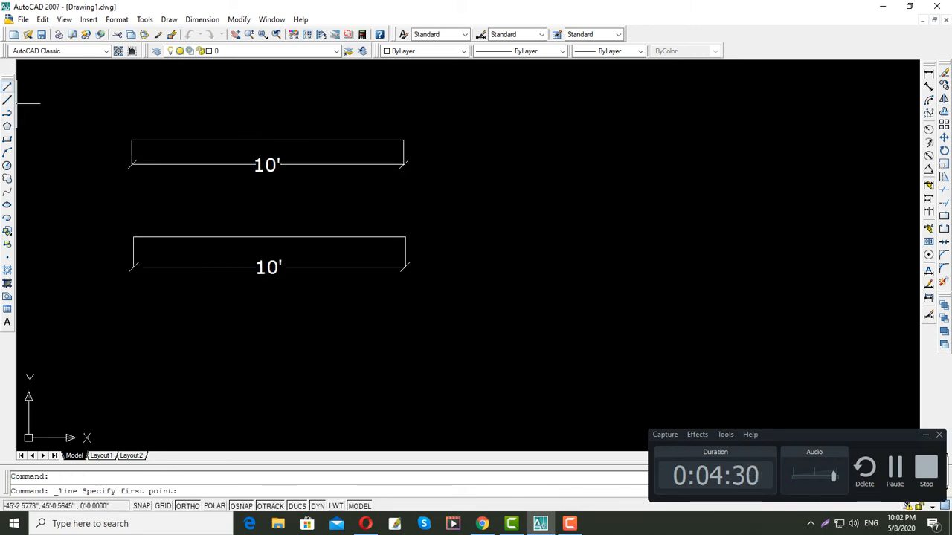
click(432, 235)
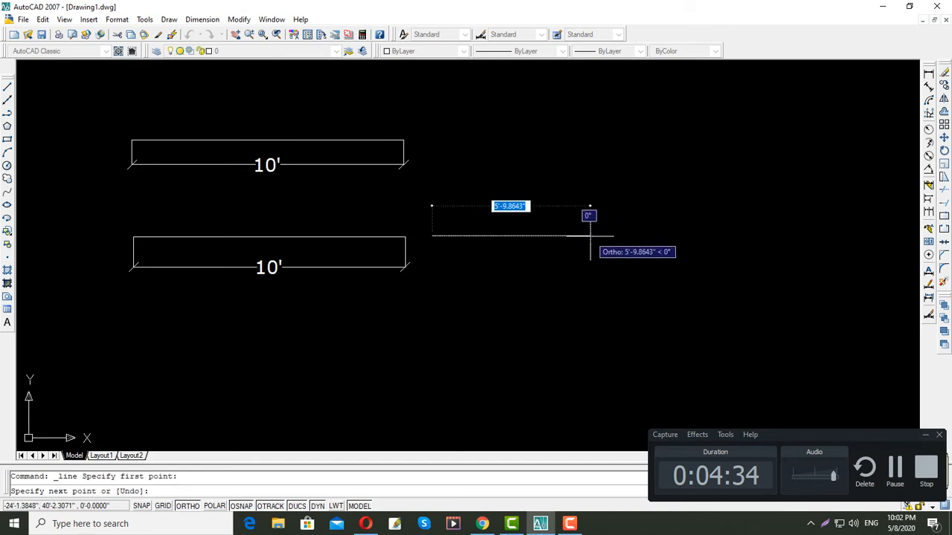
text(5)
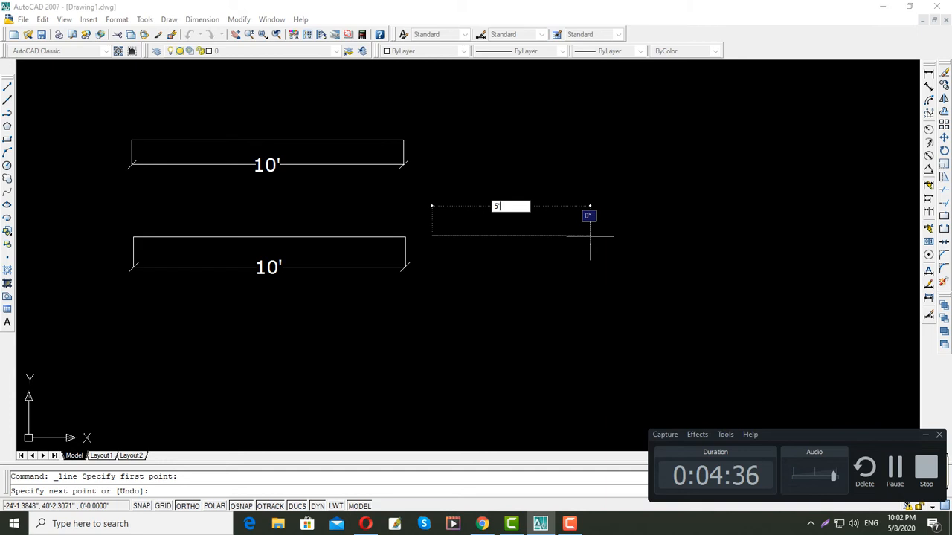
text(')
key(Return)
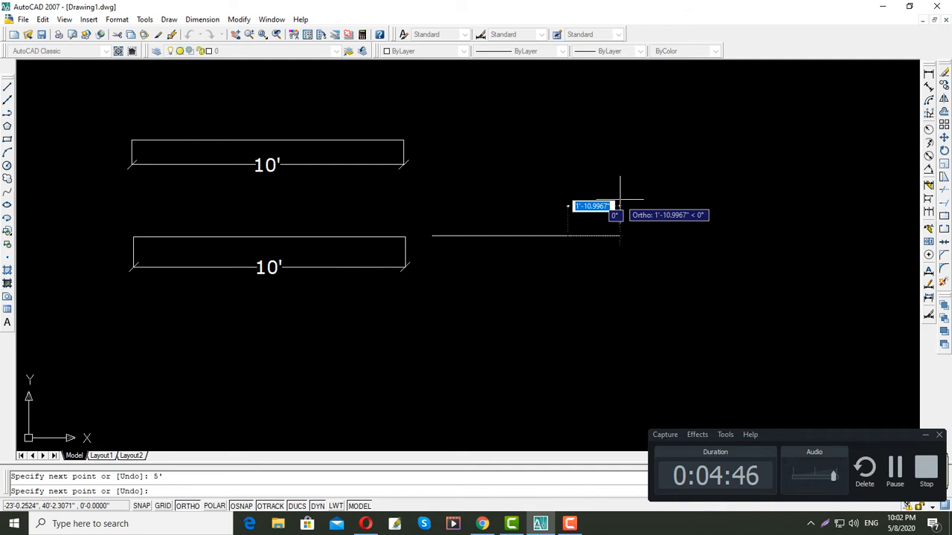
- With Ortho off, continue from the segment's right end with a 5' line sloping down to the right at 45°, and end the line
key(F8)
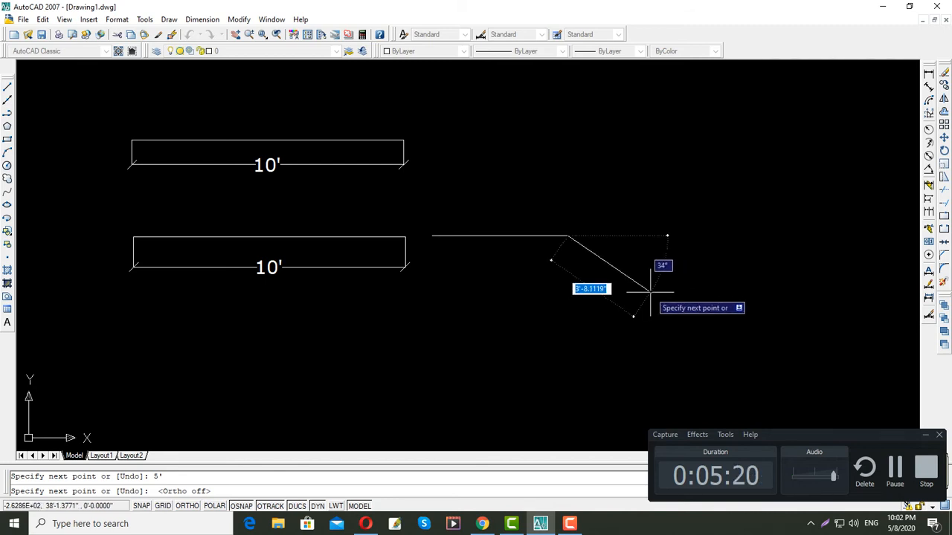
text(5)
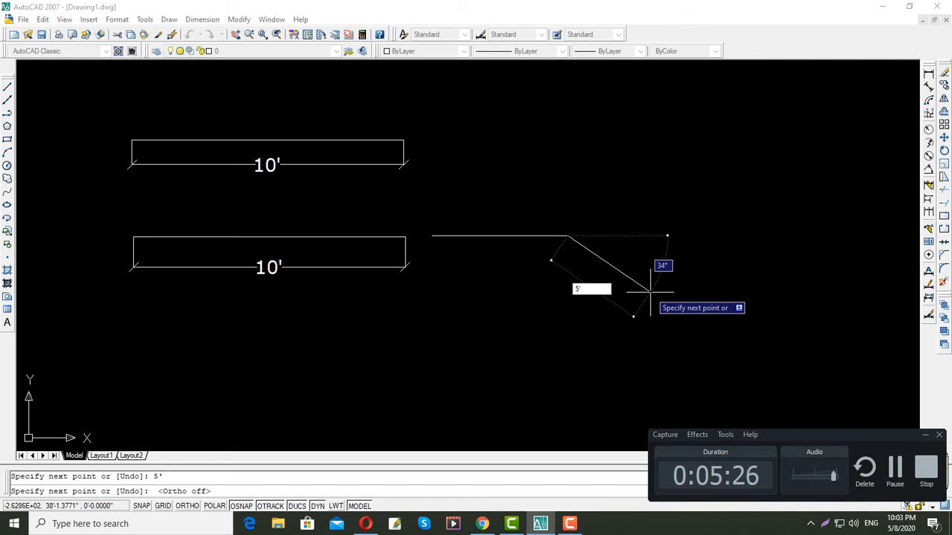
key(Tab)
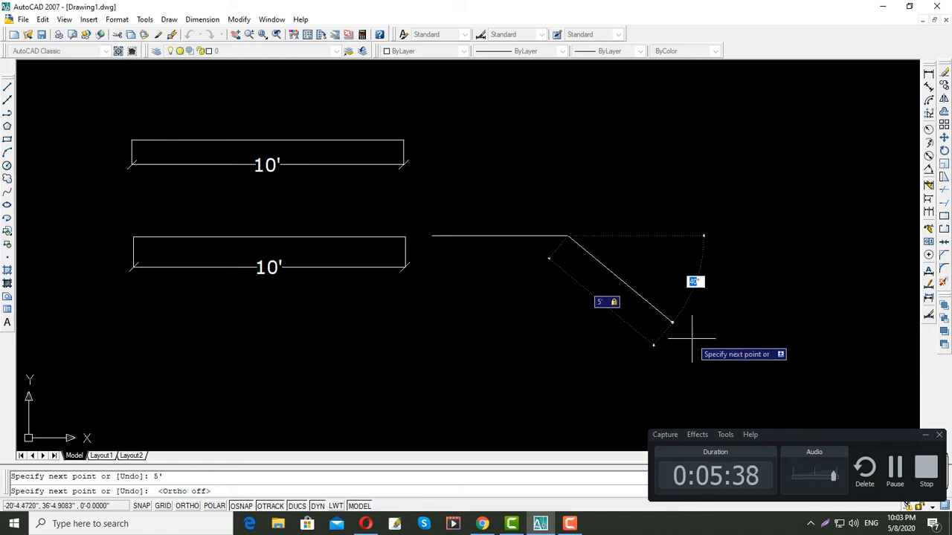
text(45)
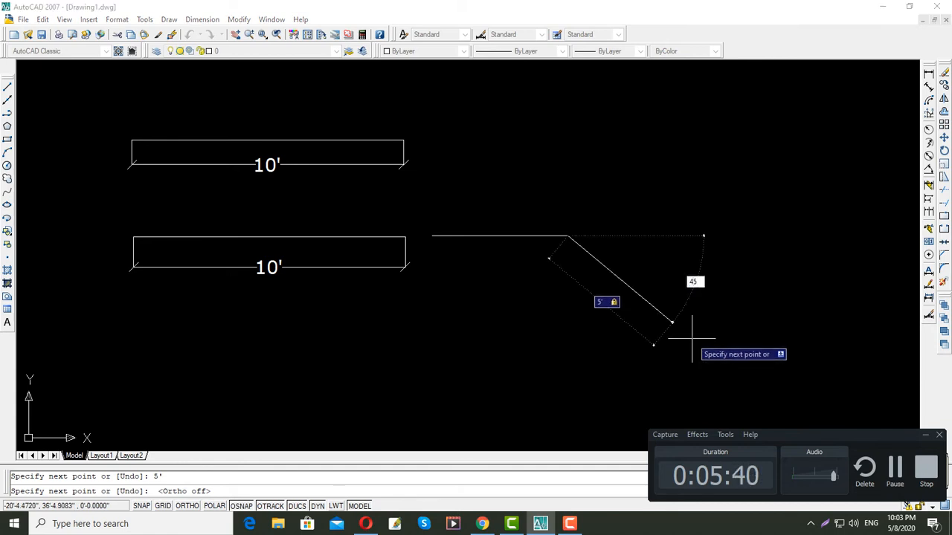
key(Return)
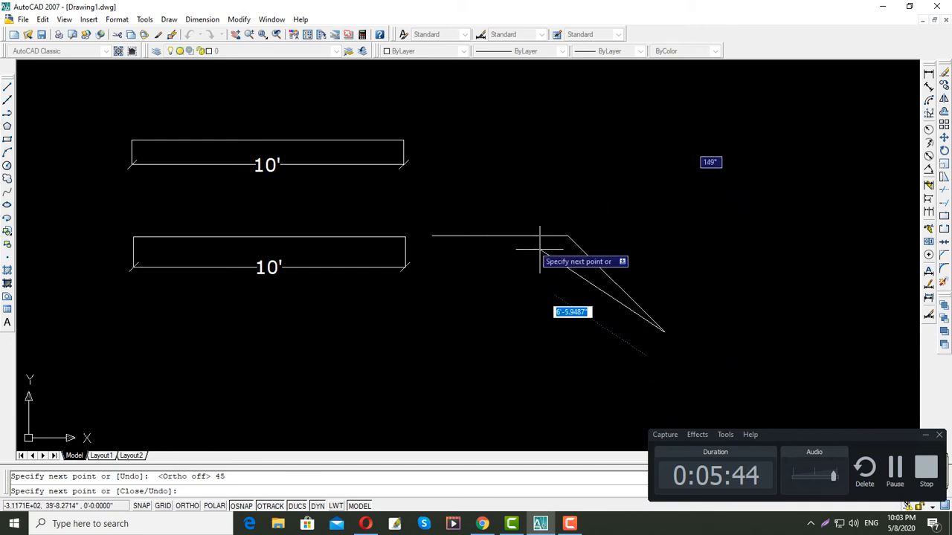
key(Return)
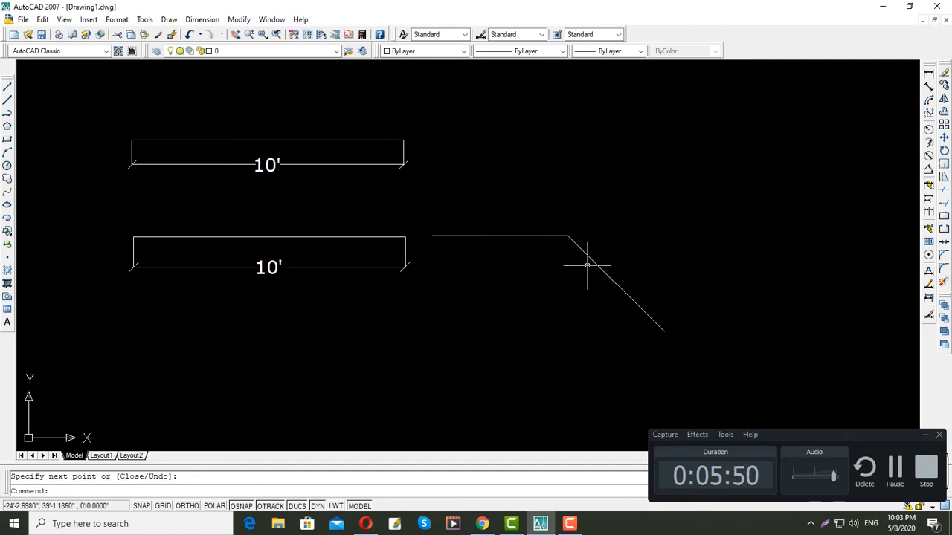
- Draw a horizontal reference line with Ortho on from the corner of the two segments, extending right past the sloped line's end
middle_drag(579, 283, 572, 288)
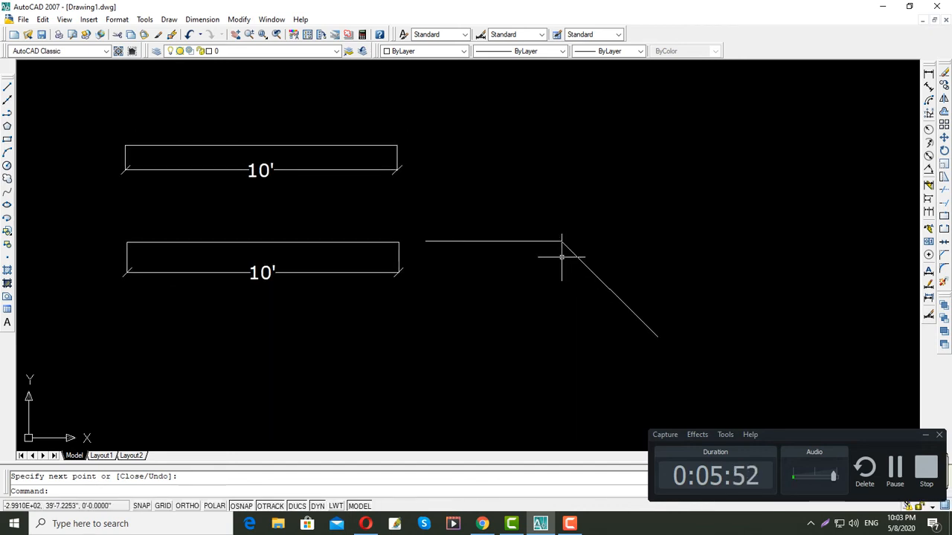
scroll(561, 257, up, 3)
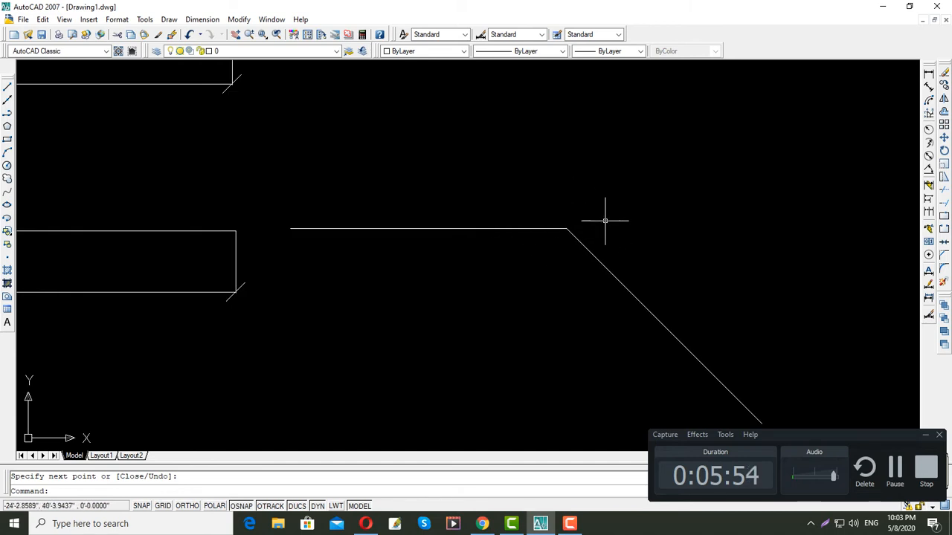
scroll(573, 258, down, 2)
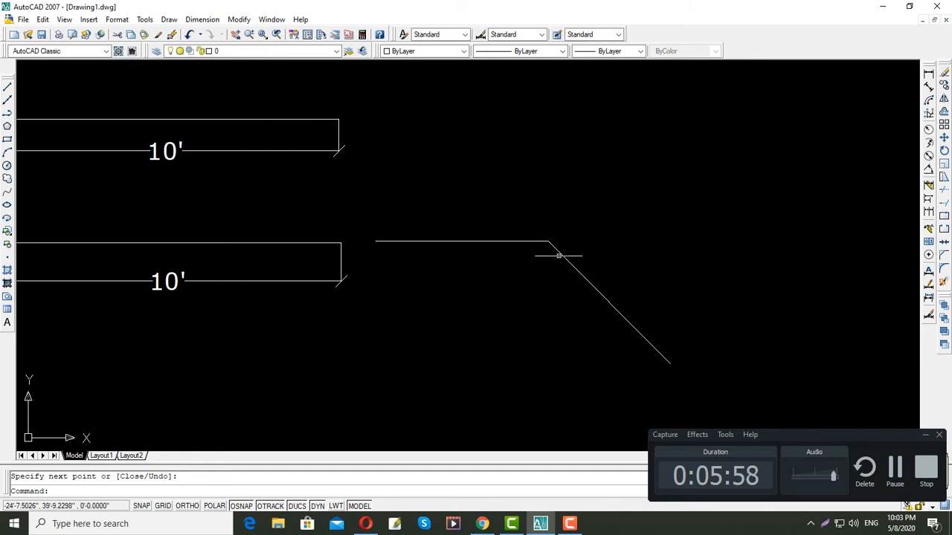
mouse_move(544, 234)
middle_down()
mouse_move(514, 232)
mouse_move(527, 237)
middle_up()
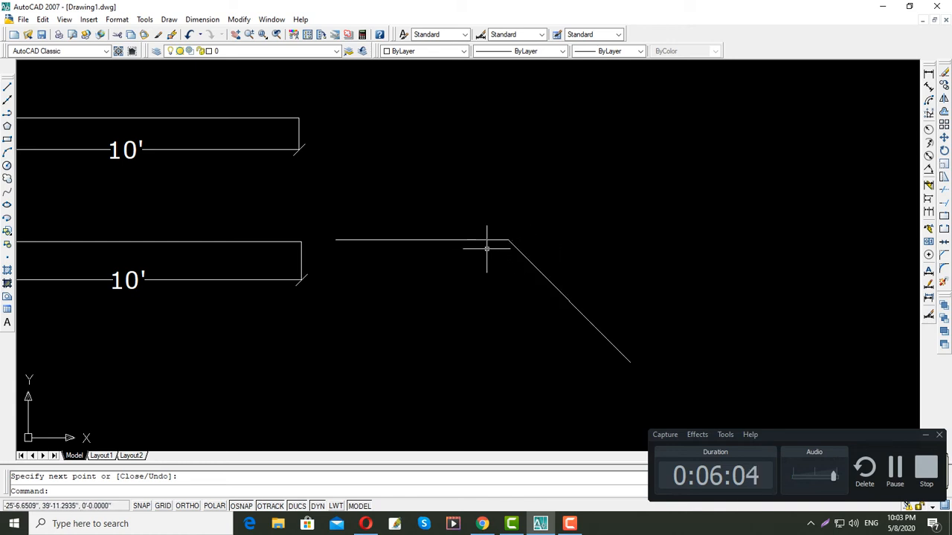
click(7, 87)
click(505, 240)
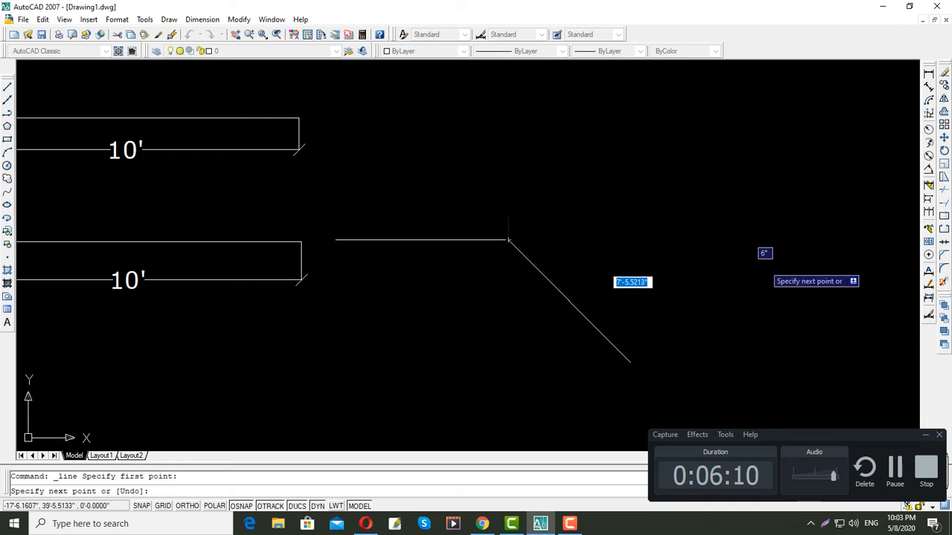
key(F8)
click(728, 240)
key(Return)
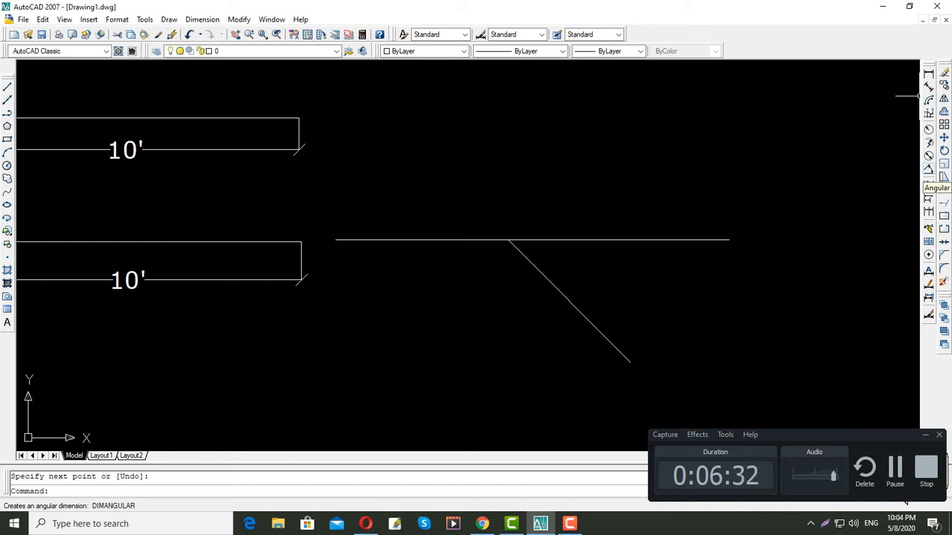
- Add an angular dimension between the horizontal reference line and the sloped line, placing its arc between them
click(928, 183)
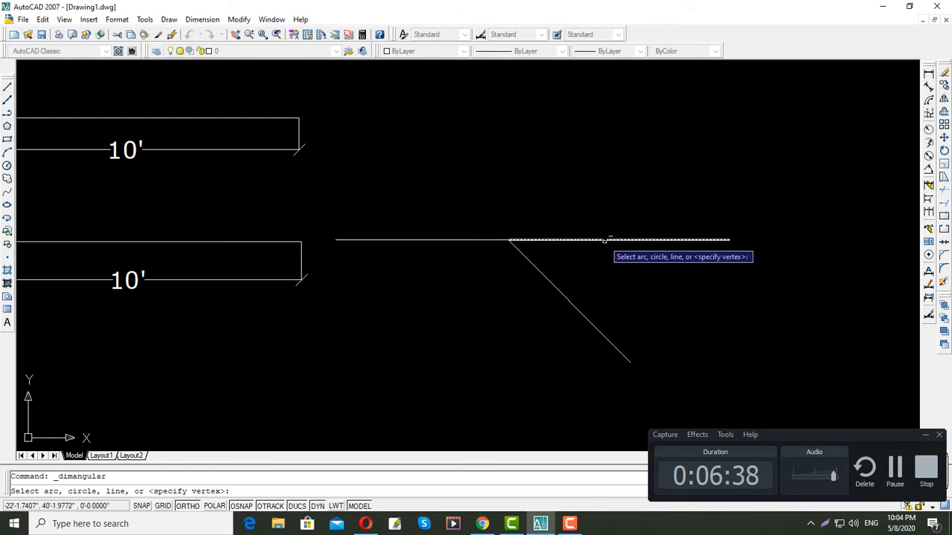
click(604, 240)
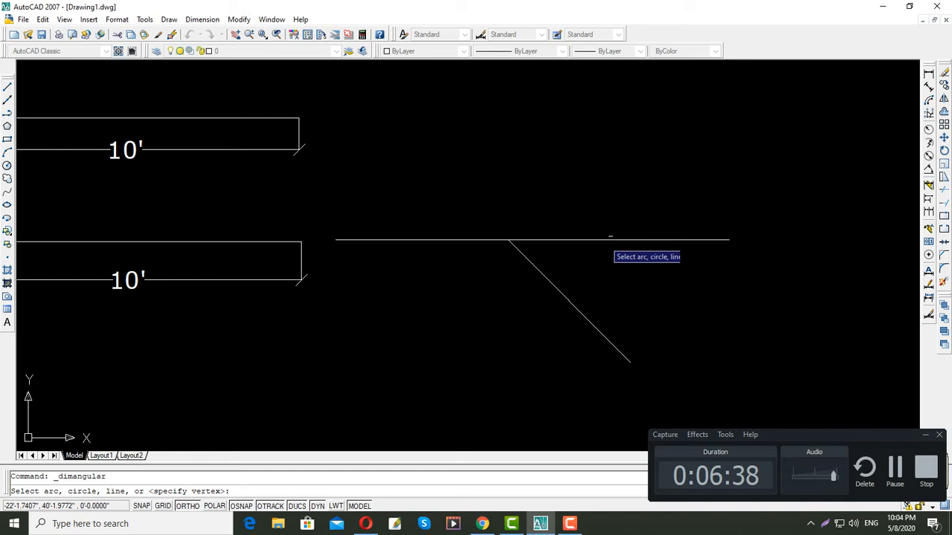
click(560, 293)
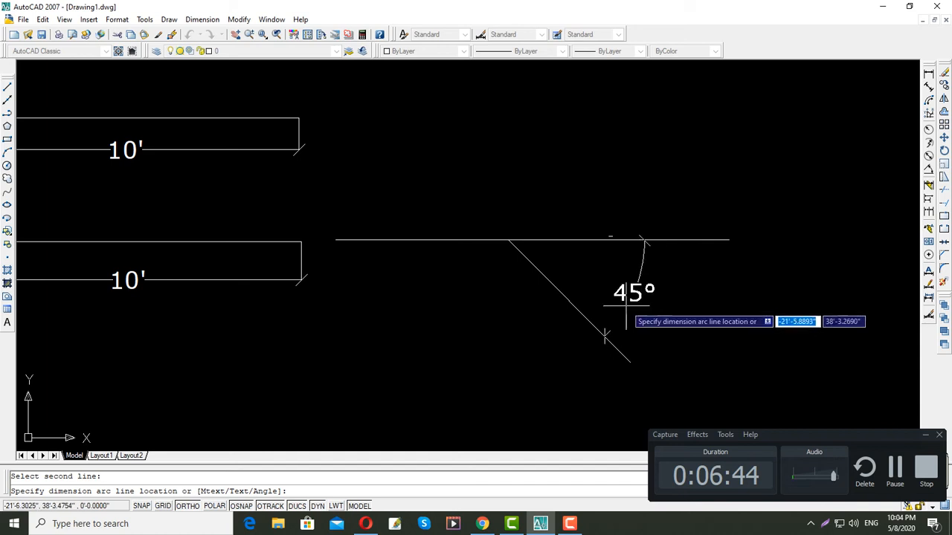
click(604, 296)
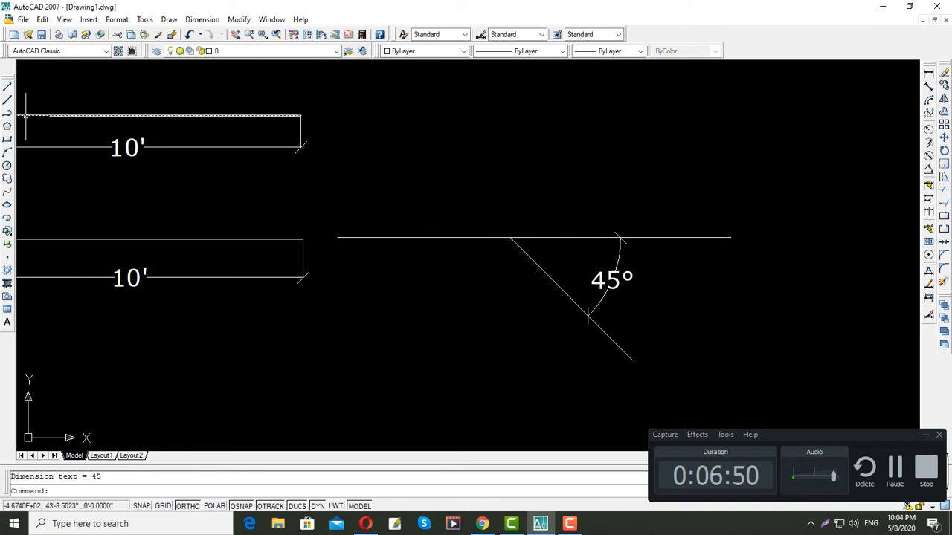
- Draw another 5' horizontal segment with Ortho on in the empty area below the angled figure
mouse_move(435, 212)
middle_down()
mouse_move(412, 207)
mouse_move(435, 139)
mouse_move(404, 120)
middle_up()
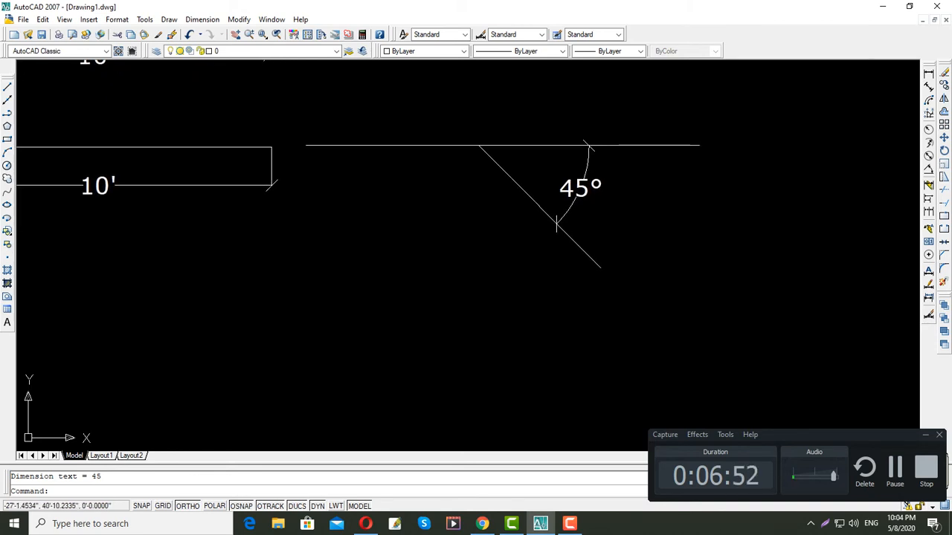
click(7, 87)
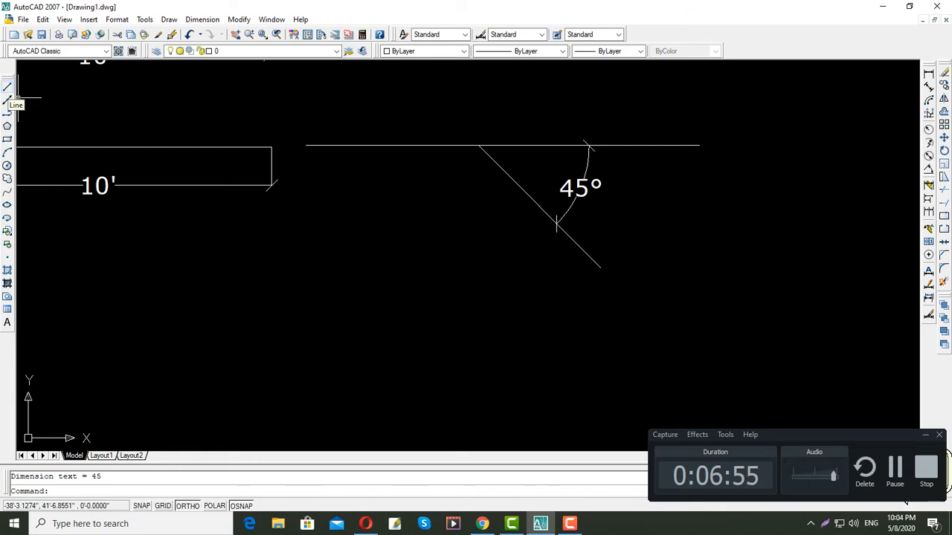
click(286, 317)
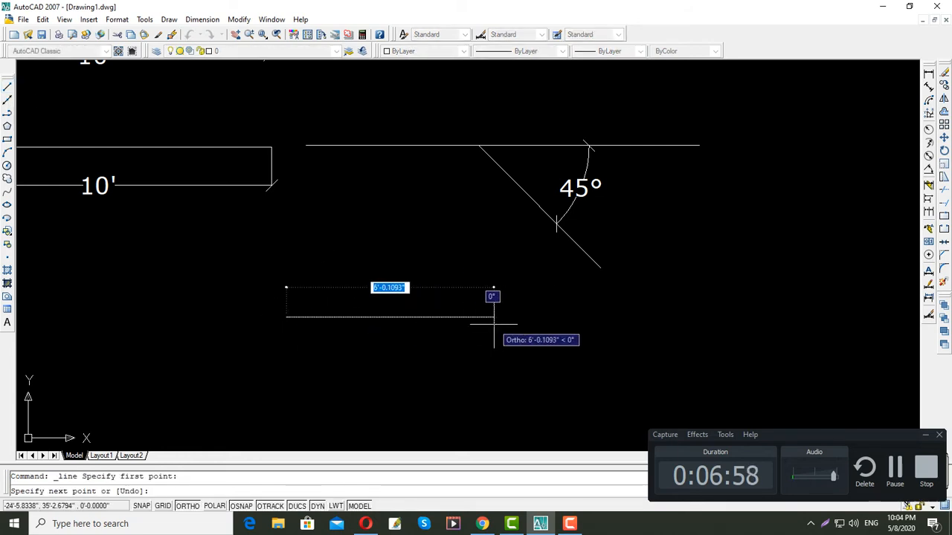
text(5)
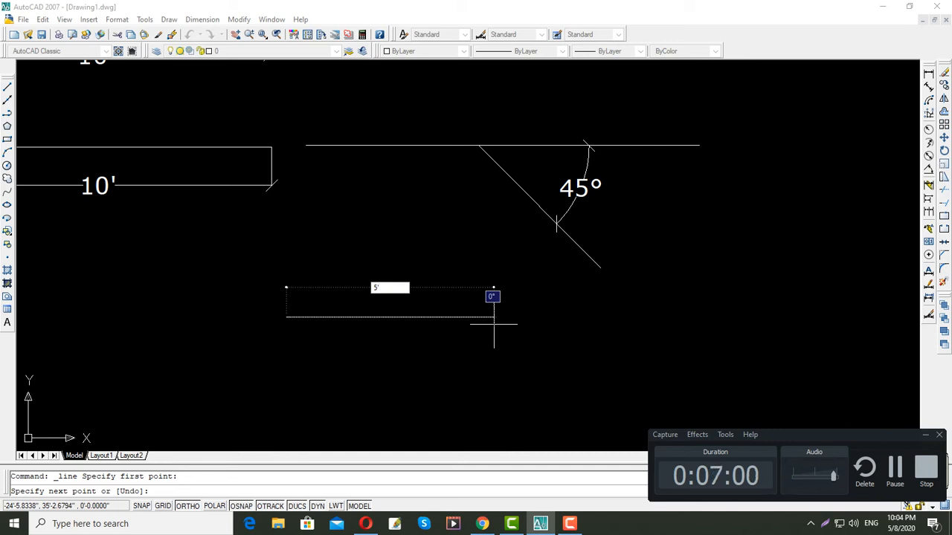
text(')
key(Return)
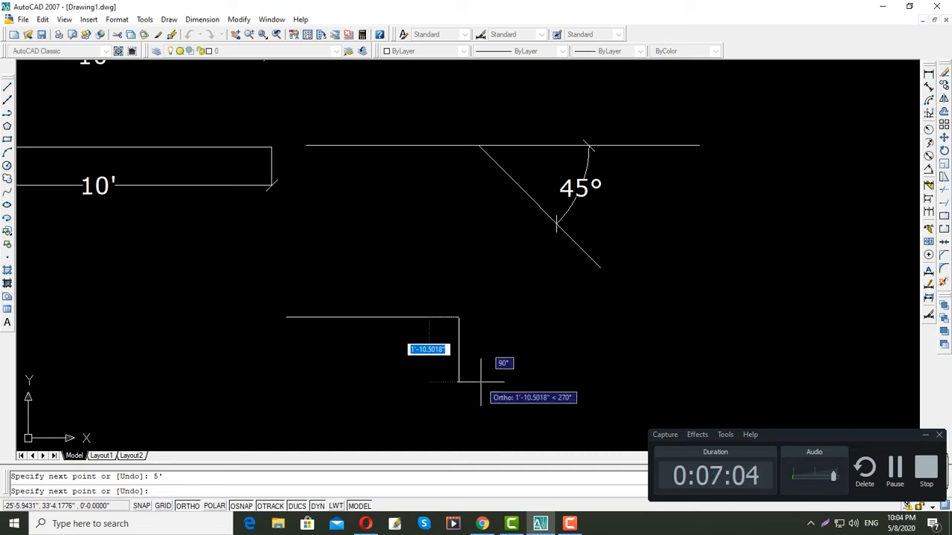
- With Ortho off, continue from the new segment's right end with a 5' line sloping down to the right at 35°, and end the line
key(F8)
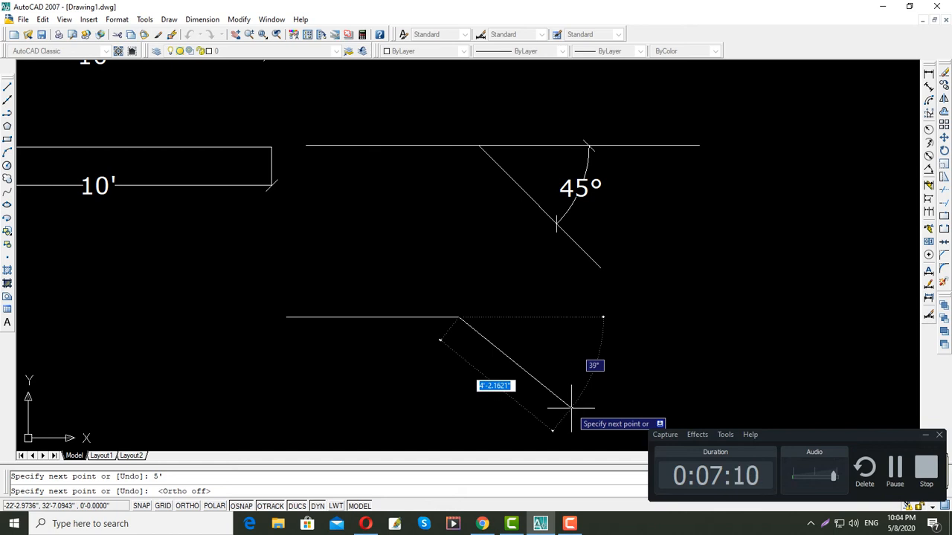
text(5)
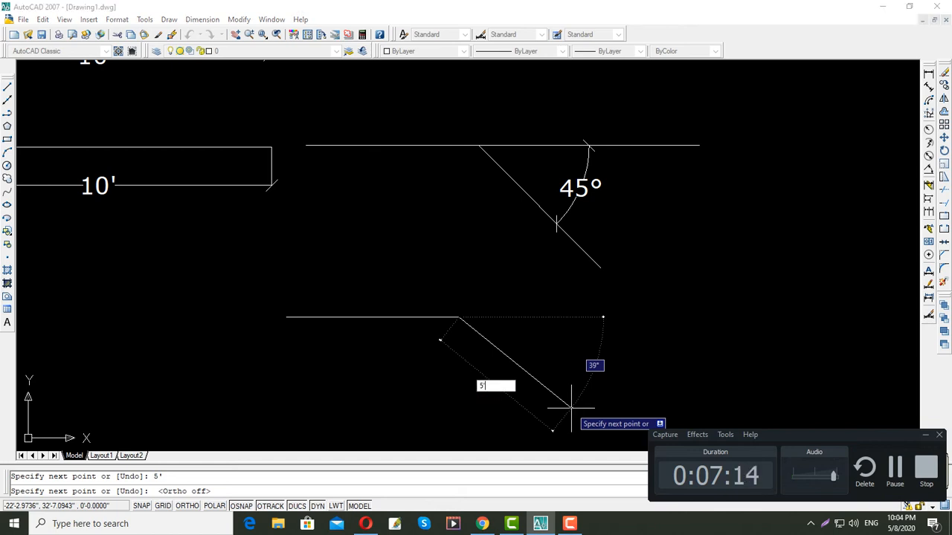
key(Tab)
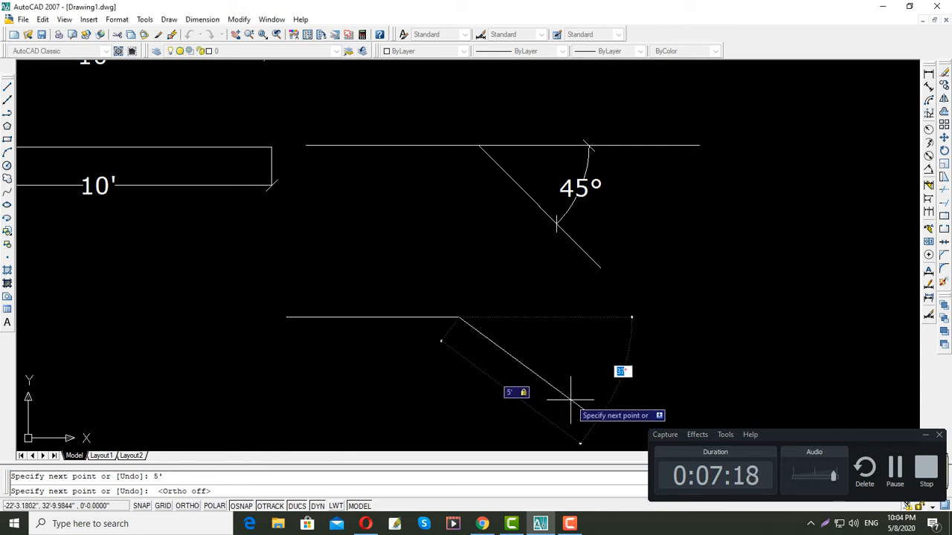
text(35)
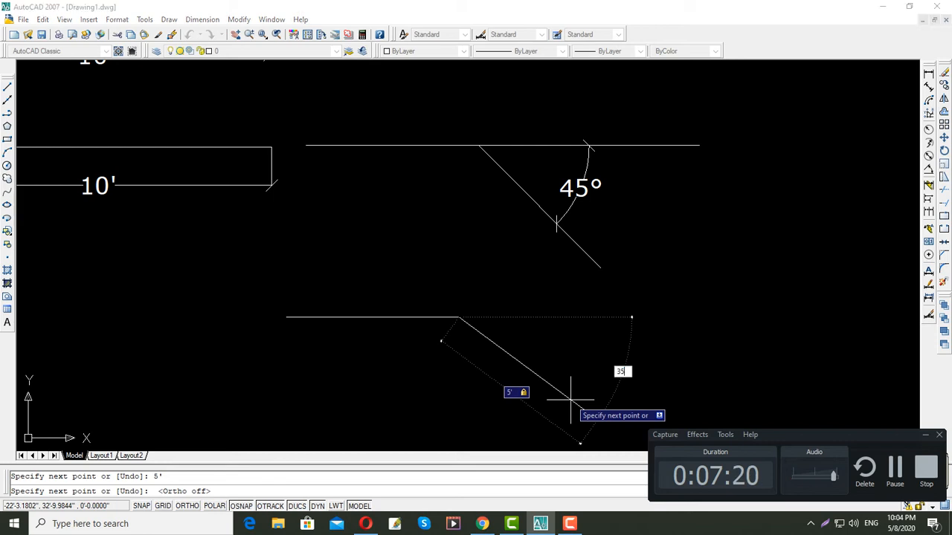
key(Return)
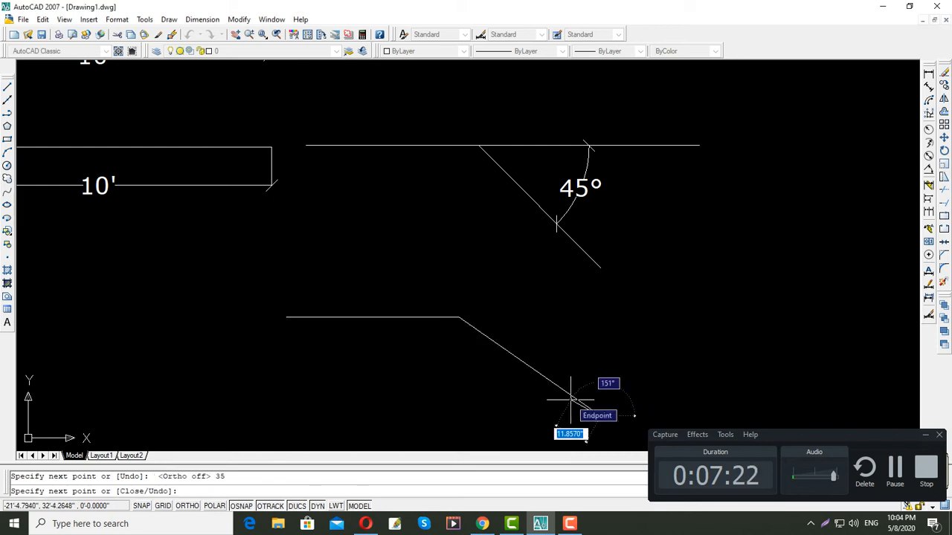
key(Return)
- Draw a horizontal reference line with Ortho on from the lower figure's corner, extending right slightly past its sloped line's end
middle_drag(484, 361, 502, 328)
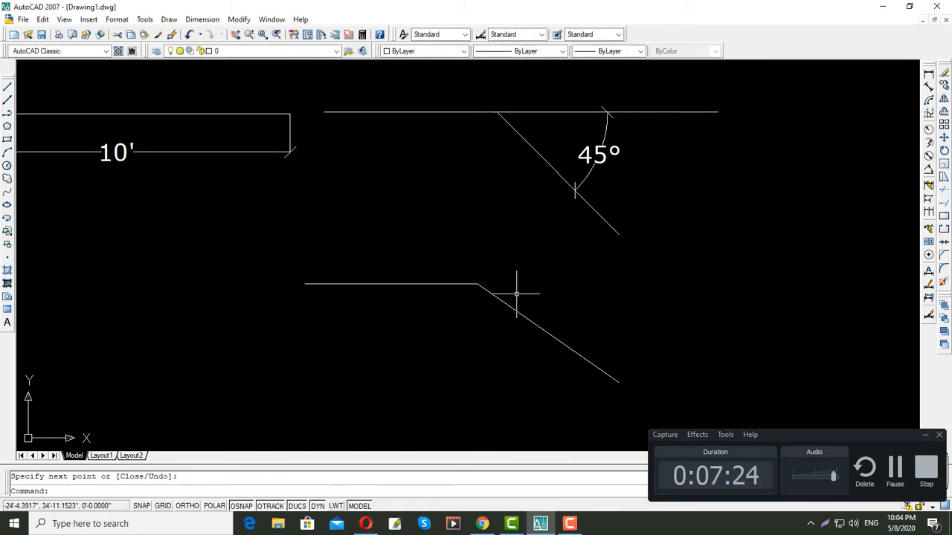
text(l)
key(Return)
click(478, 283)
key(F8)
click(654, 283)
key(Return)
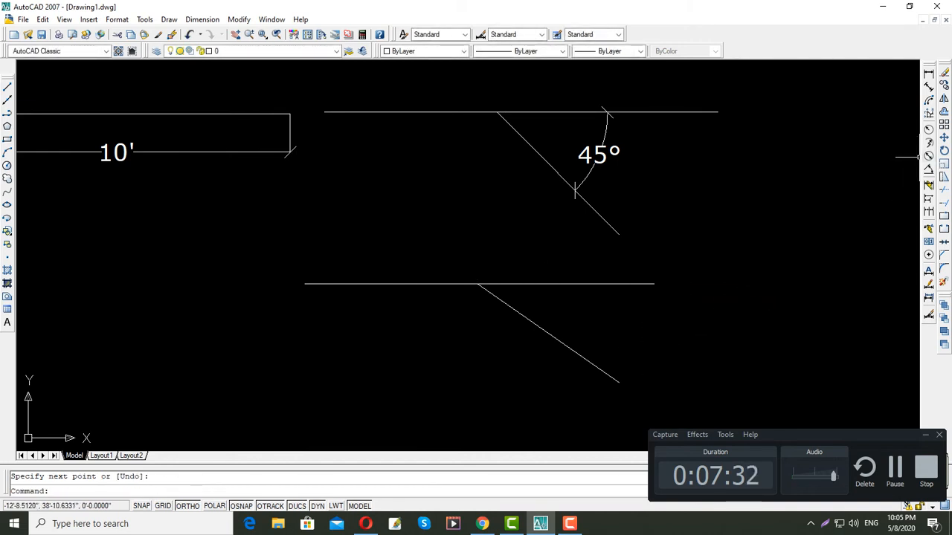
- Add an angular dimension between the lower figure's horizontal reference line and its sloped line, placing the arc between them
click(928, 169)
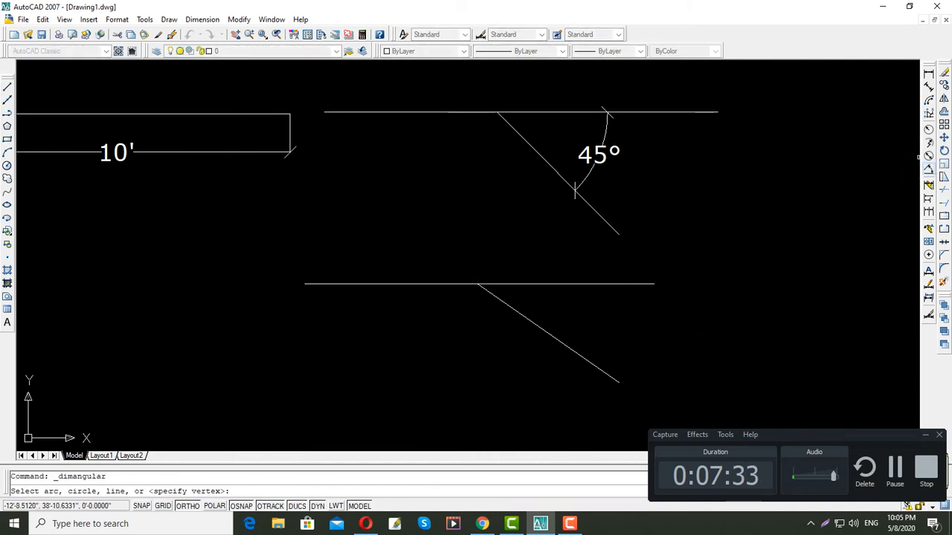
click(601, 284)
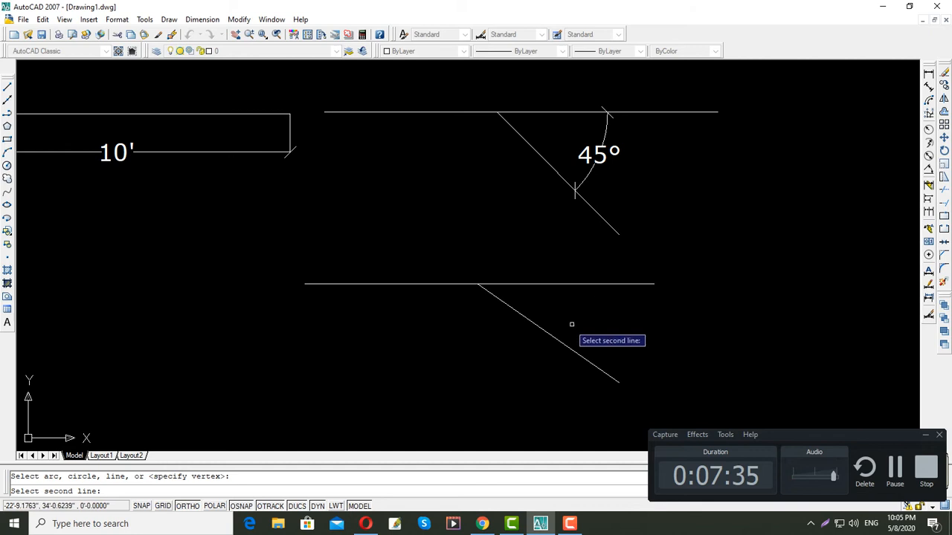
click(531, 321)
click(632, 334)
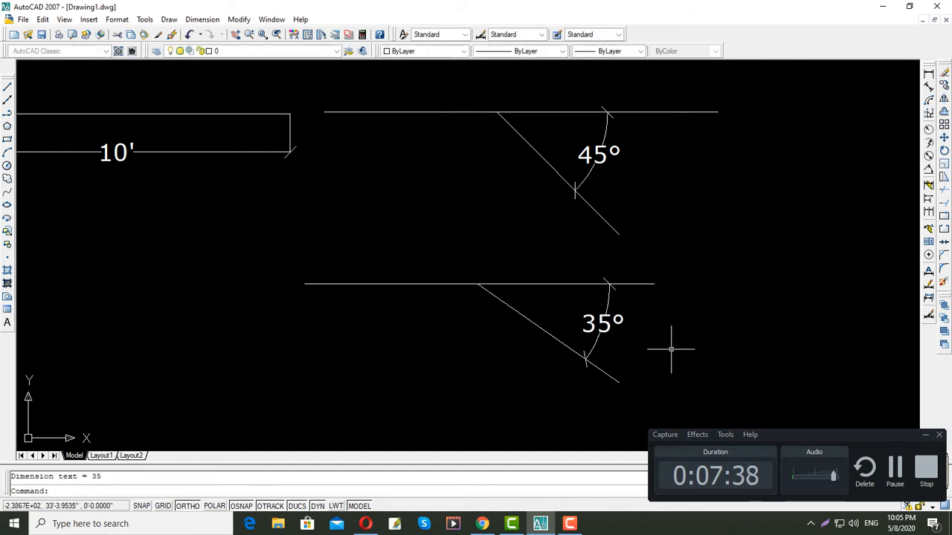
- Draw a horizontal construction line with Ortho on through the empty area beyond the angled figures, and end the command
middle_drag(655, 330, 655, 304)
scroll(581, 318, down, 4)
middle_drag(586, 285, 591, 317)
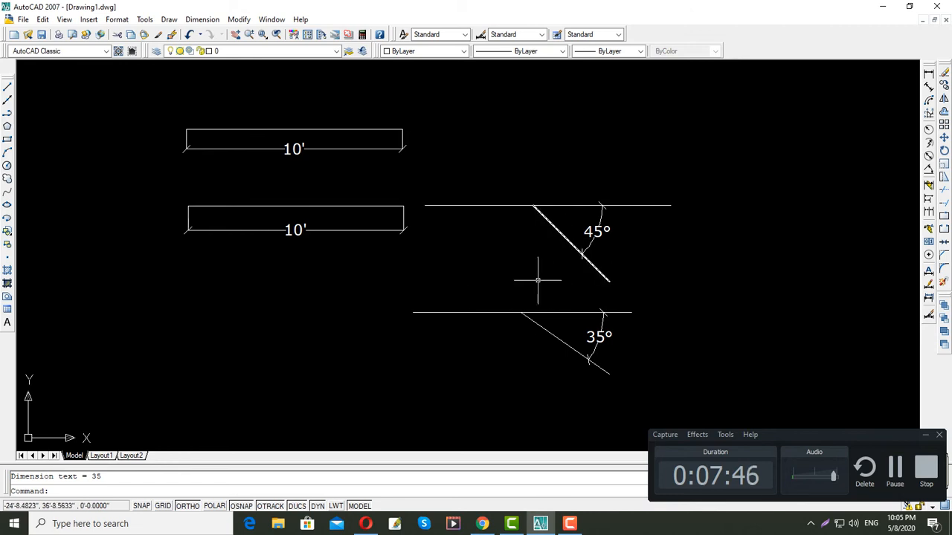
middle_drag(531, 333, 560, 328)
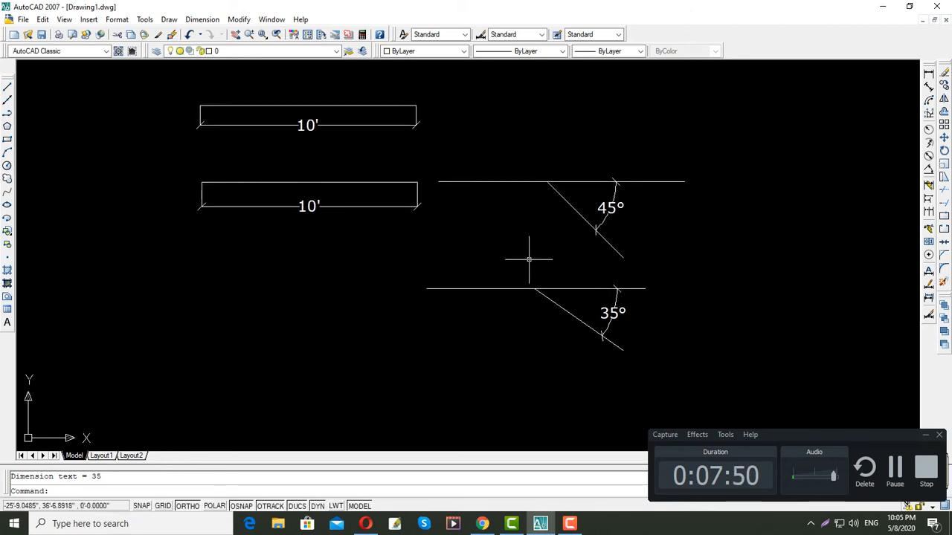
scroll(527, 259, down, 1)
middle_drag(554, 252, 478, 254)
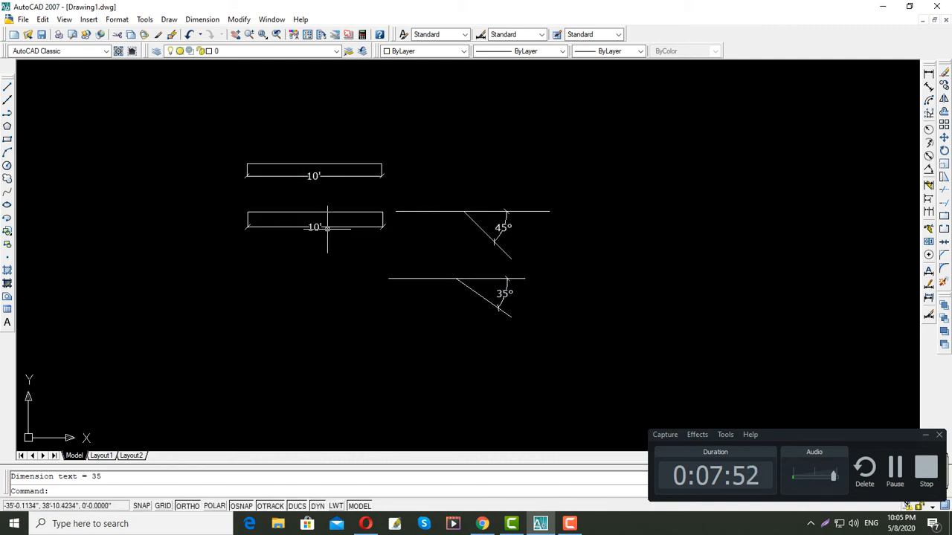
mouse_move(361, 241)
middle_down()
mouse_move(342, 225)
mouse_move(206, 225)
middle_up()
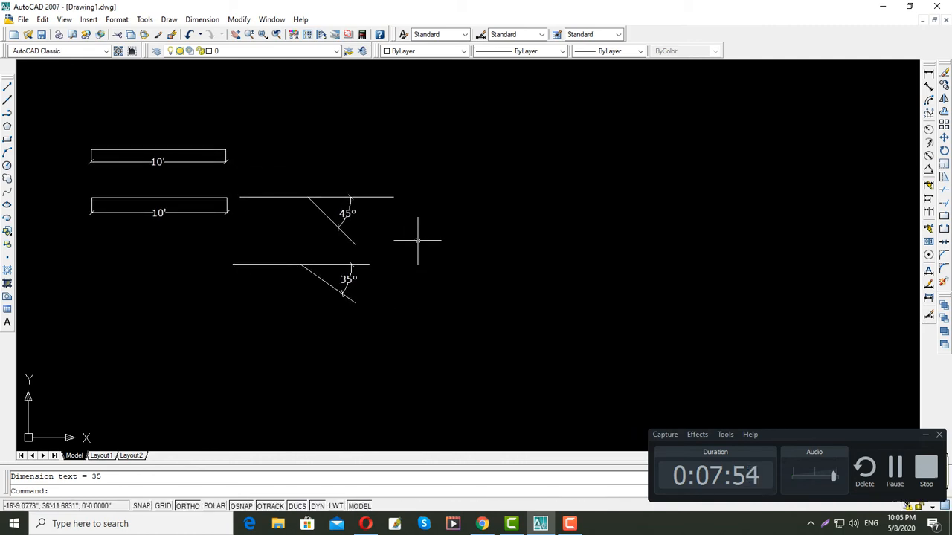
middle_drag(362, 241, 146, 222)
middle_drag(419, 244, 251, 232)
middle_drag(572, 235, 467, 228)
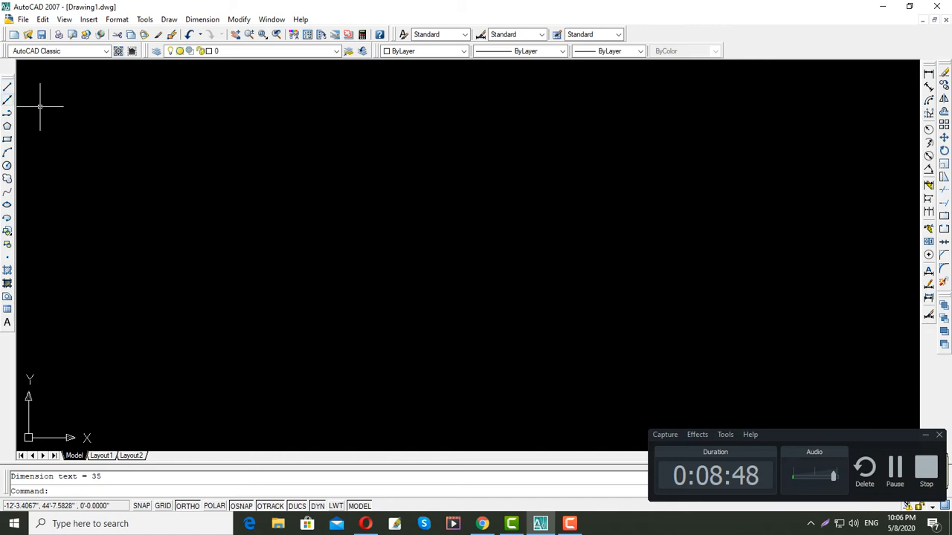
click(8, 99)
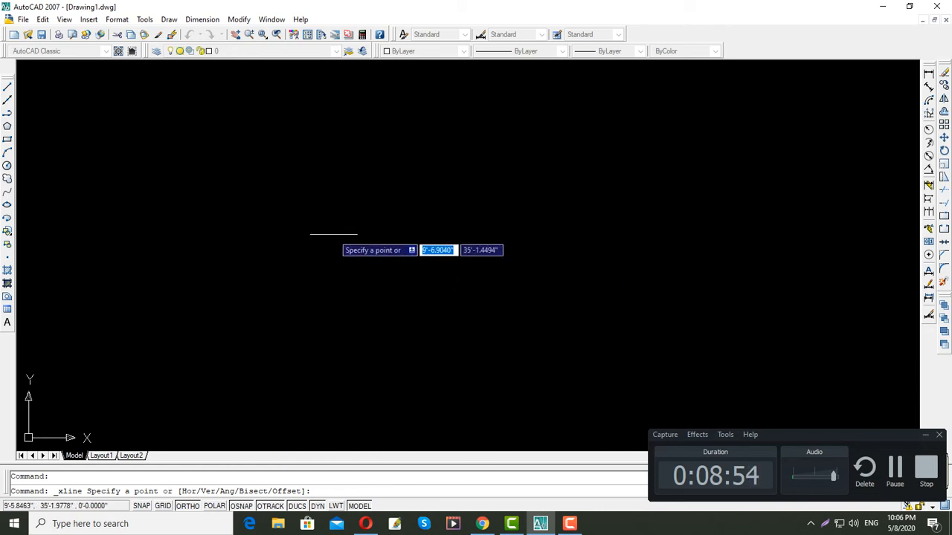
click(356, 215)
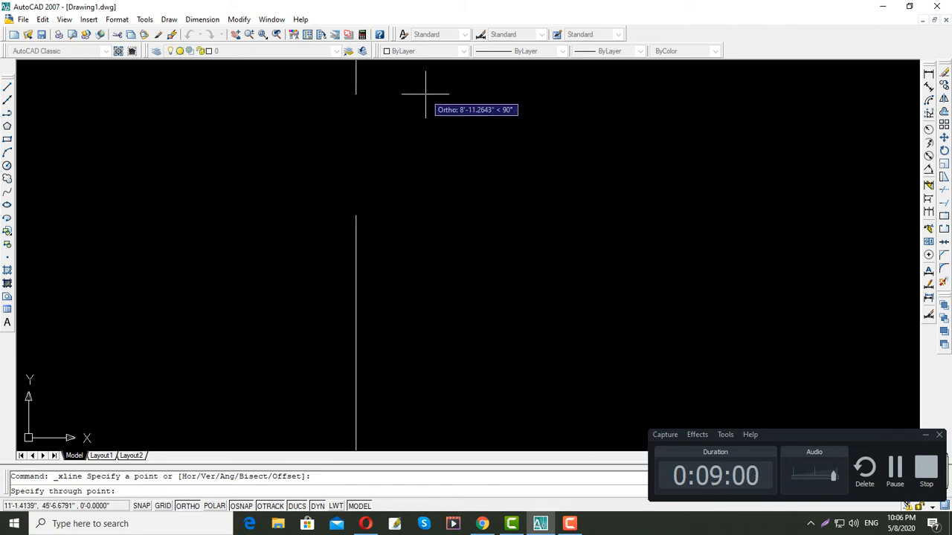
click(718, 240)
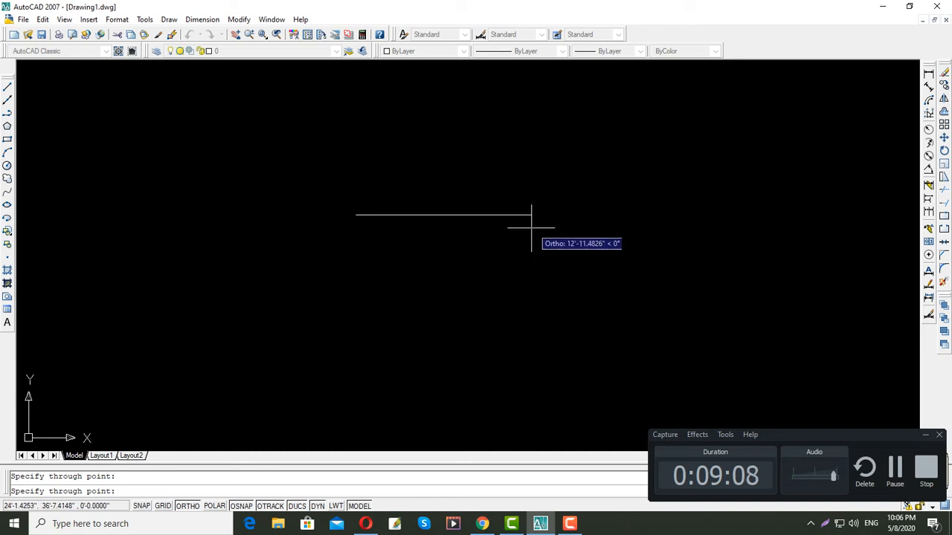
key(Return)
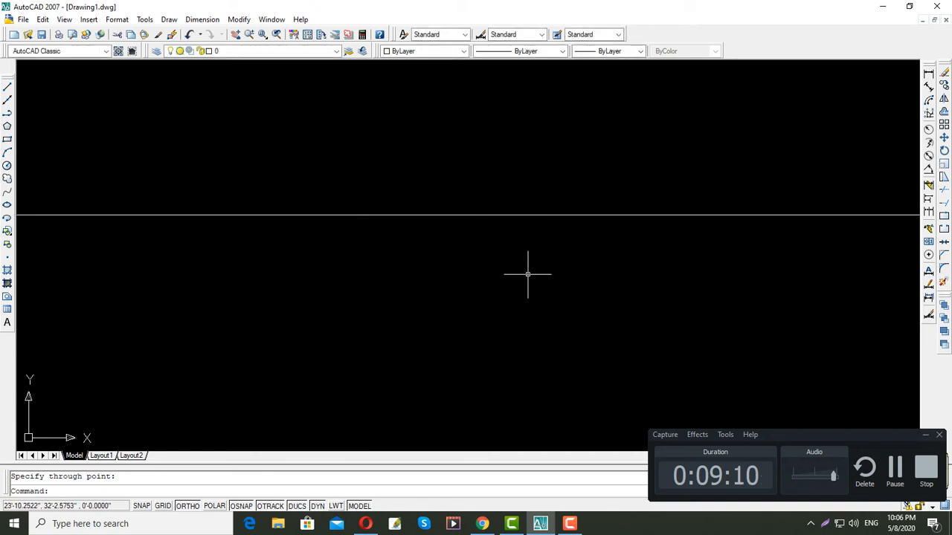
- Examine how far the horizontal construction line extends in both directions and where it passes the existing figures
scroll(537, 221, down, 2)
scroll(538, 221, down, 4)
middle_drag(615, 225, 141, 272)
scroll(141, 271, down, 2)
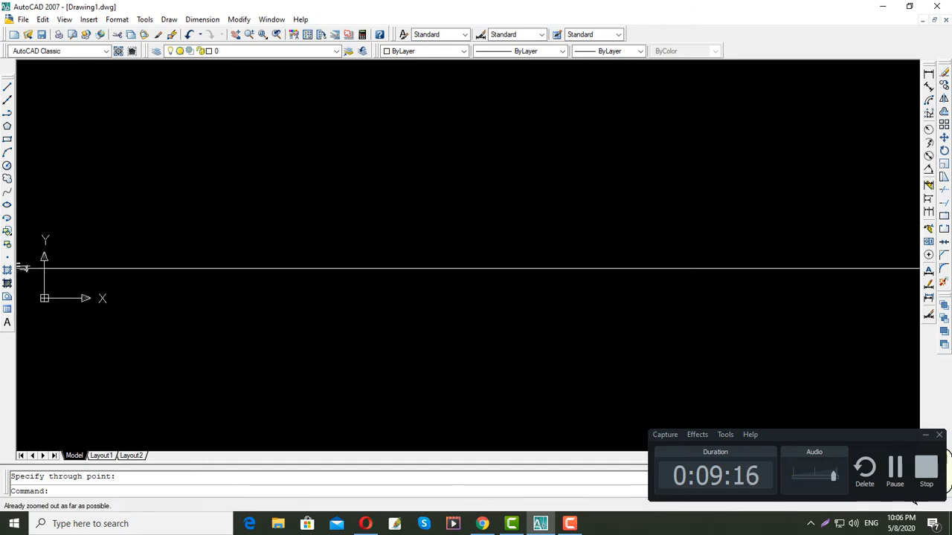
middle_drag(81, 276, 499, 280)
scroll(500, 281, up, 8)
scroll(535, 255, down, 4)
scroll(535, 255, up, 4)
scroll(536, 255, down, 4)
middle_drag(535, 255, 572, 289)
scroll(383, 257, up, 5)
mouse_move(425, 251)
middle_down()
mouse_move(367, 200)
mouse_move(348, 197)
middle_up()
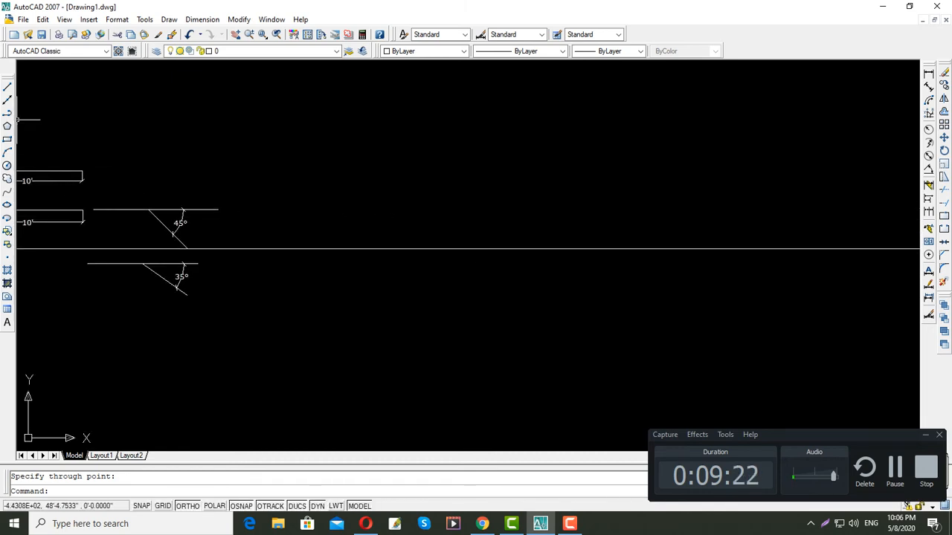
- Draw a vertical construction line with Ortho on, crossing the horizontal construction line in the empty area, and end the command
click(8, 99)
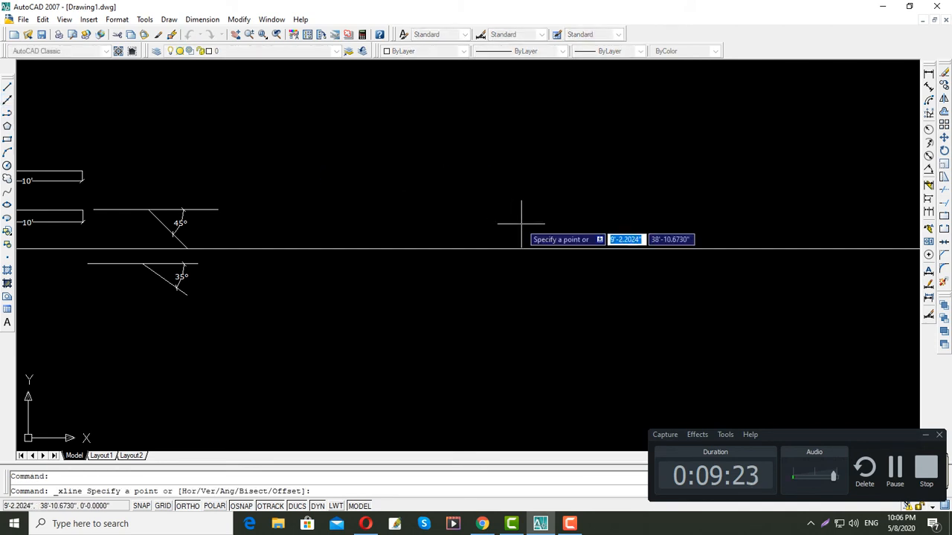
click(499, 186)
click(472, 335)
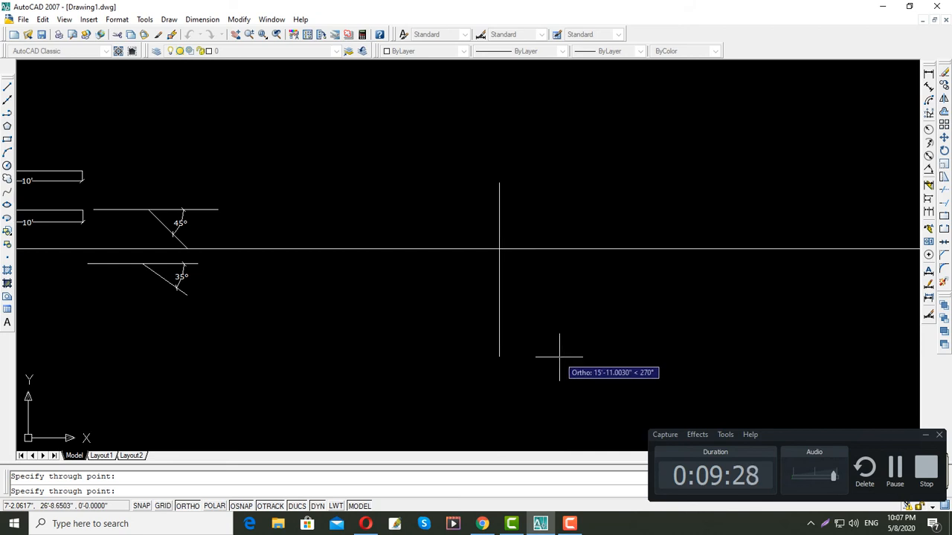
key(Return)
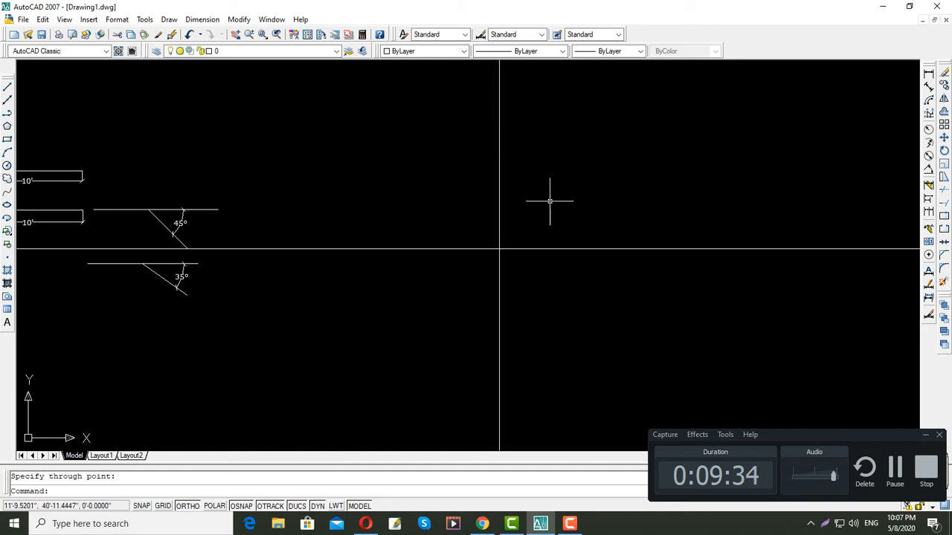
- Inspect the full extent of the two crossing construction lines, and delete both with a crossing selection around their intersection
scroll(495, 260, down, 2)
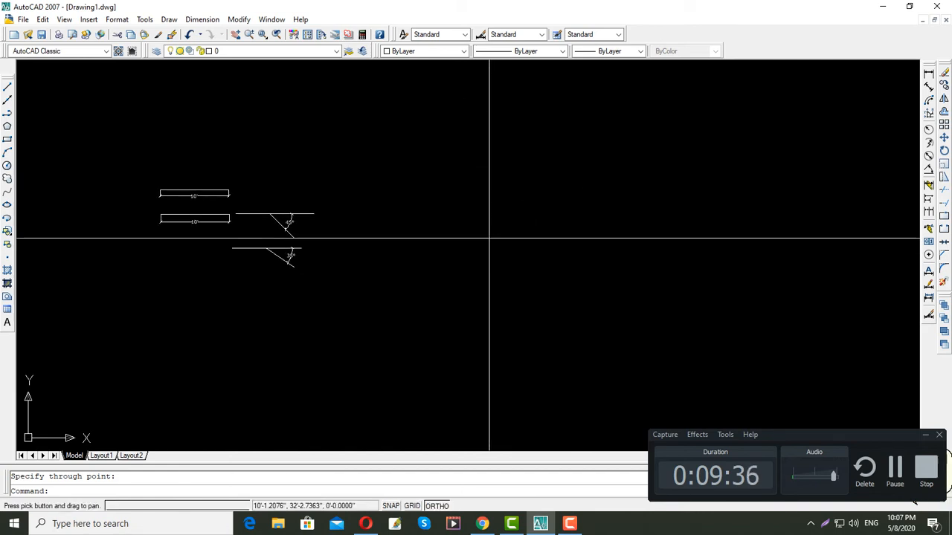
scroll(512, 275, down, 4)
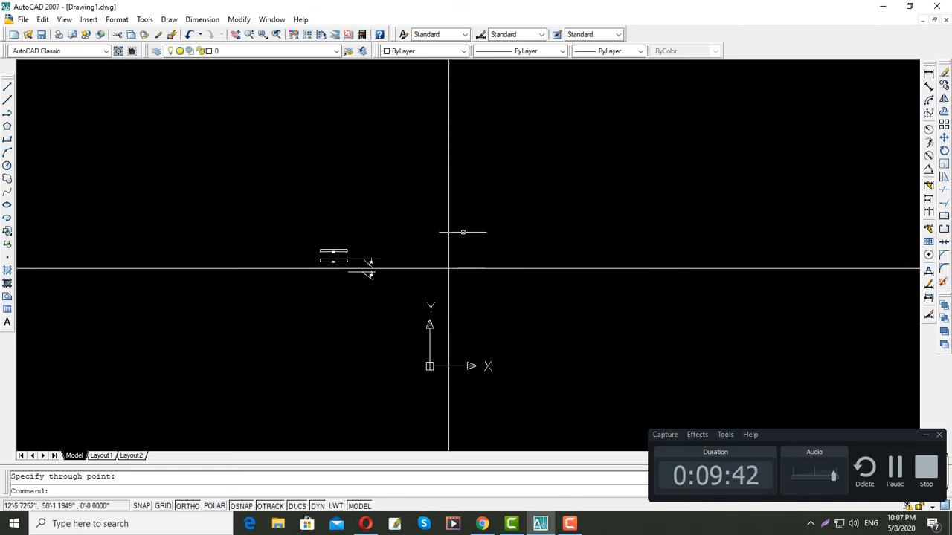
scroll(489, 275, up, 5)
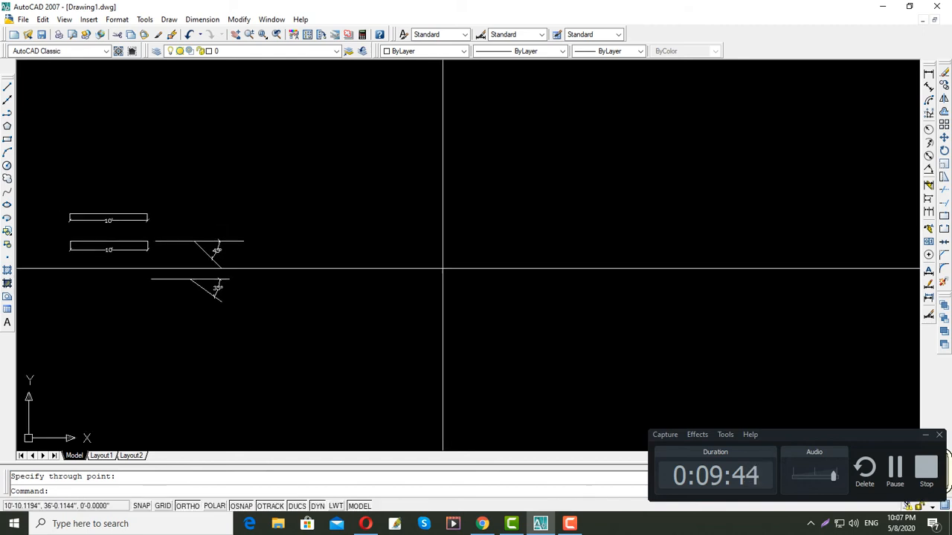
click(486, 302)
click(389, 209)
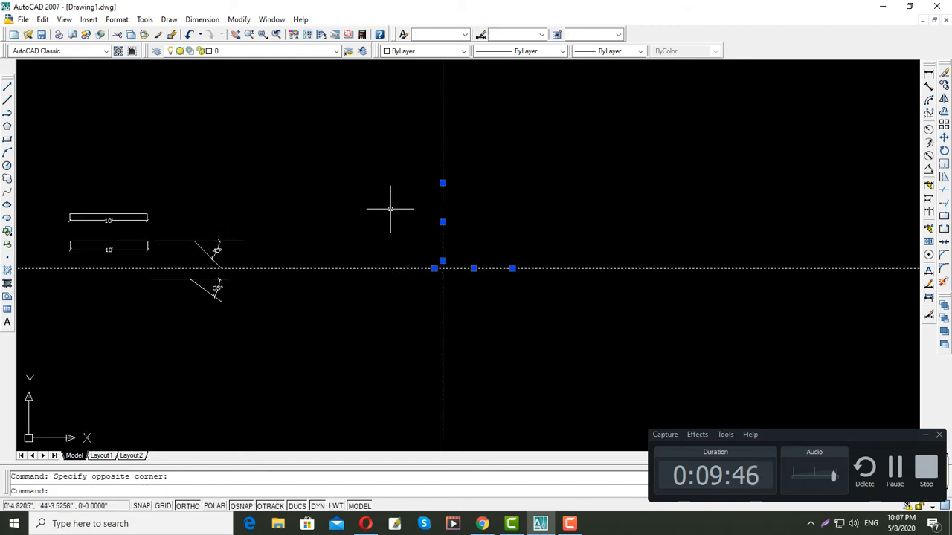
key(Delete)
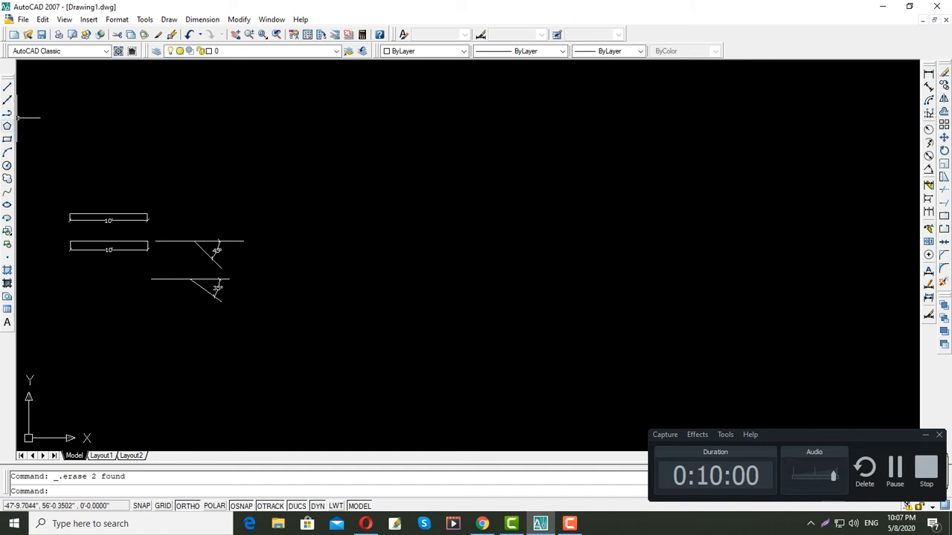
- Draw a freehand chain of ten connected horizontal and vertical line segments with Ortho on, beyond the dimensioned figures, and end the line
middle_drag(363, 255, 100, 258)
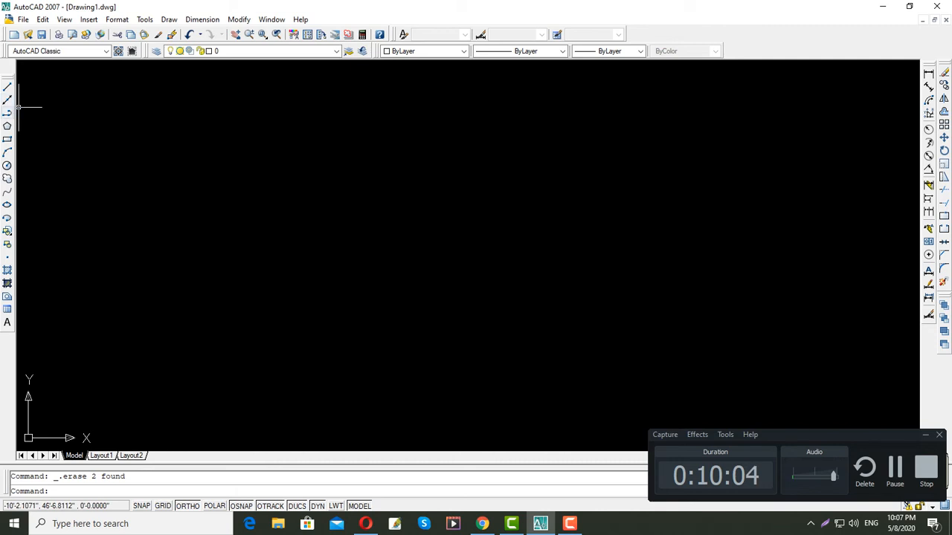
middle_drag(289, 220, 502, 223)
middle_drag(171, 222, 479, 222)
scroll(293, 213, up, 3)
mouse_move(295, 215)
middle_down()
mouse_move(383, 226)
mouse_move(202, 221)
middle_up()
scroll(405, 225, down, 2)
text(l)
key(Return)
click(512, 173)
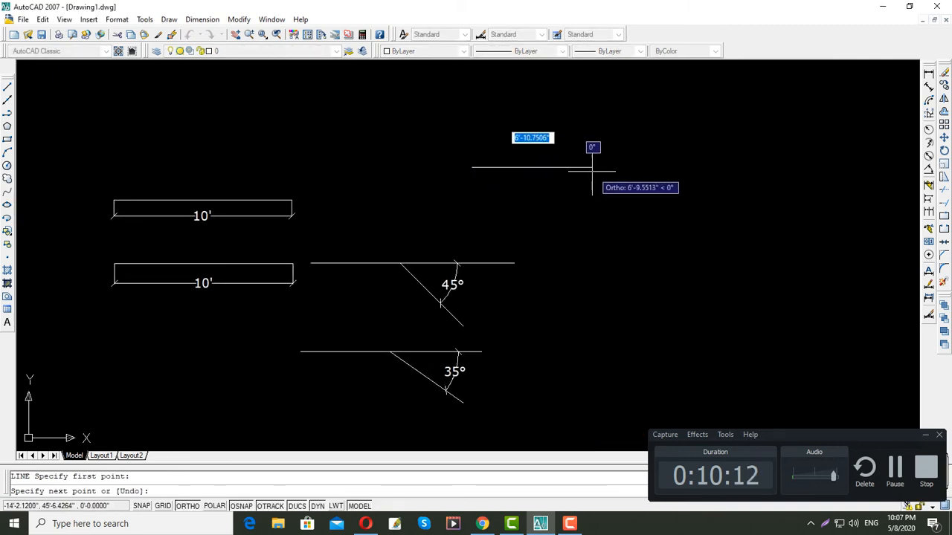
click(574, 168)
click(571, 249)
click(660, 231)
click(660, 159)
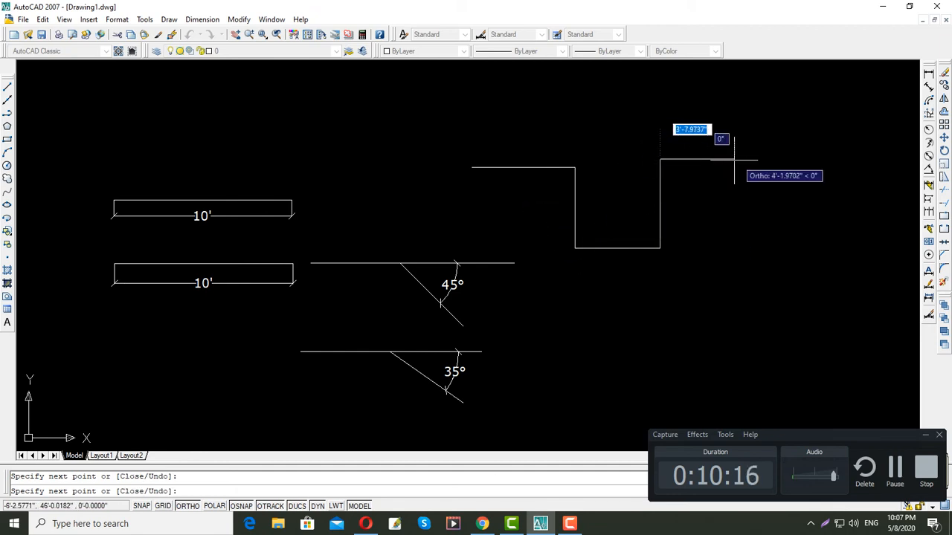
click(746, 159)
click(746, 250)
click(697, 223)
click(696, 119)
click(602, 120)
click(602, 300)
key(Return)
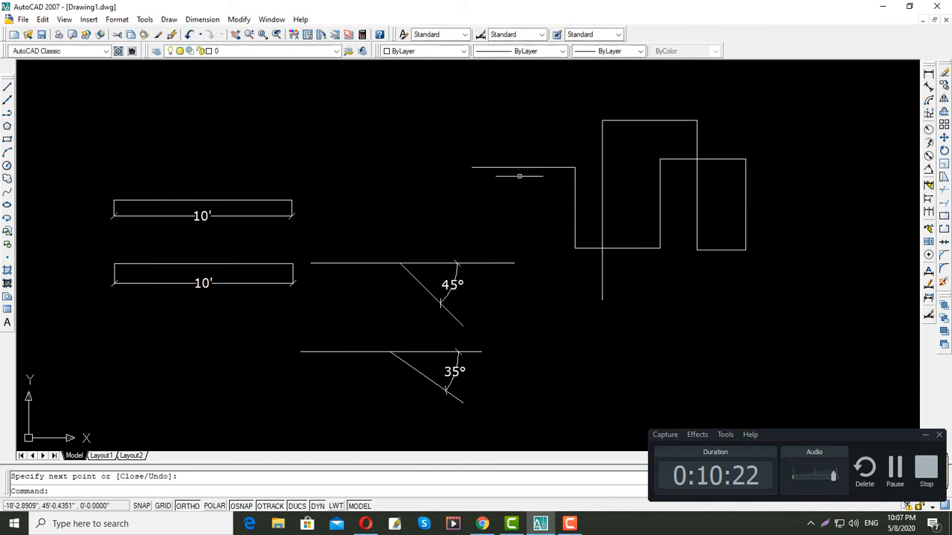
- Select several segments of the line chain one by one to check whether they are separate objects, and clear the selection
click(523, 168)
click(575, 203)
click(575, 204)
click(582, 203)
click(575, 202)
click(602, 201)
click(632, 121)
click(677, 159)
click(661, 187)
click(675, 203)
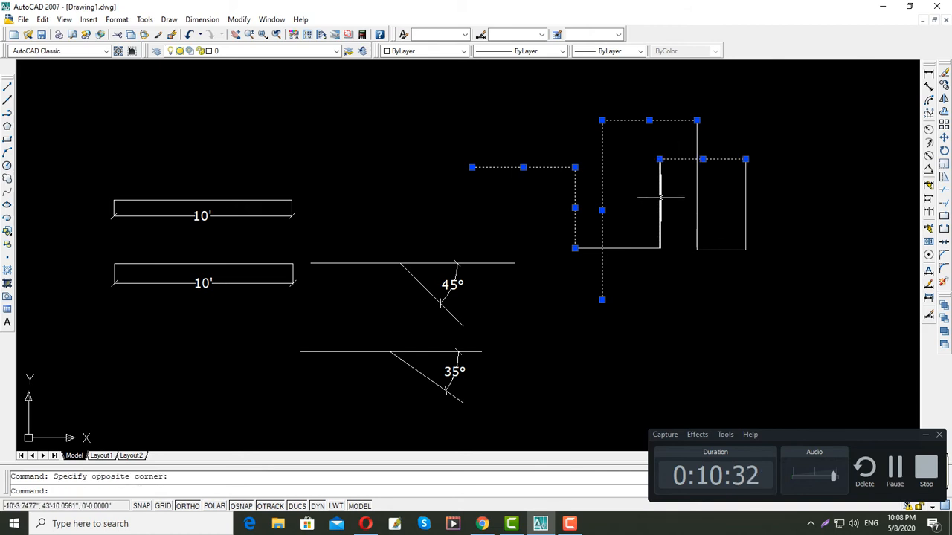
key(Escape)
- Select the whole line chain with a crossing window, and clear the selection
middle_drag(660, 297, 478, 288)
scroll(578, 266, down, 2)
middle_drag(599, 259, 401, 287)
scroll(501, 253, up, 3)
middle_drag(567, 261, 372, 266)
scroll(314, 200, down, 5)
middle_drag(242, 225, 476, 245)
scroll(413, 209, up, 2)
mouse_move(406, 226)
middle_down()
mouse_move(418, 208)
mouse_move(428, 262)
mouse_move(400, 221)
middle_up()
scroll(405, 258, up, 2)
click(607, 336)
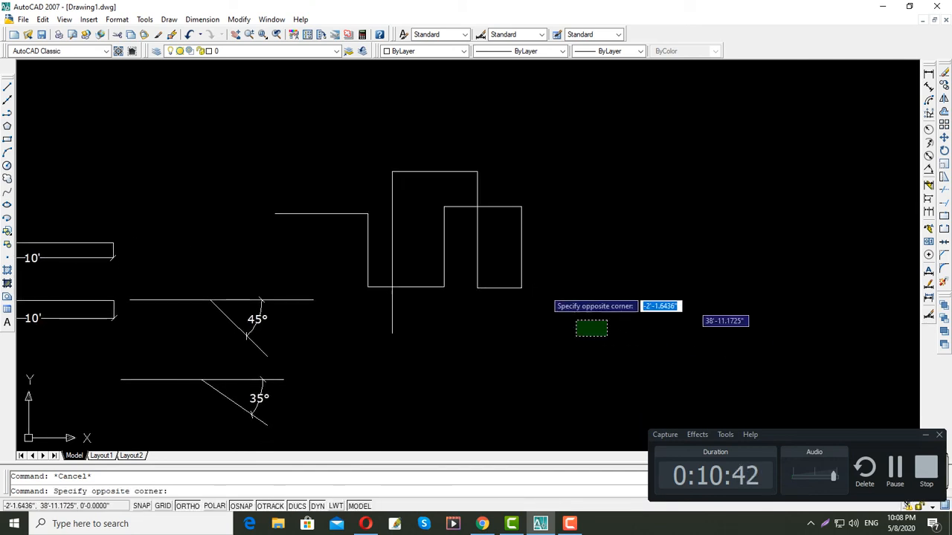
click(265, 109)
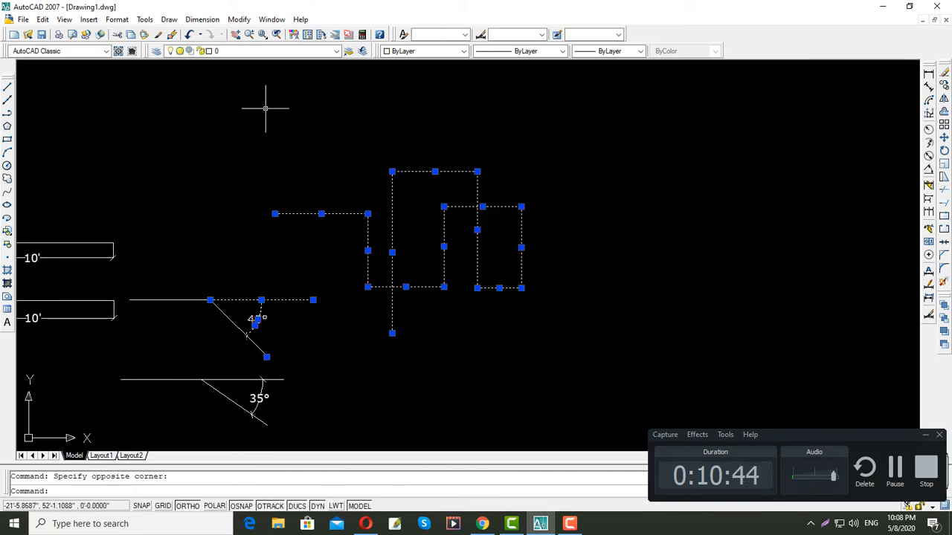
key(Return)
key(Escape)
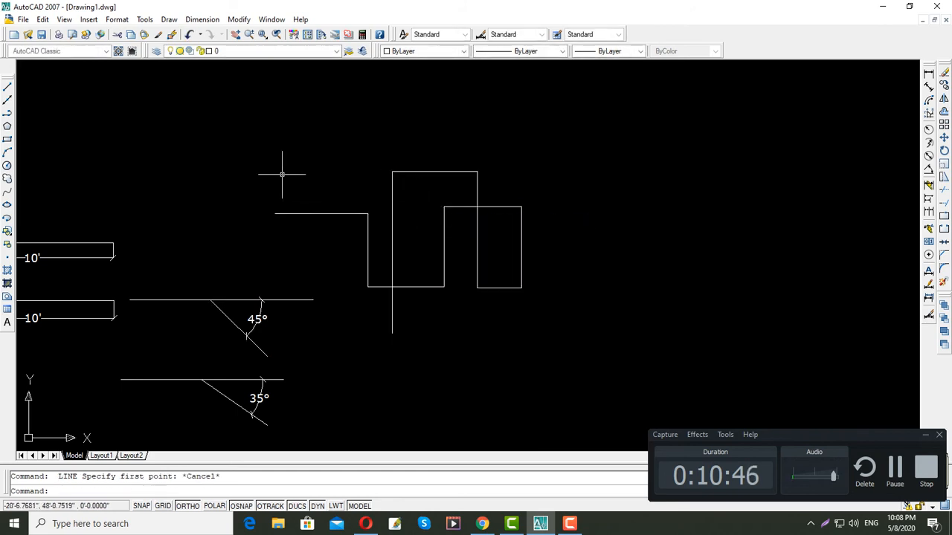
- Try enclosing-window selections from above the chain's first segment down into its middle, clearing the selection each time
click(239, 131)
click(454, 273)
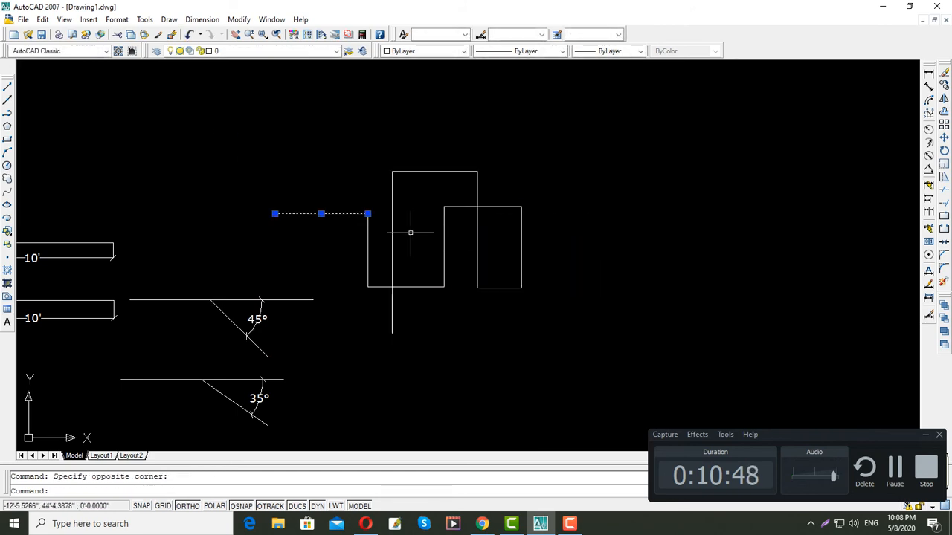
key(Escape)
click(255, 132)
click(441, 262)
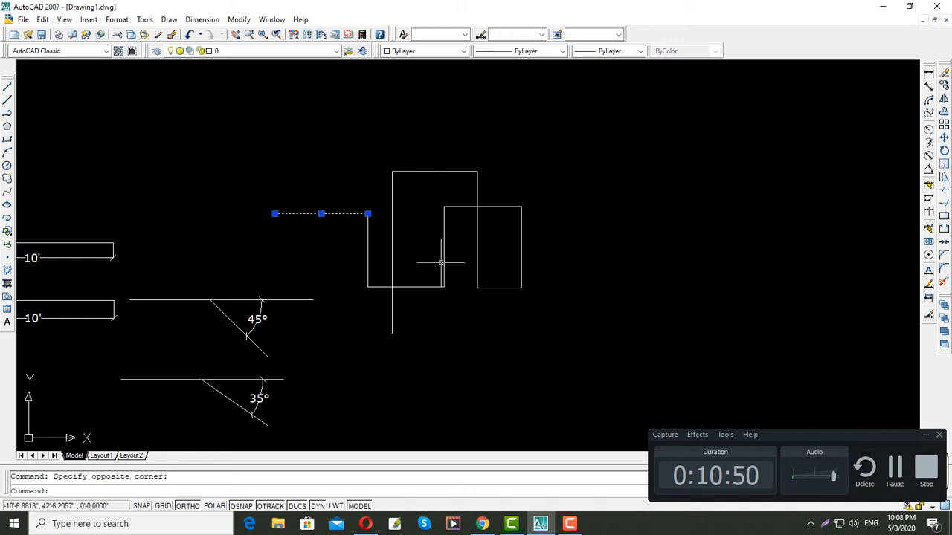
middle_drag(468, 336, 468, 329)
middle_drag(466, 270, 465, 267)
key(Escape)
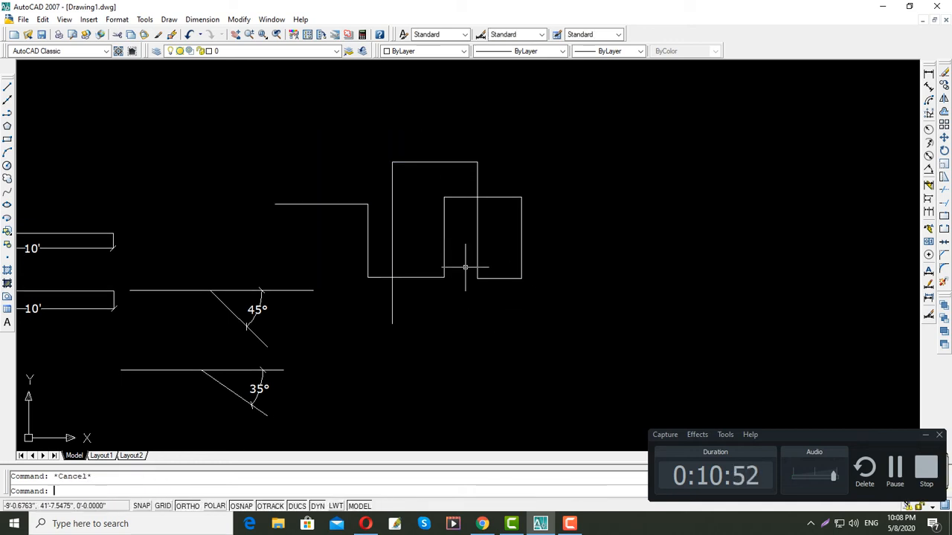
- Select the whole line chain with a crossing window and its first segment with an enclosing window, clearing the selection each time
click(635, 351)
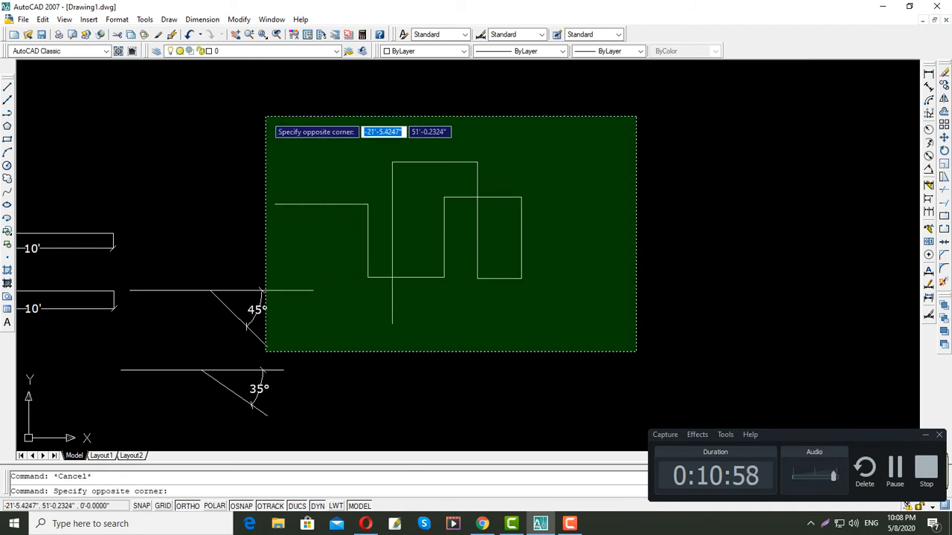
click(265, 117)
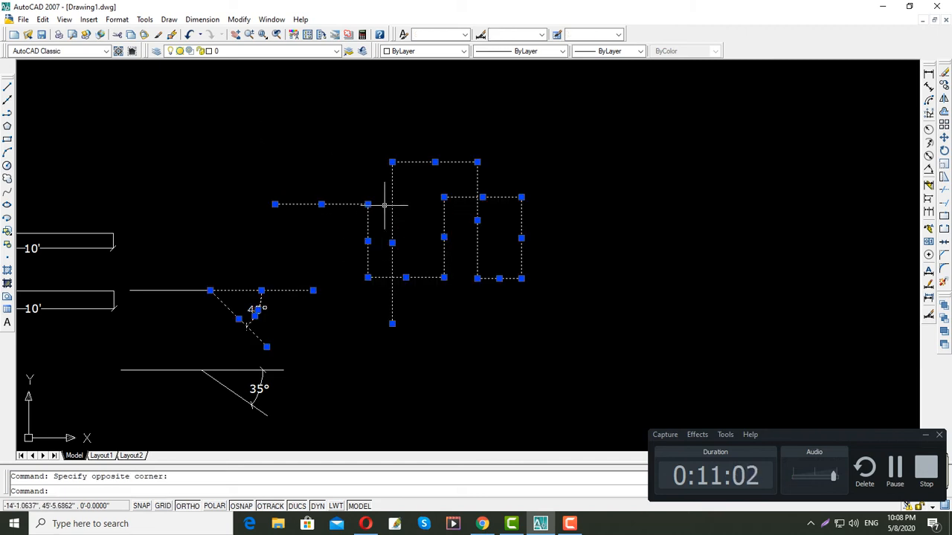
key(Escape)
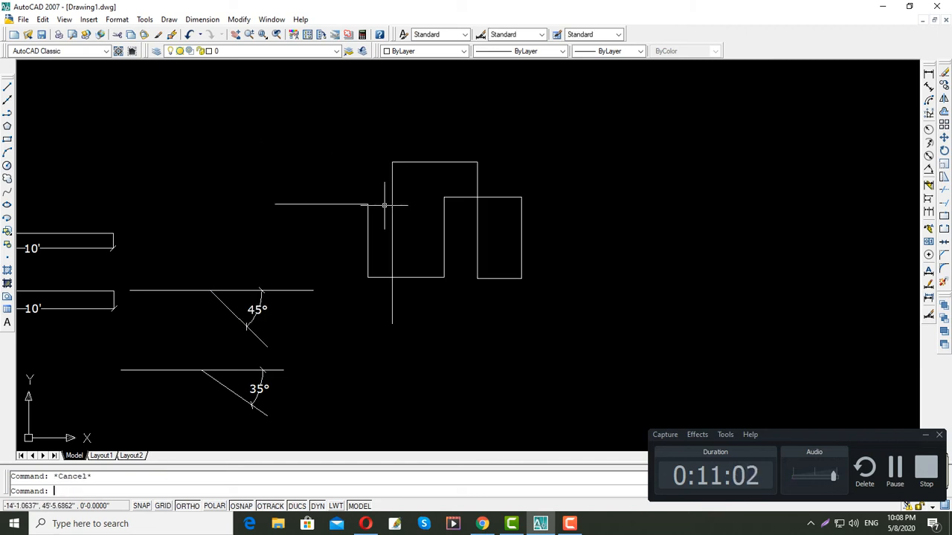
click(206, 117)
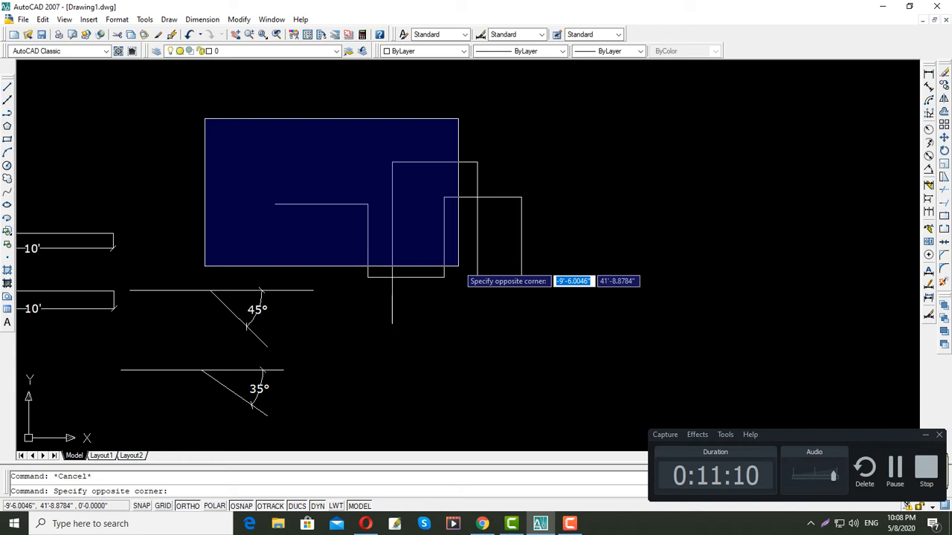
click(458, 265)
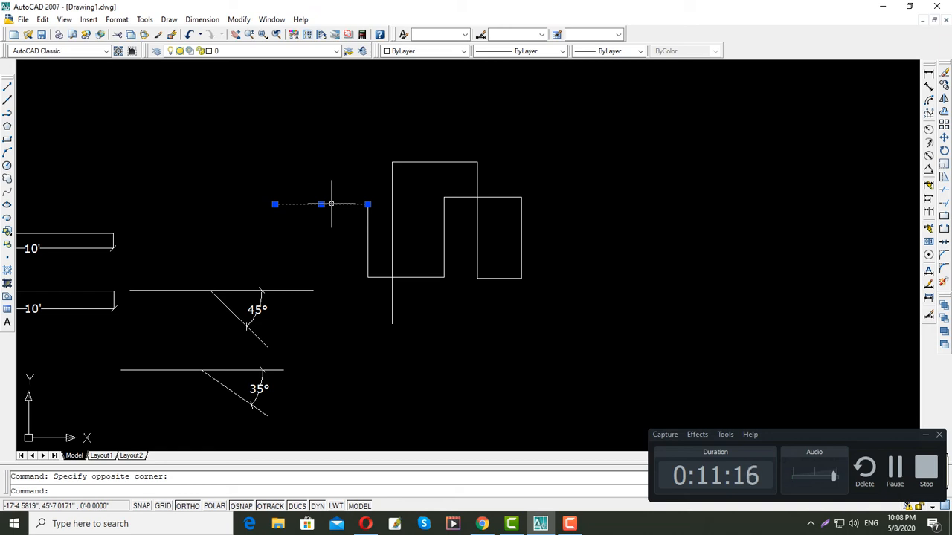
key(Escape)
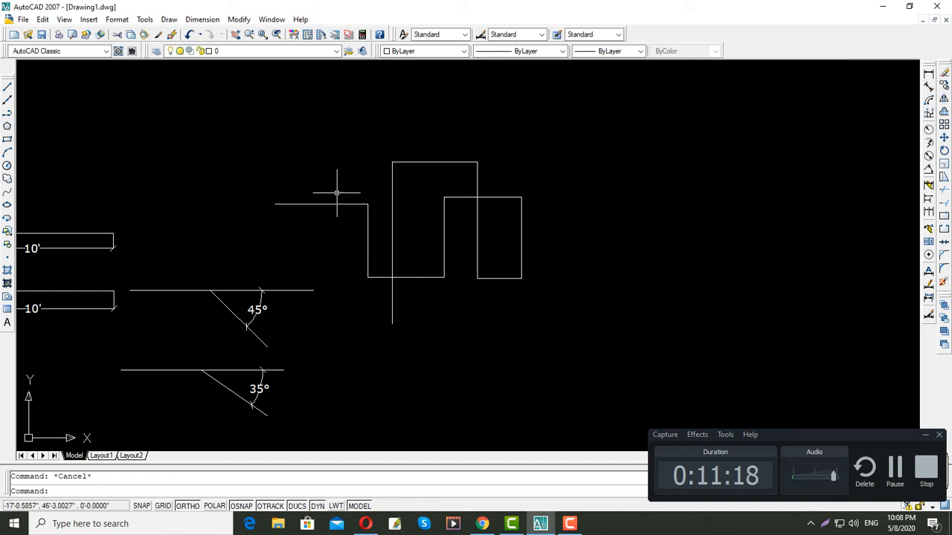
click(6, 113)
middle_drag(635, 272, 456, 291)
scroll(501, 260, up, 2)
mouse_move(501, 261)
middle_down()
mouse_move(492, 277)
mouse_move(183, 279)
middle_up()
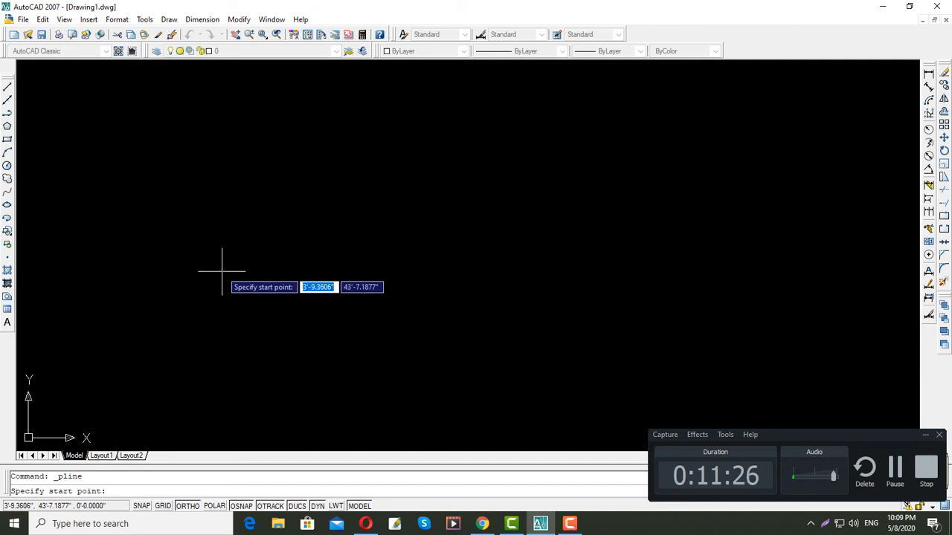
text(L)
key(Escape)
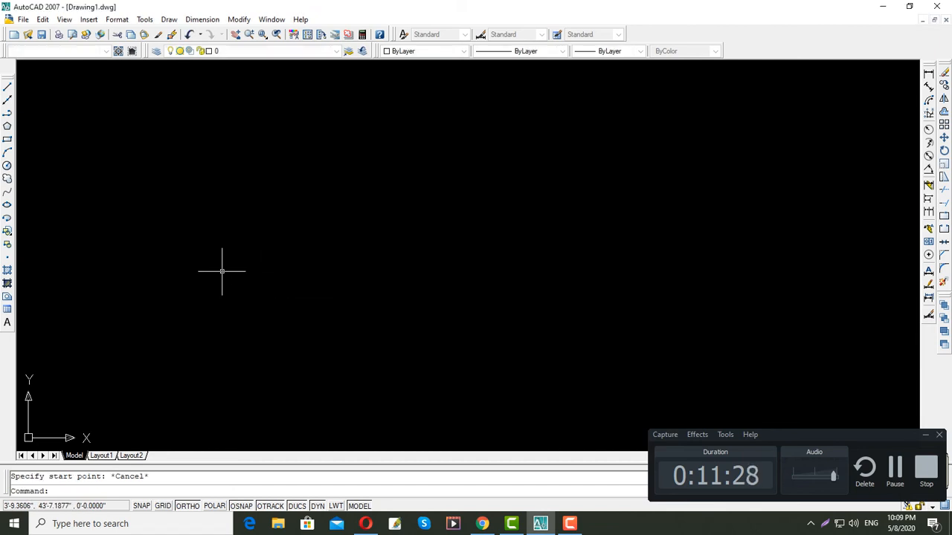
- Draw a freehand polyline of nine connected horizontal and vertical segments with Ortho on, in the empty area beyond the line chain
click(8, 113)
click(250, 200)
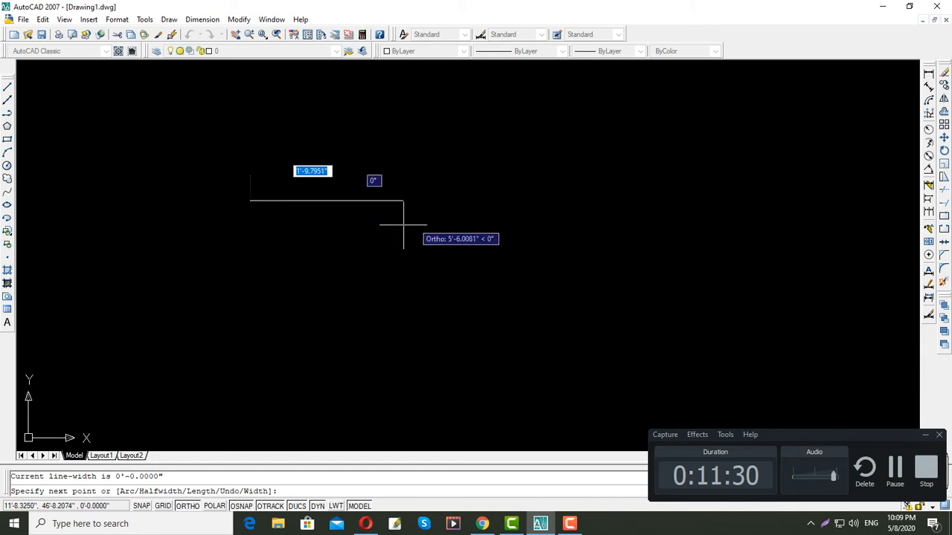
click(367, 200)
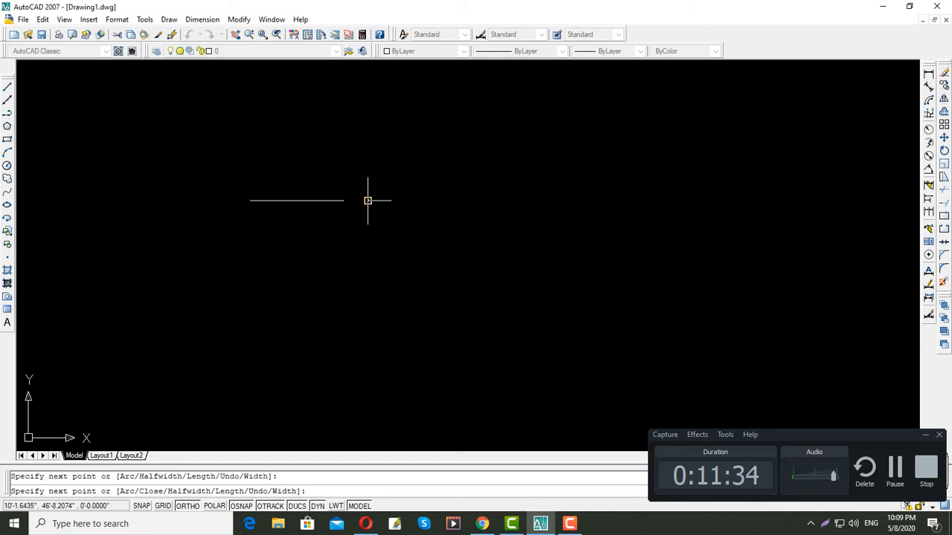
click(386, 314)
click(514, 314)
click(514, 221)
click(441, 220)
click(446, 357)
click(575, 357)
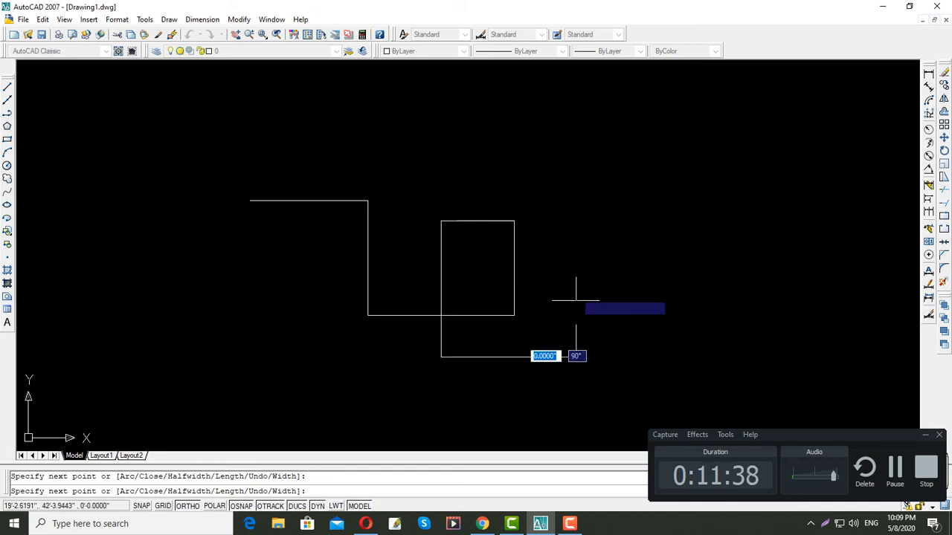
click(580, 252)
click(282, 256)
key(Return)
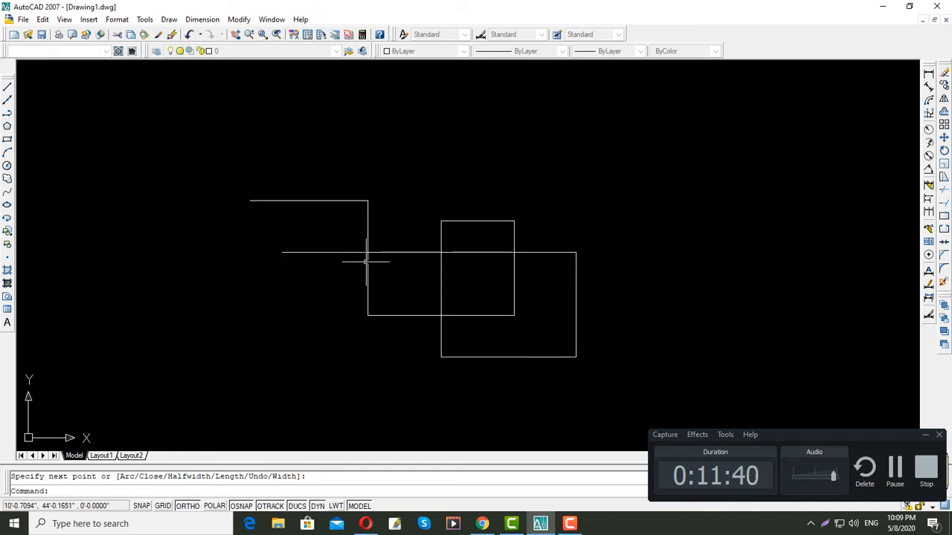
- Select the stepped polyline by several of its segments to check whether it is a single object, clearing the selection each time
click(255, 199)
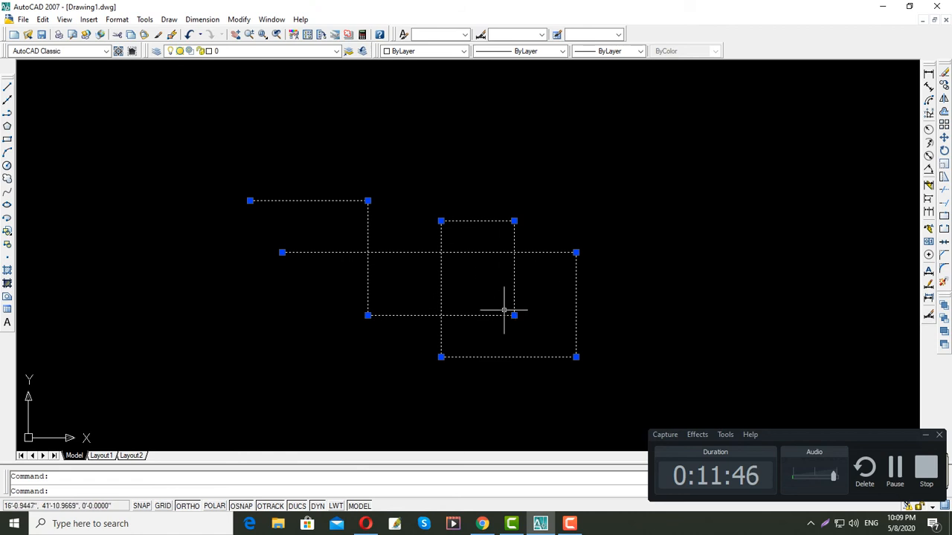
key(Escape)
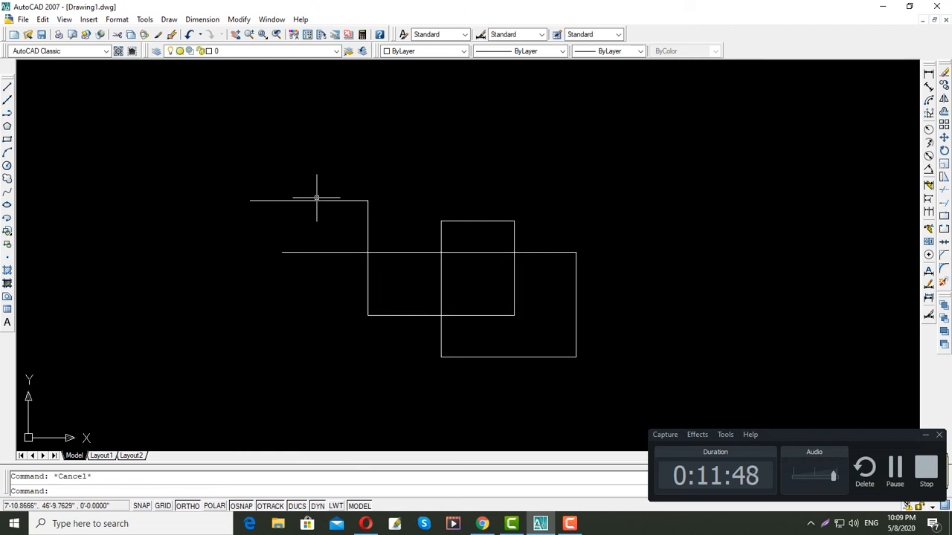
click(316, 198)
click(267, 200)
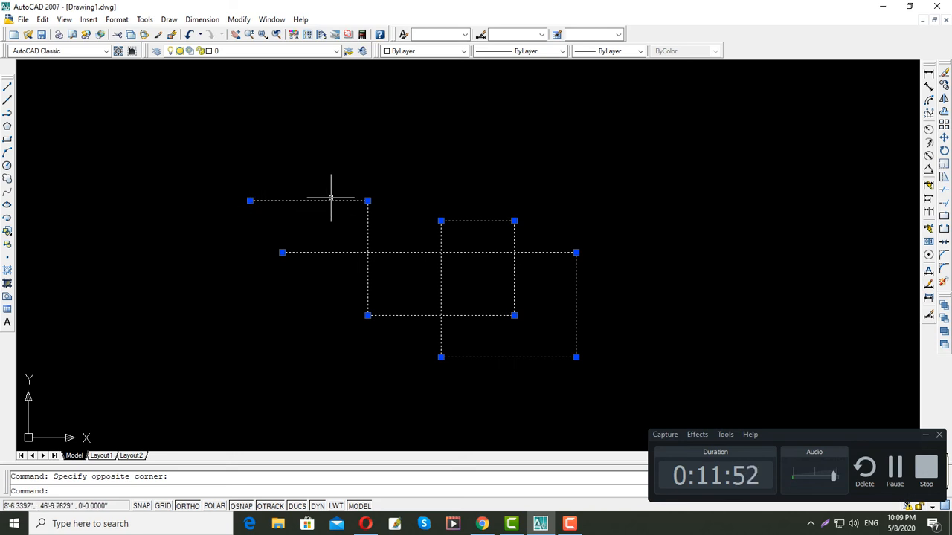
key(Escape)
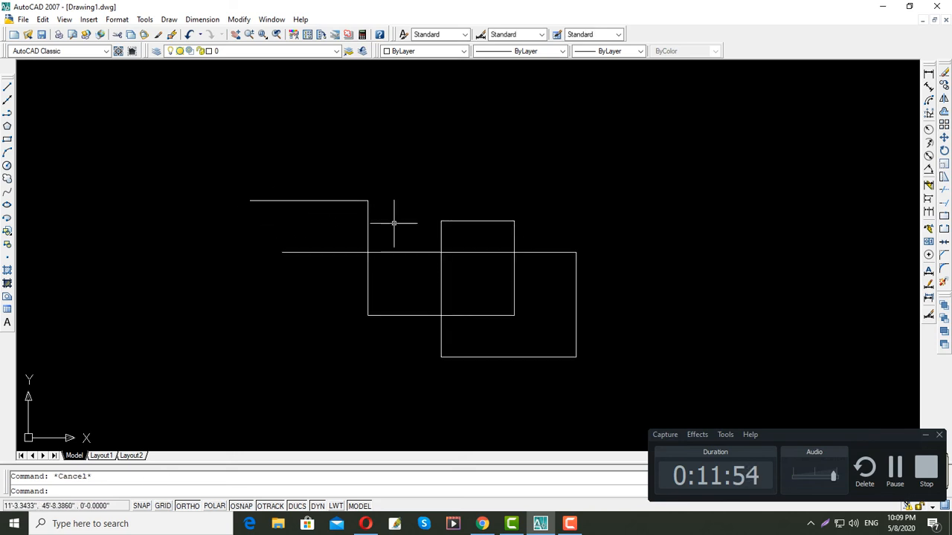
click(257, 193)
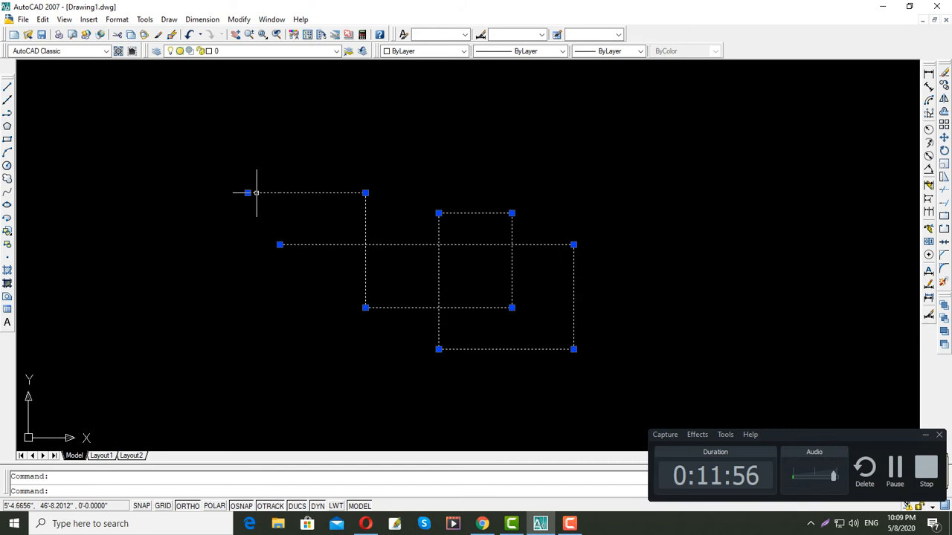
key(Escape)
click(573, 272)
key(Escape)
click(479, 245)
key(Escape)
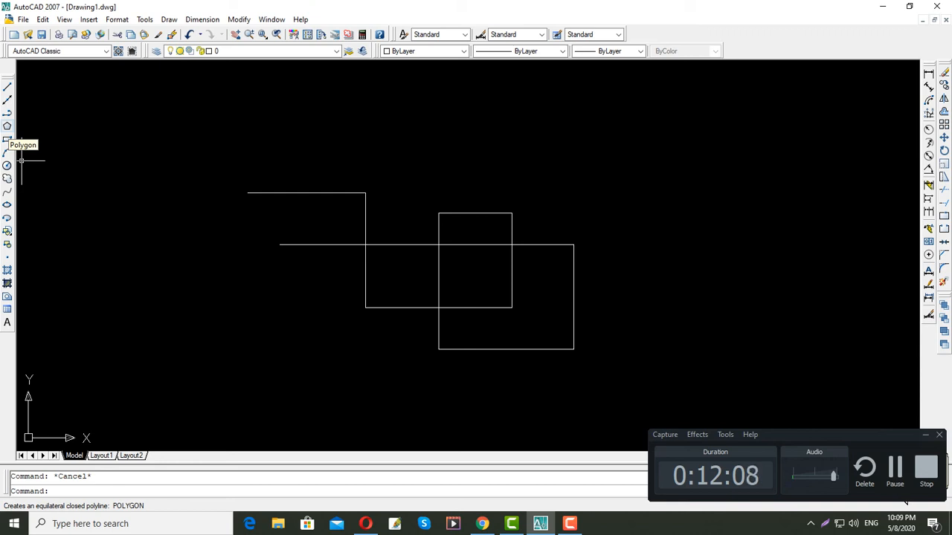
- Start a new polyline in the empty area beyond the stepped one with a 5' horizontal segment
middle_drag(347, 222, 23, 205)
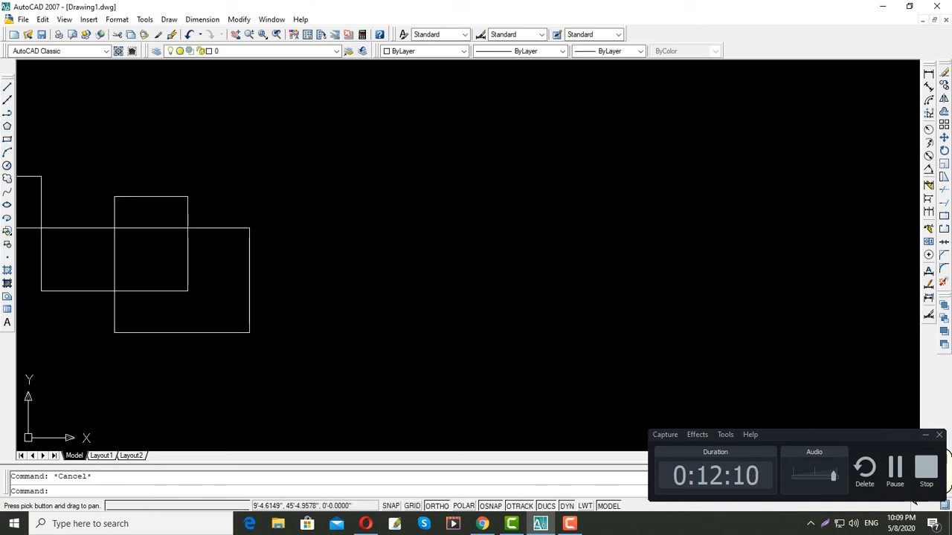
click(8, 100)
click(350, 216)
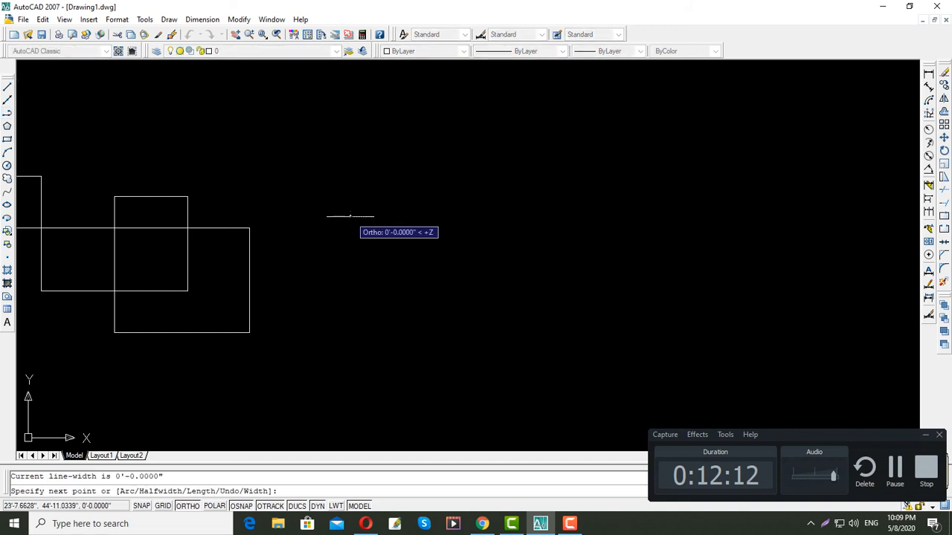
text(5)
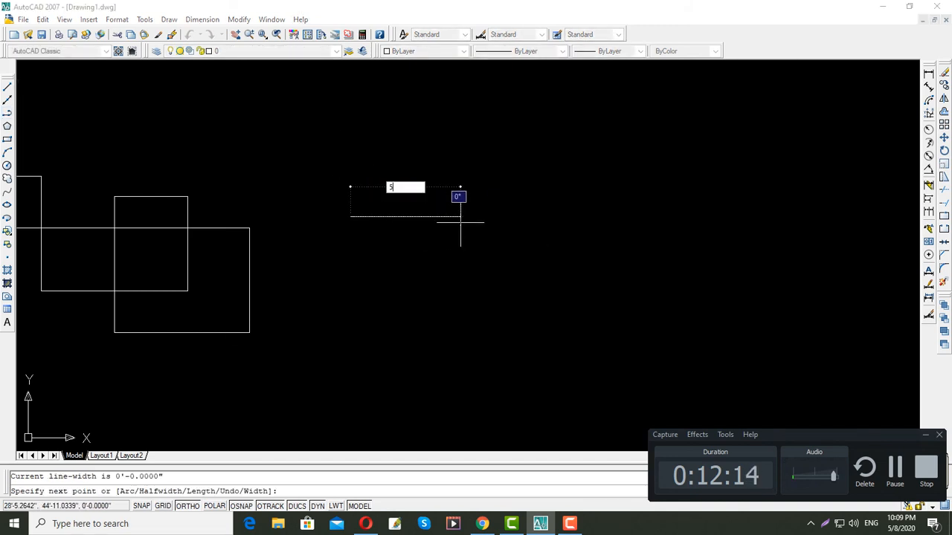
text(')
key(Return)
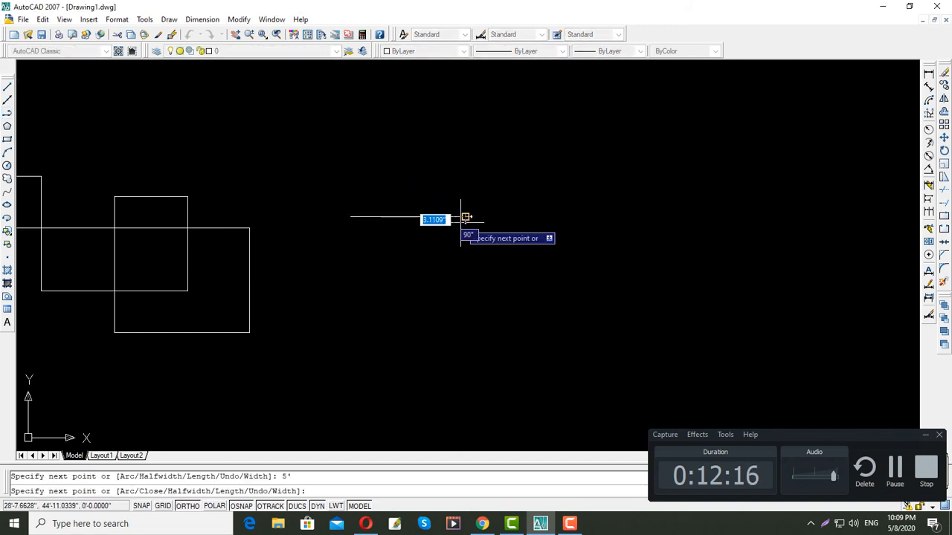
- Turn Ortho off, add a 5' segment sloping down at 35° to the polyline, and end it
key(F8)
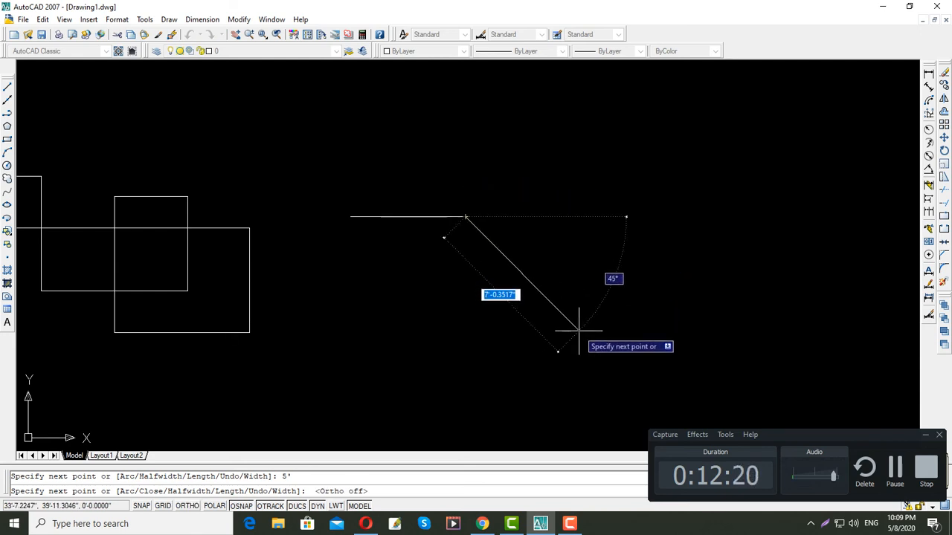
text(5)
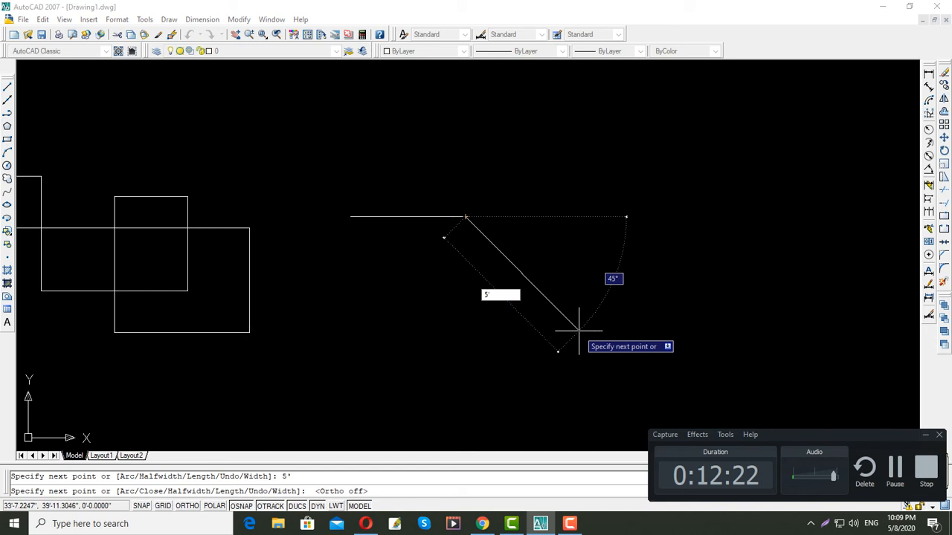
text(')
key(Tab)
text(35)
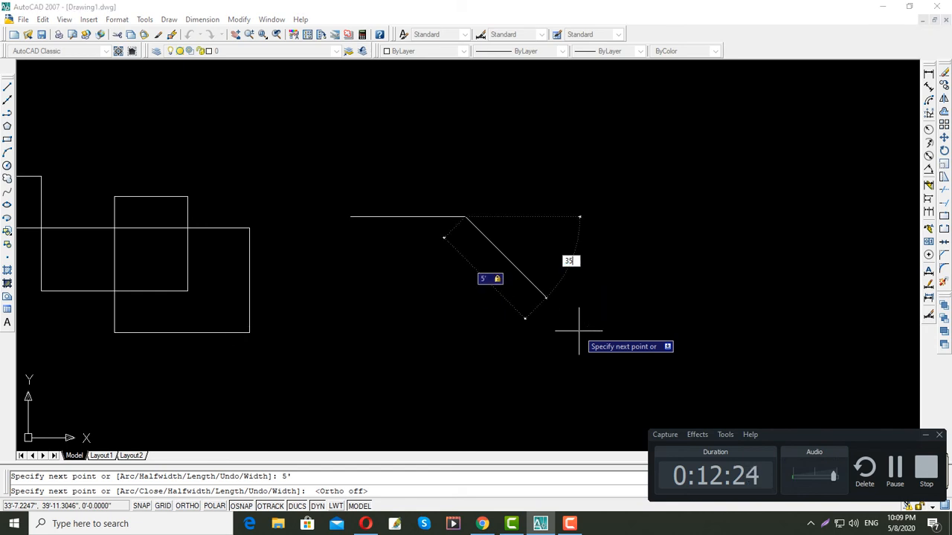
key(Return)
key(Return)
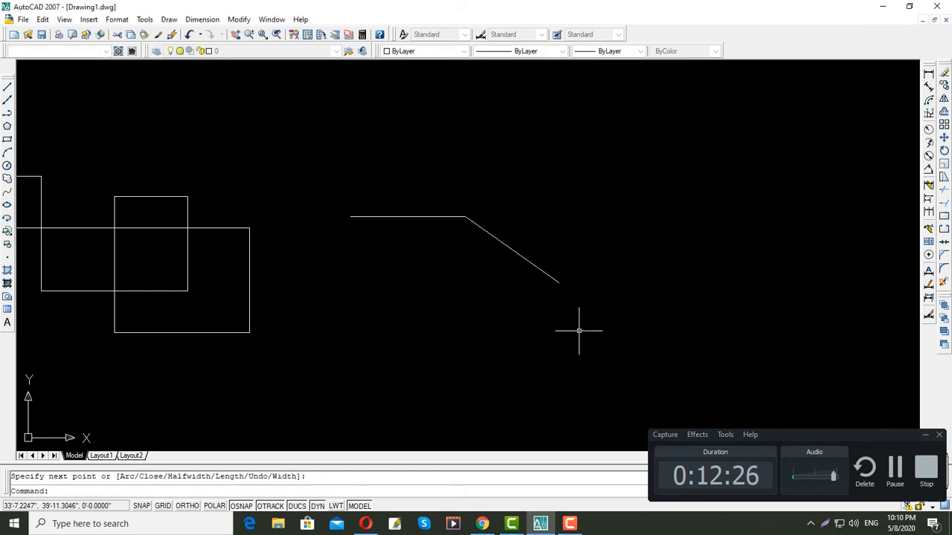
- Select the two-segment polyline by its horizontal part to check whether it is one object, and clear the selection
click(397, 217)
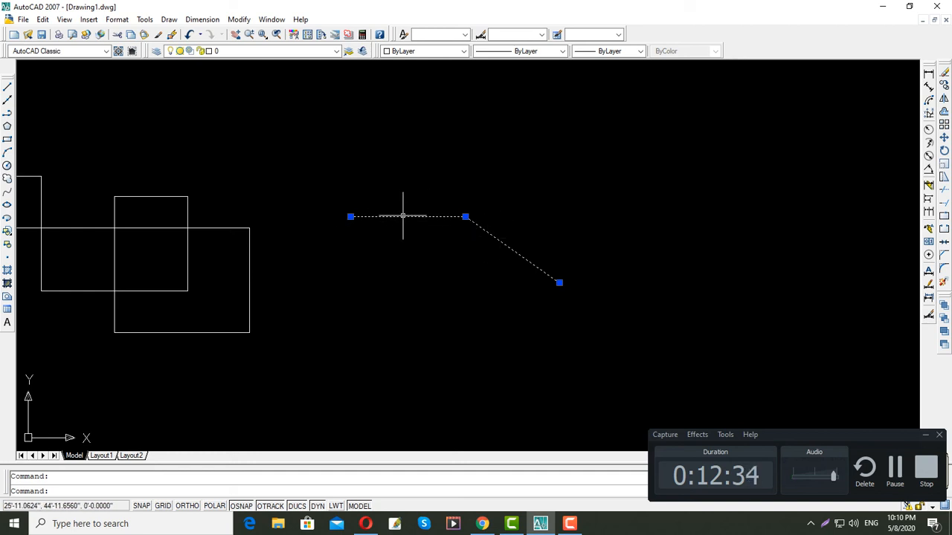
key(Escape)
click(388, 216)
key(Escape)
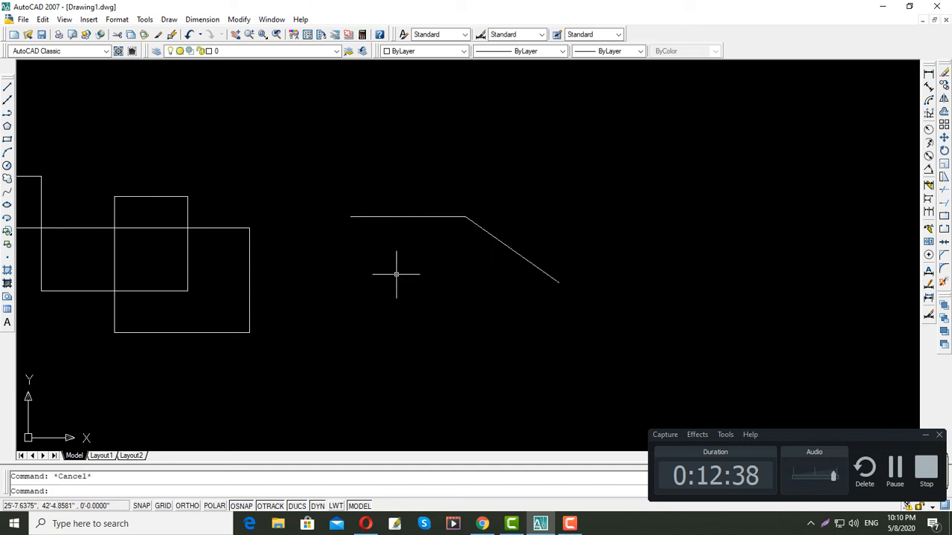
click(8, 126)
middle_drag(521, 250, 175, 251)
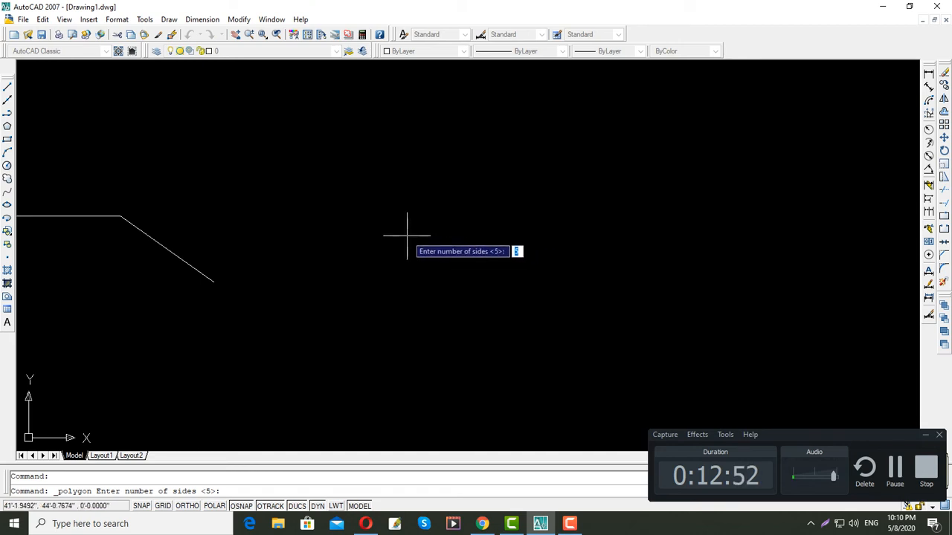
key(Escape)
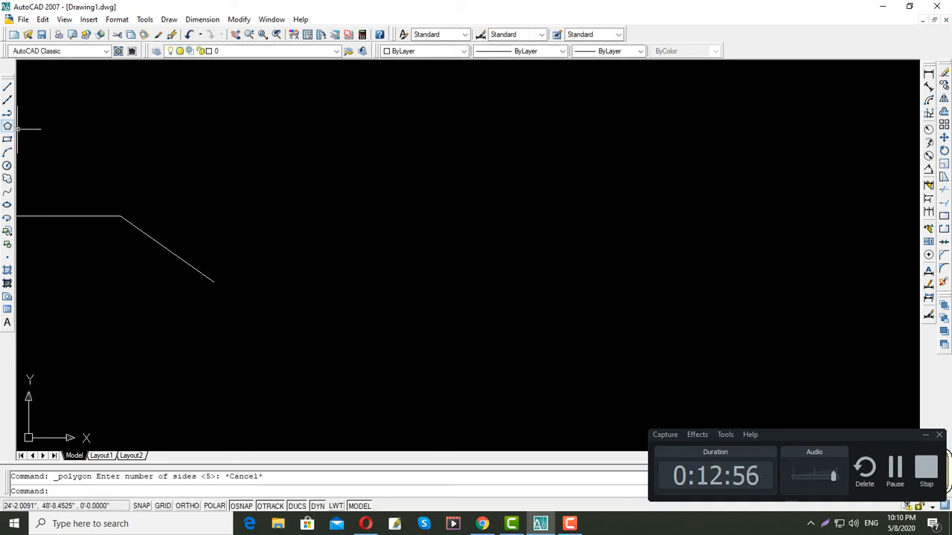
- Draw an eight-sided polygon inscribed in a circle of radius 36 in the empty area beyond the two-segment polyline
key(Return)
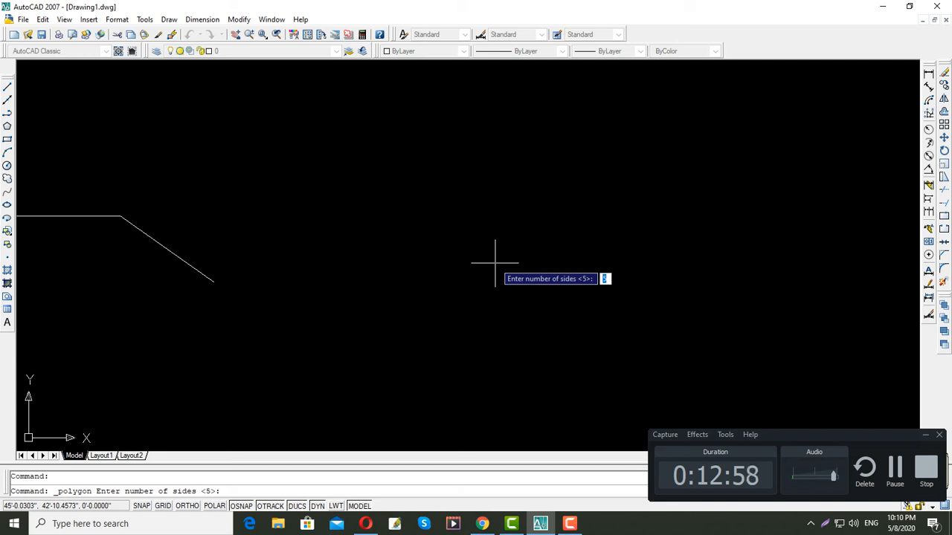
text(8)
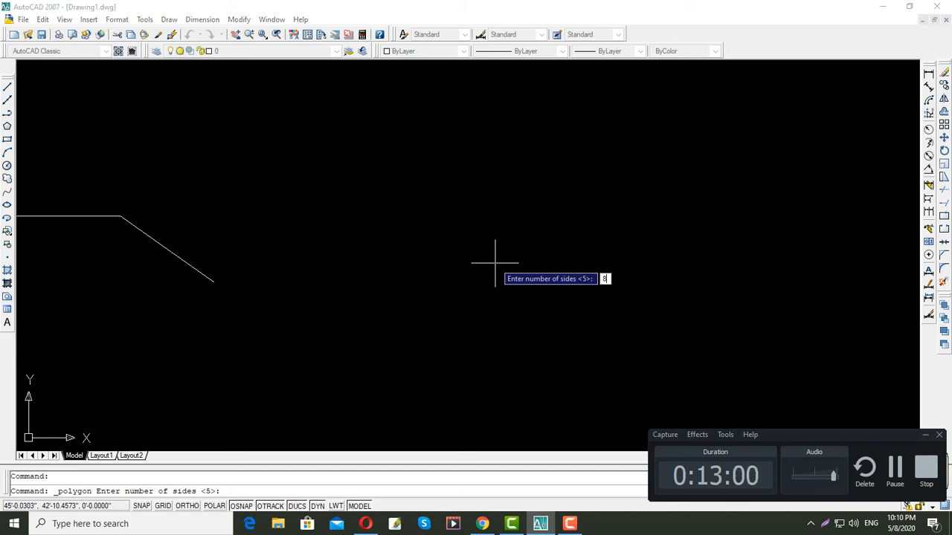
key(Return)
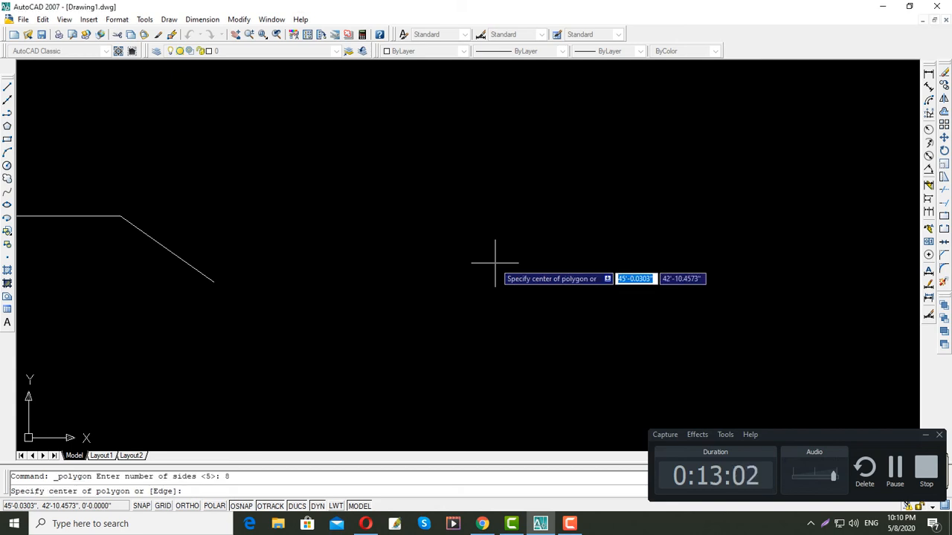
click(437, 231)
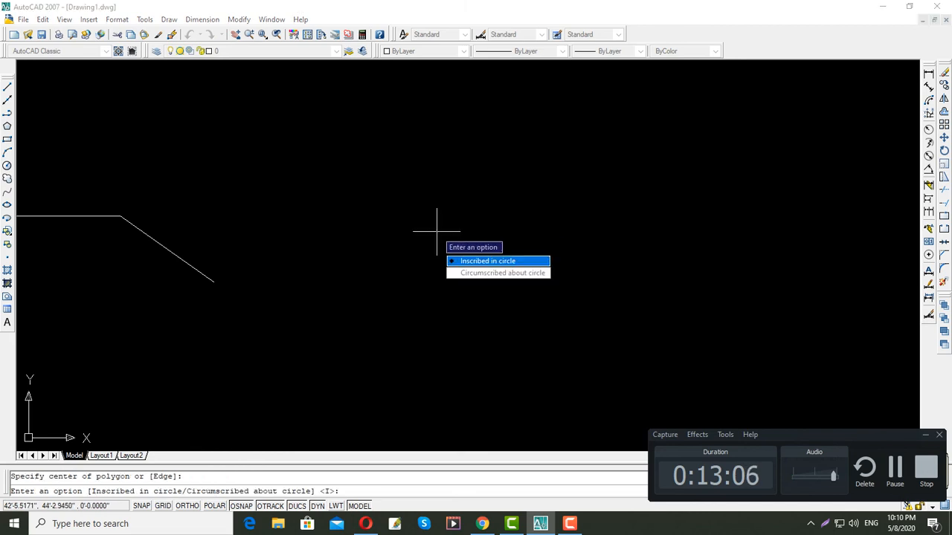
key(Down)
key(Up)
key(Return)
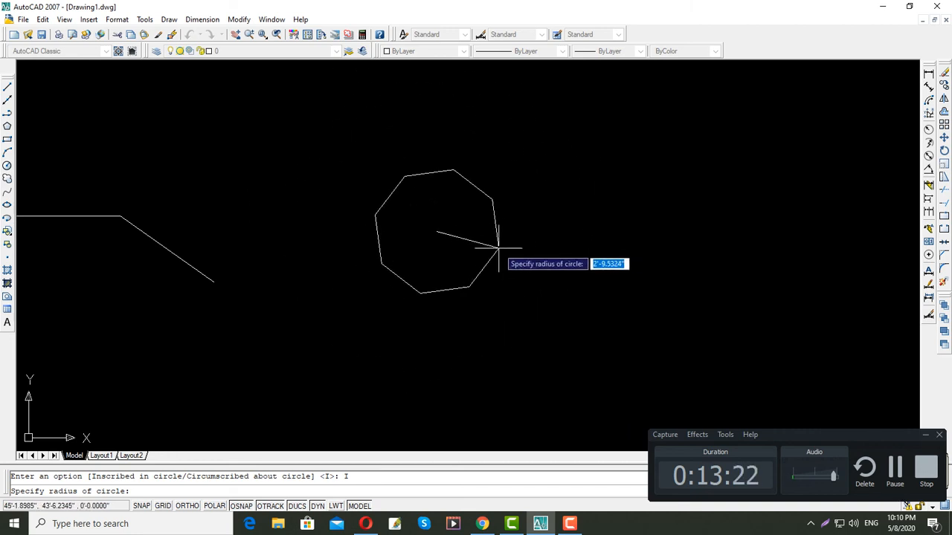
text(36)
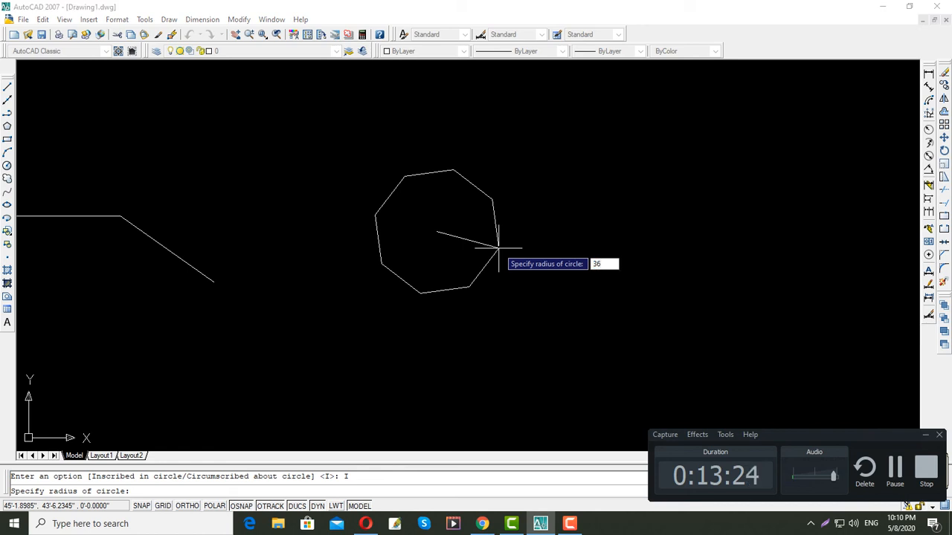
key(Return)
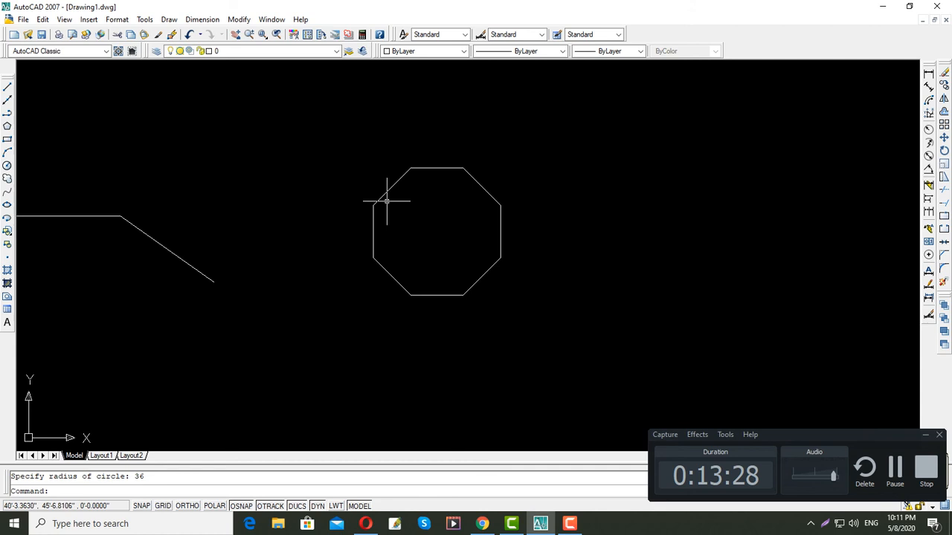
- Draw a five-sided polygon inscribed in a circle beside the octagon, setting its radius and rotation freehand
click(8, 126)
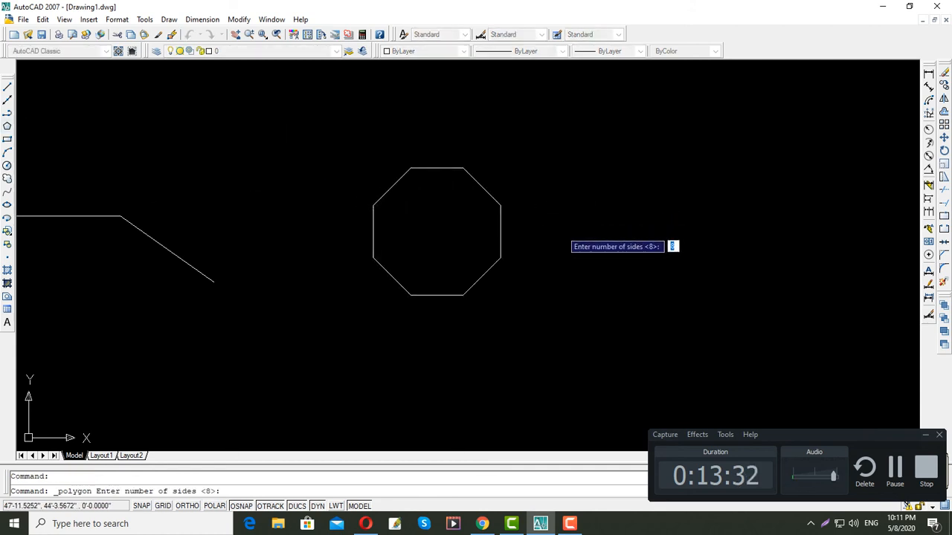
text(5)
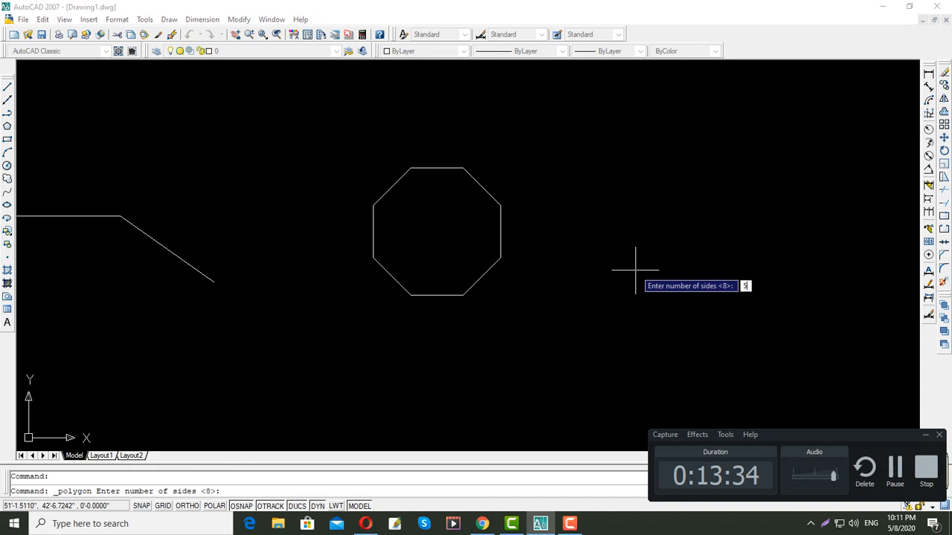
key(Return)
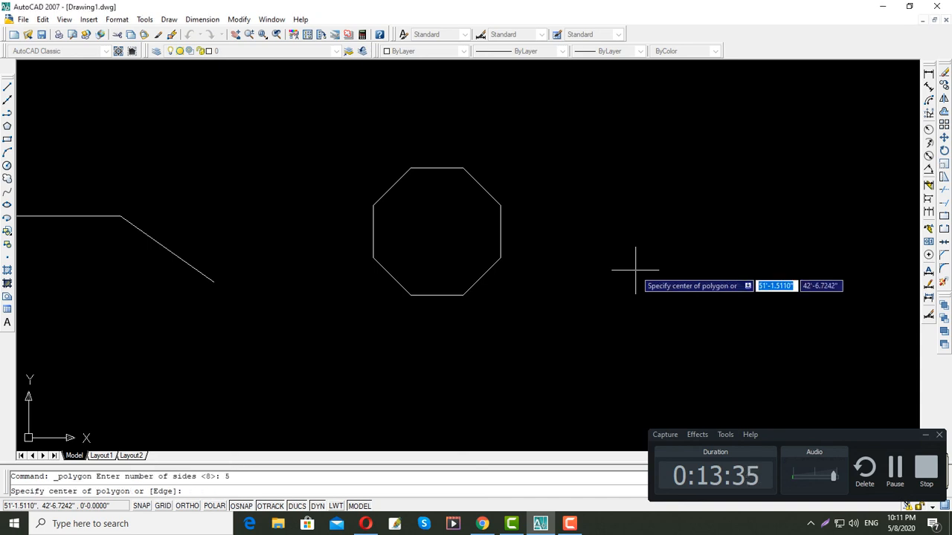
click(588, 220)
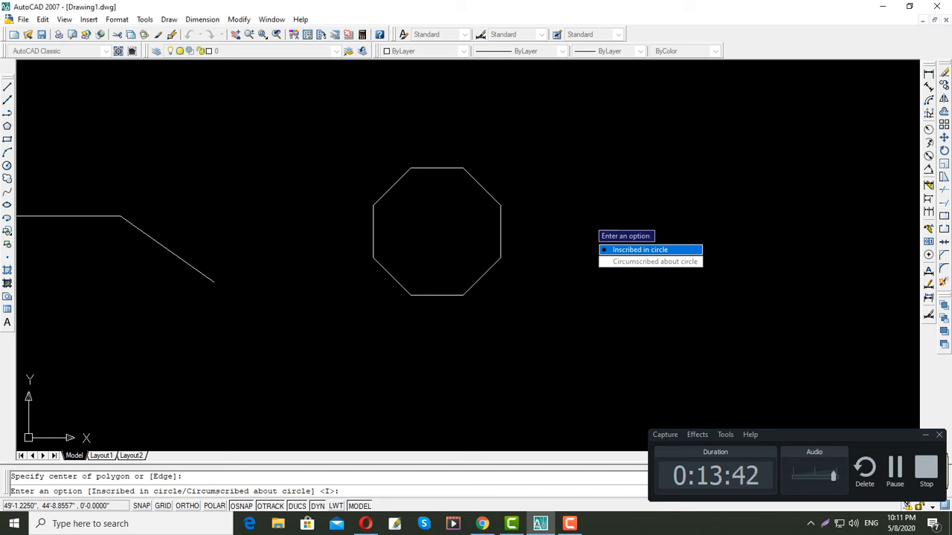
key(Return)
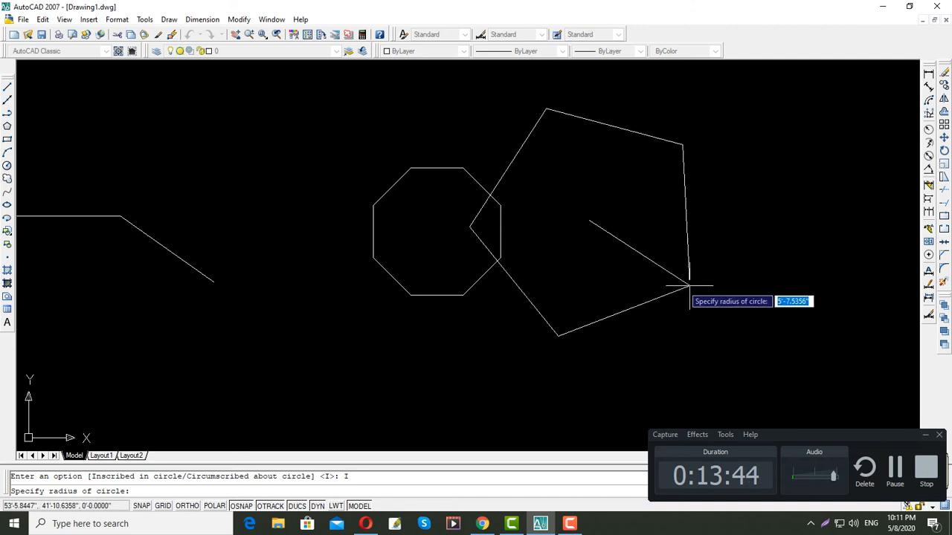
click(636, 274)
middle_drag(545, 186, 514, 210)
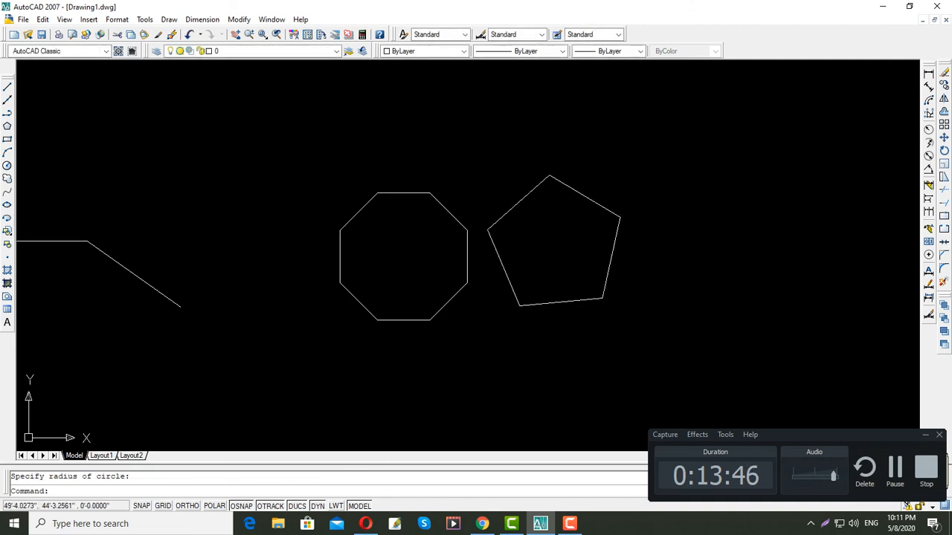
middle_drag(489, 261, 418, 254)
middle_drag(516, 240, 345, 231)
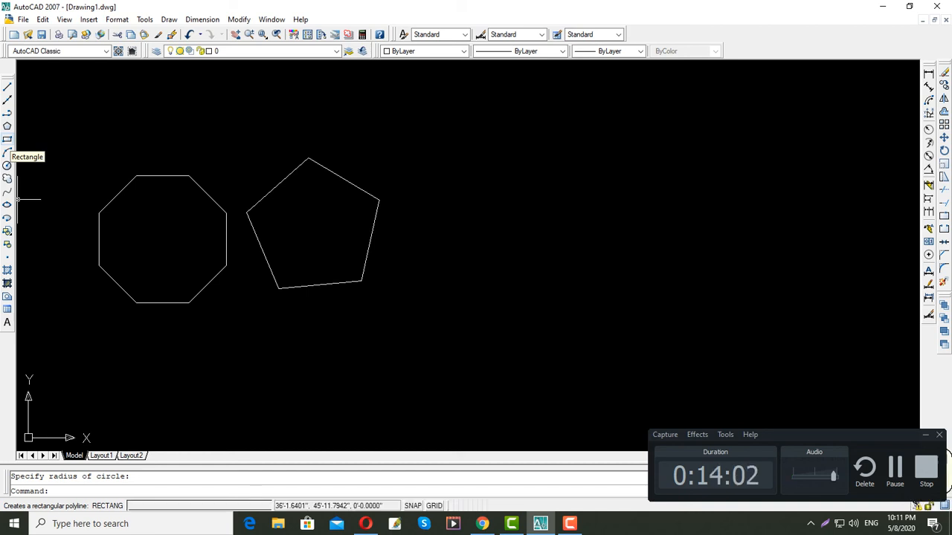
click(7, 139)
middle_drag(521, 253, 393, 249)
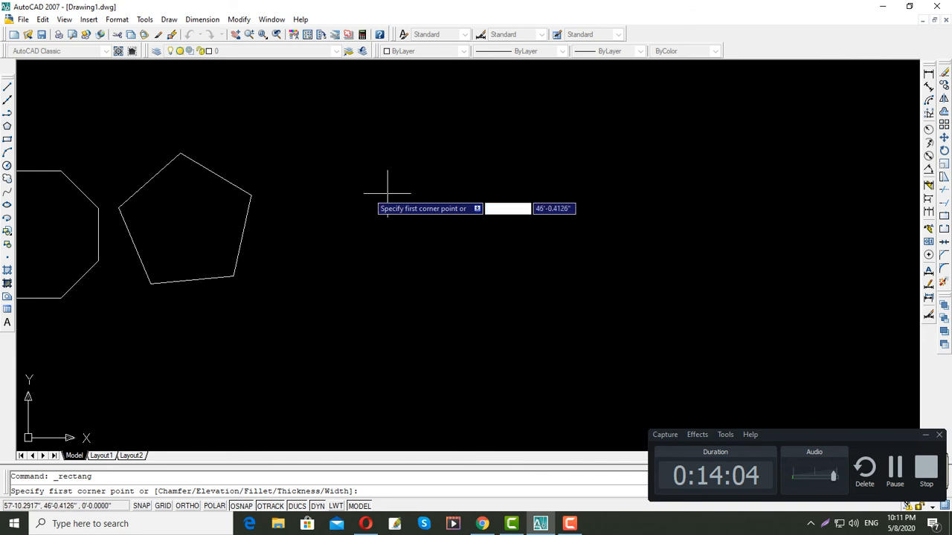
click(329, 185)
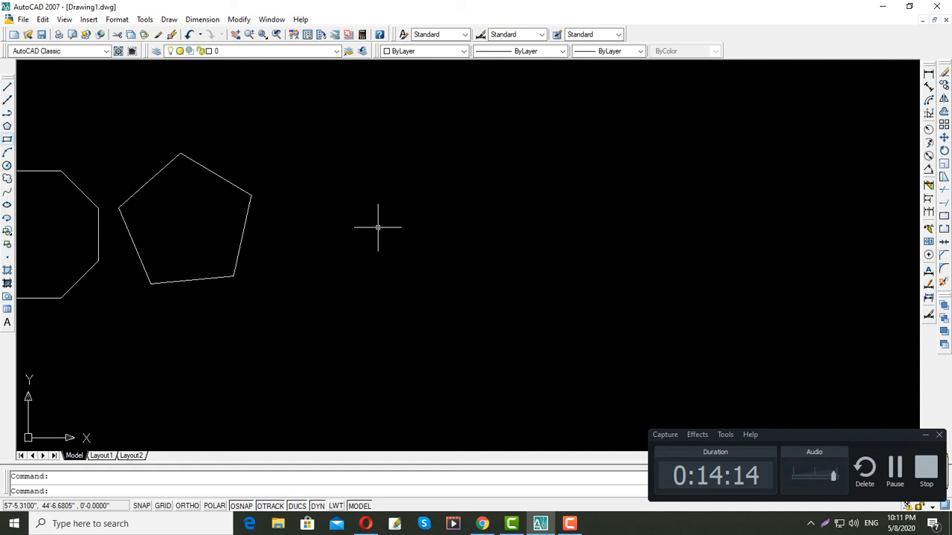
- Draw a rectangle about 11'-8" by 5'-10" beyond the pentagon by picking two opposite corners
key(Return)
click(357, 184)
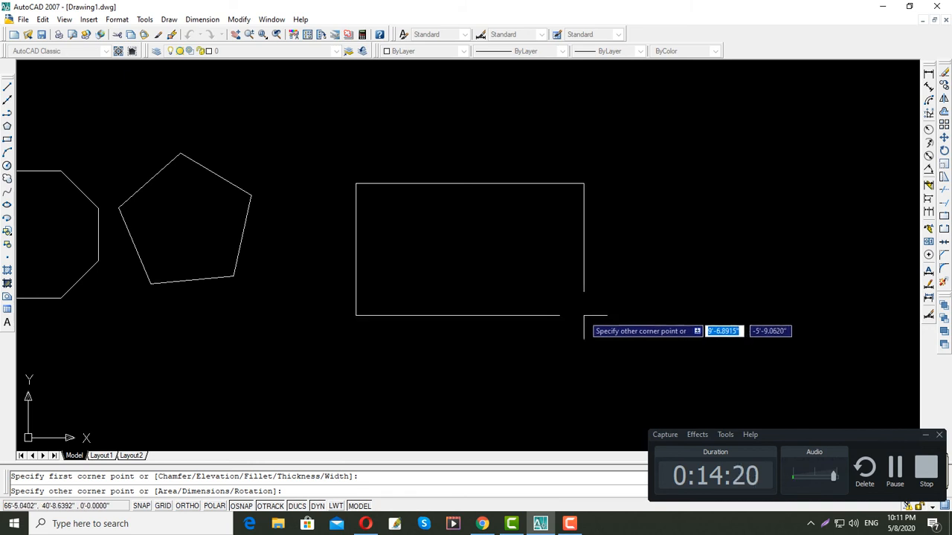
click(622, 317)
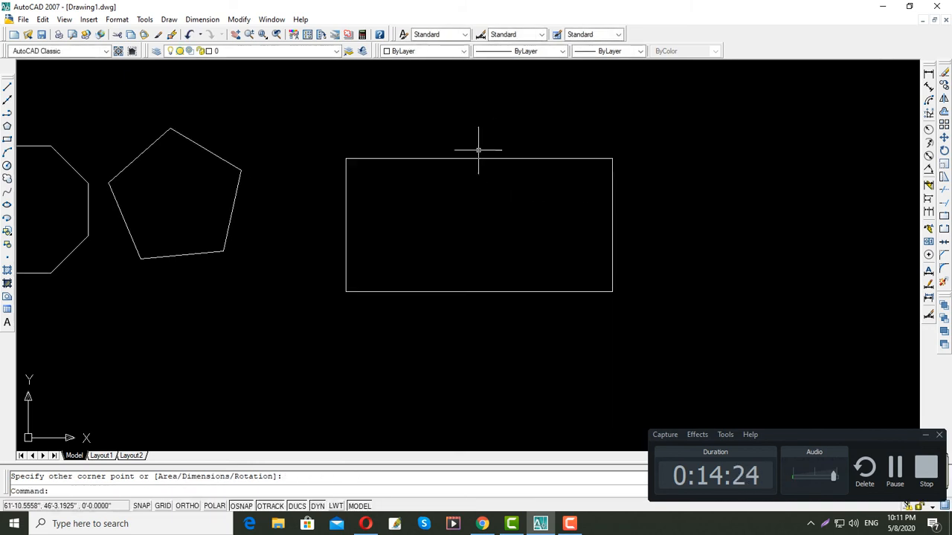
- Add linear dimensions for the rectangle's height and length, placed just outside its edges
click(928, 73)
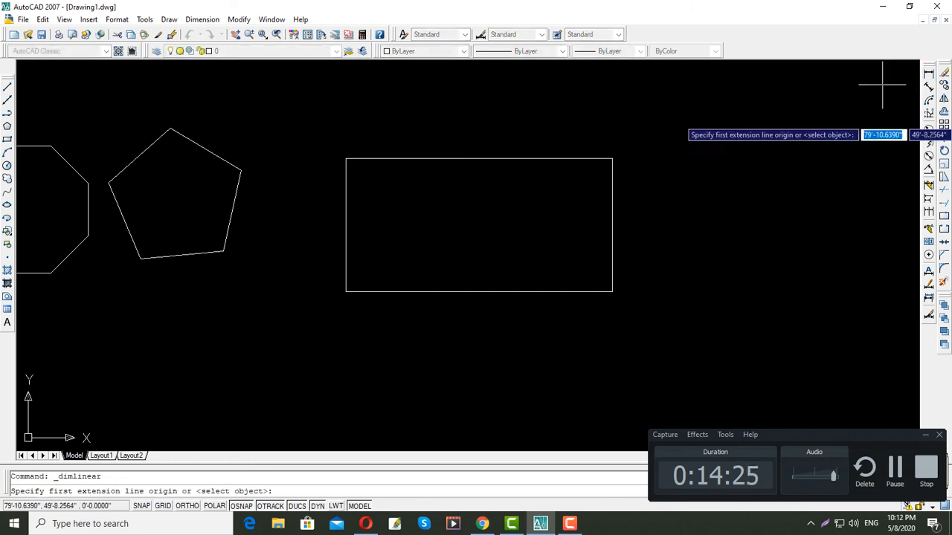
click(612, 159)
click(612, 292)
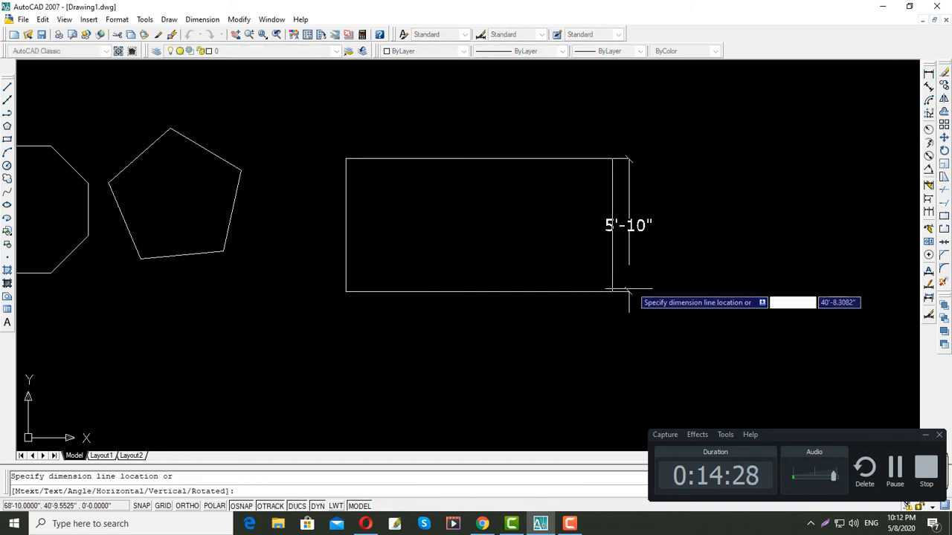
click(637, 287)
key(Return)
click(345, 292)
click(612, 292)
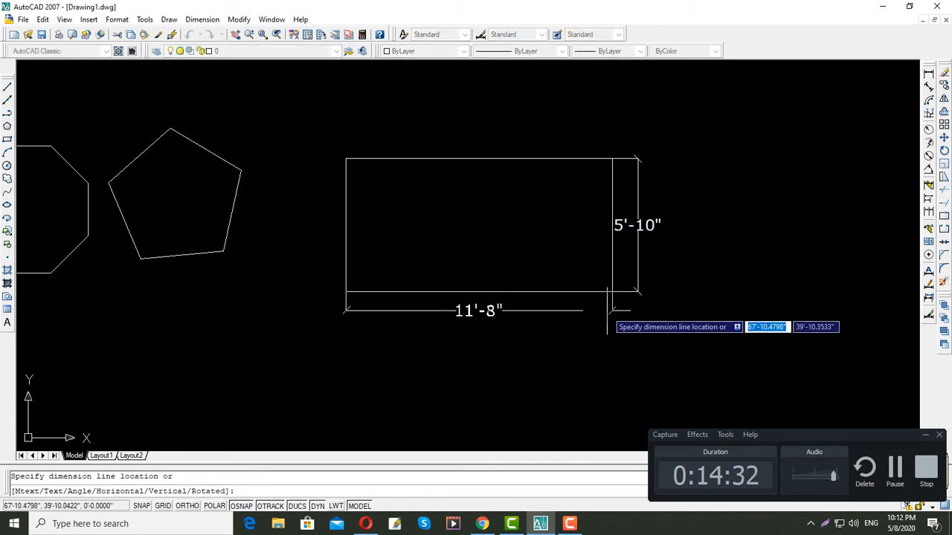
click(546, 313)
- Erase the rectangle together with its two dimensions
middle_drag(558, 322, 539, 317)
scroll(536, 319, down, 2)
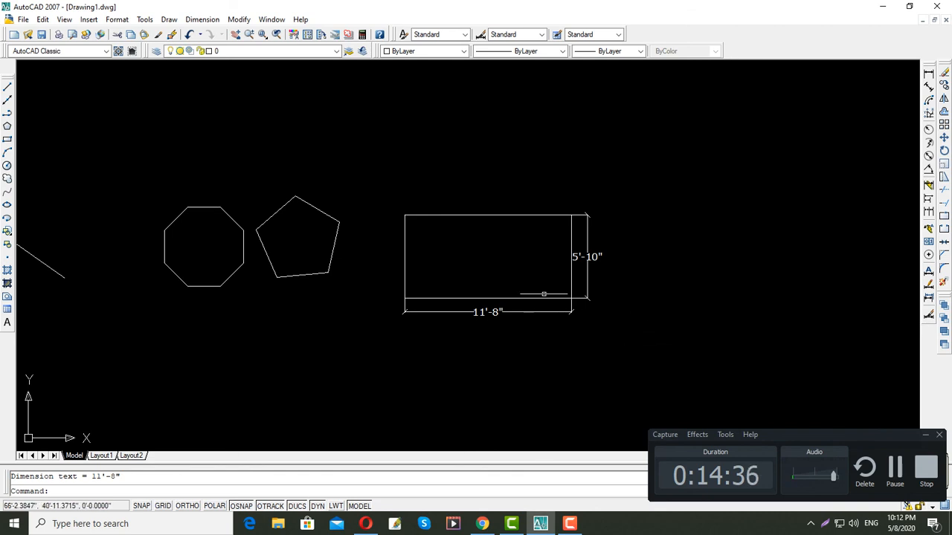
click(646, 361)
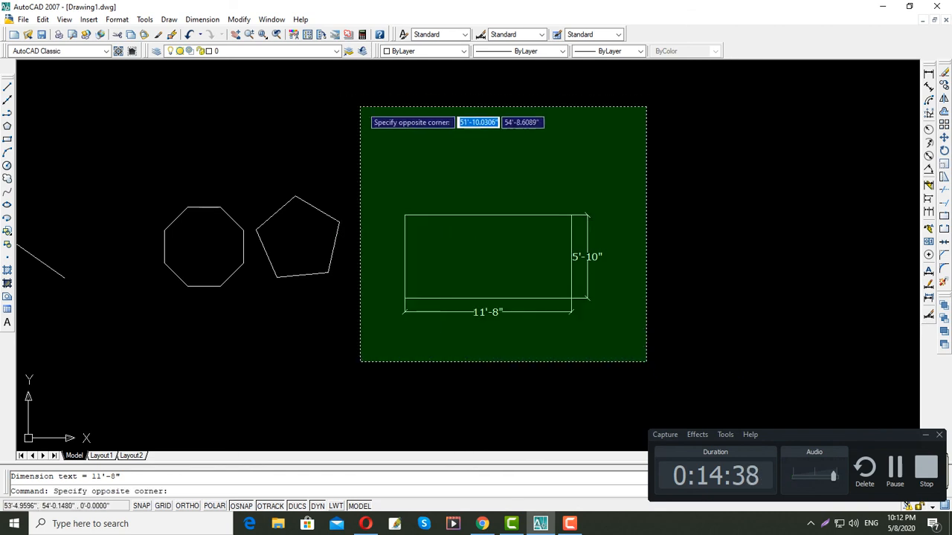
click(369, 106)
key(Delete)
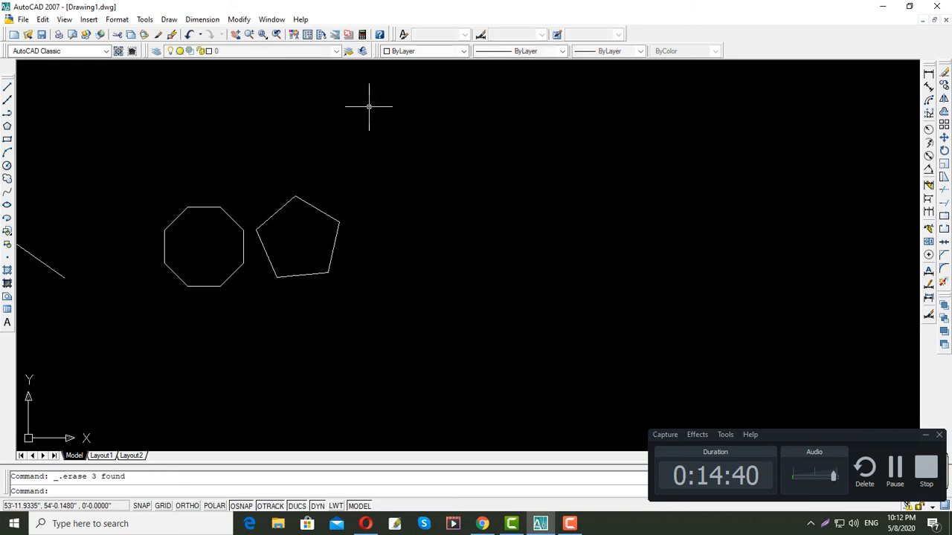
- Try to draw a rectangle beyond the pentagon with the Dimensions option, entering 10',5' for its length
click(7, 139)
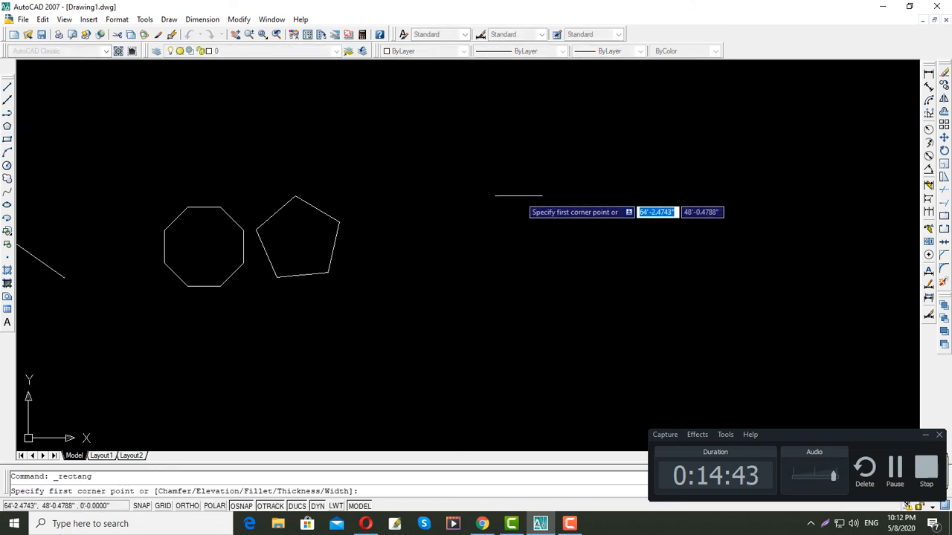
click(405, 172)
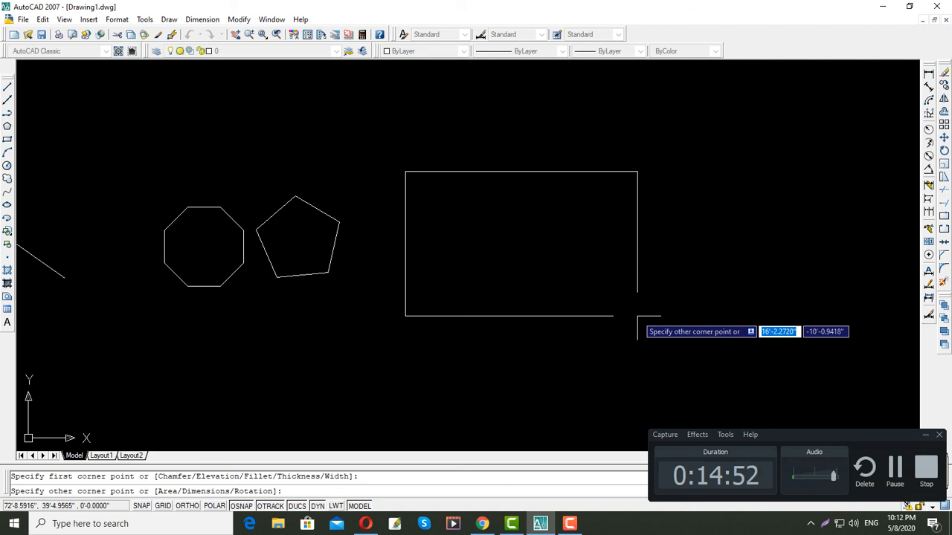
text(D)
key(Return)
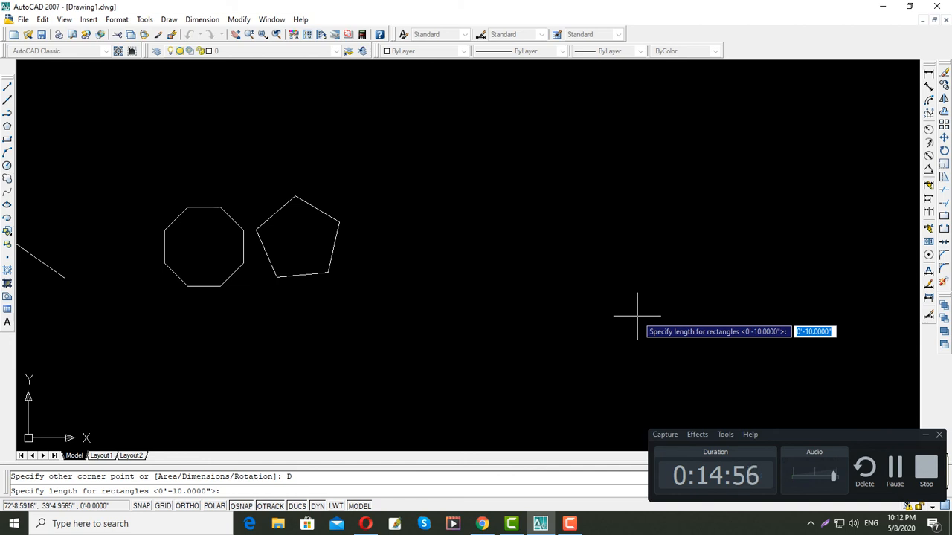
text(1)
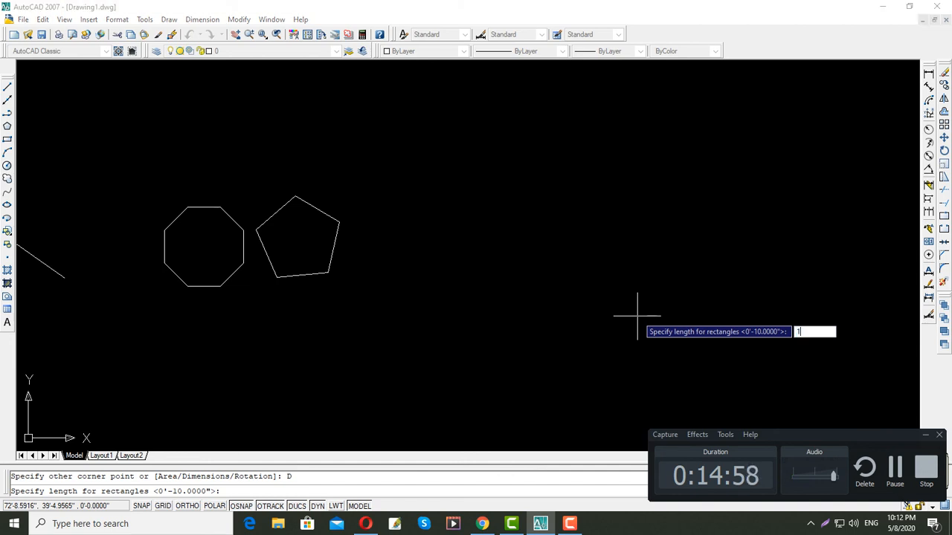
text(0')
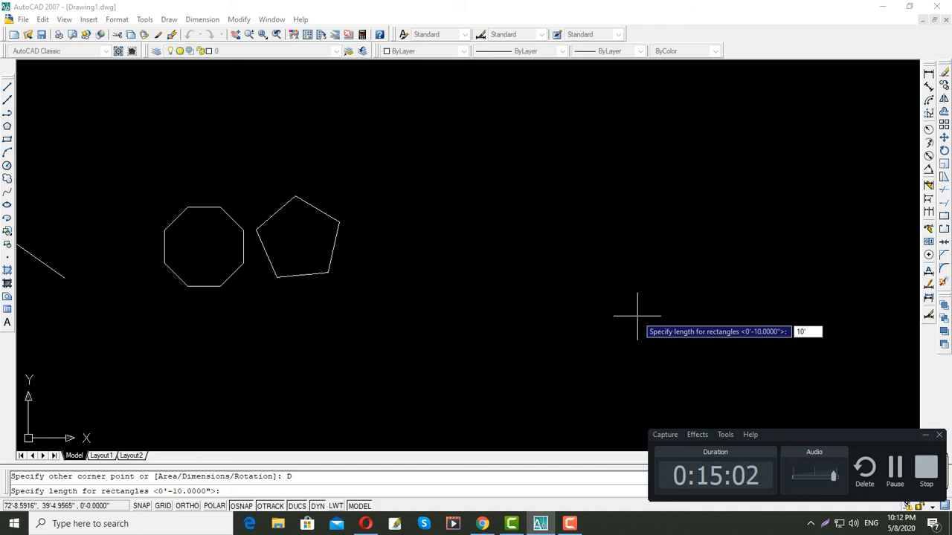
key(Tab)
text(5)
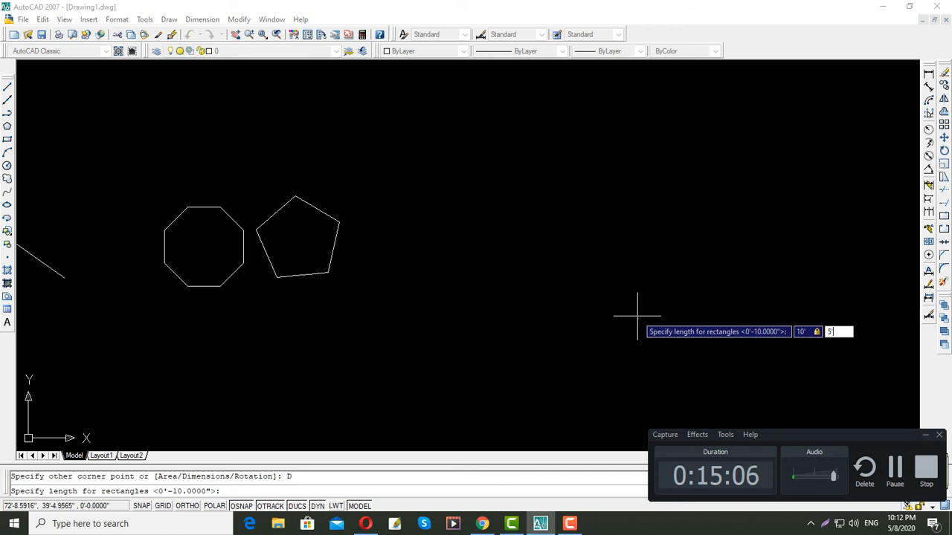
text(')
key(Return)
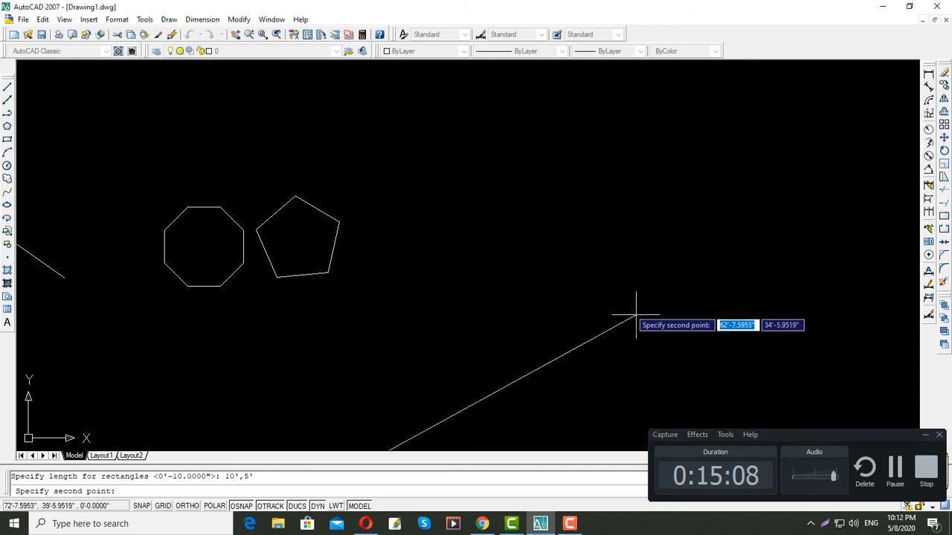
scroll(632, 315, down, 5)
scroll(491, 379, up, 5)
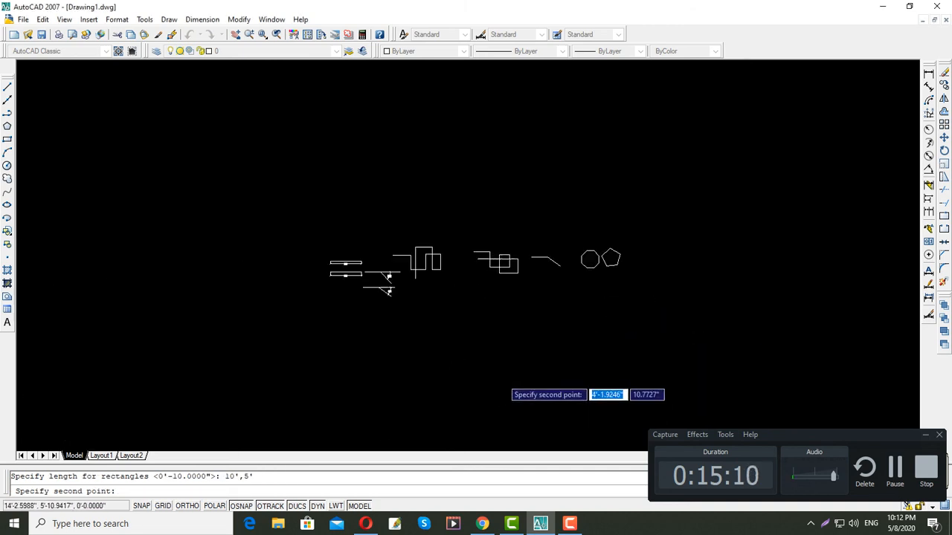
key(Escape)
- Draw a rectangle beyond the pentagon with the Dimensions option, using a length of 10' and a width of 5'
scroll(533, 292, down, 10)
middle_drag(607, 216, 532, 258)
scroll(558, 288, up, 2)
scroll(528, 293, up, 2)
scroll(525, 261, up, 2)
middle_drag(533, 298, 477, 277)
scroll(481, 276, up, 1)
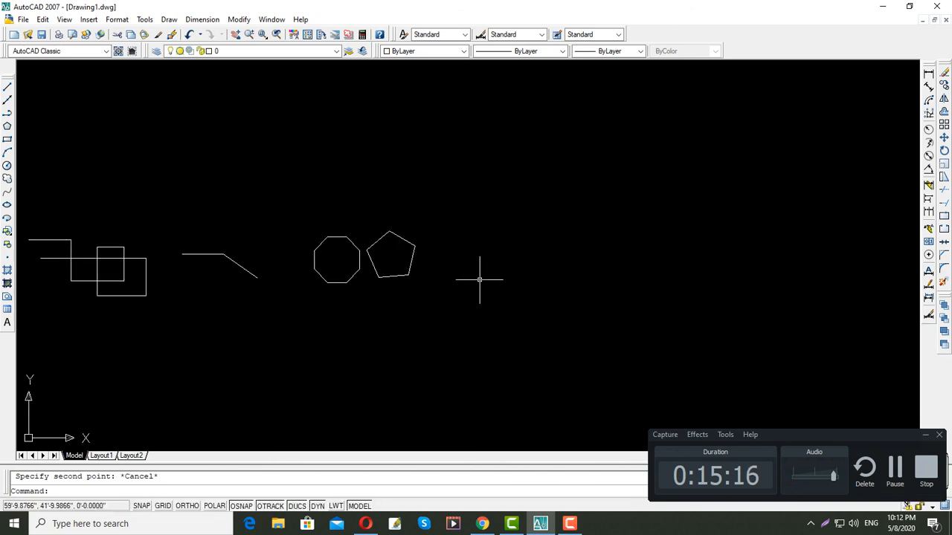
click(8, 139)
click(466, 209)
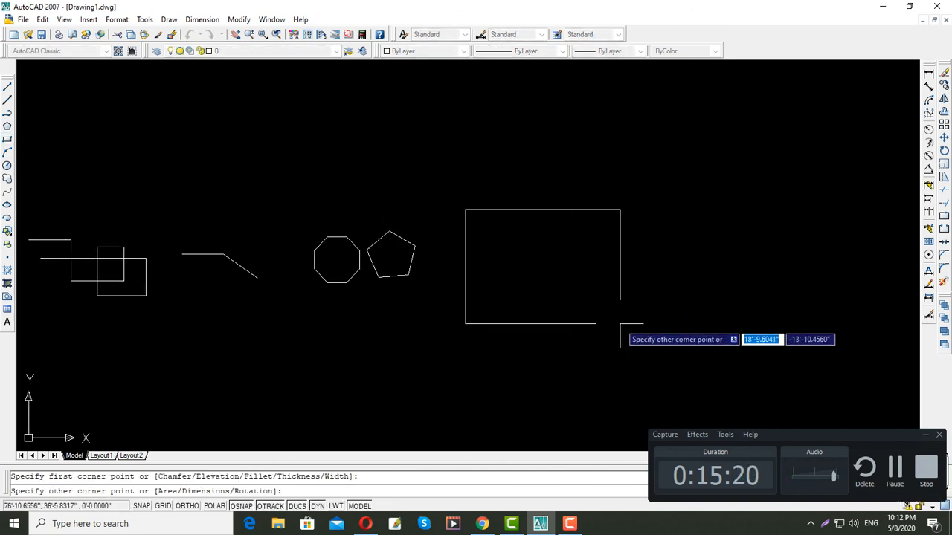
text(D)
key(Return)
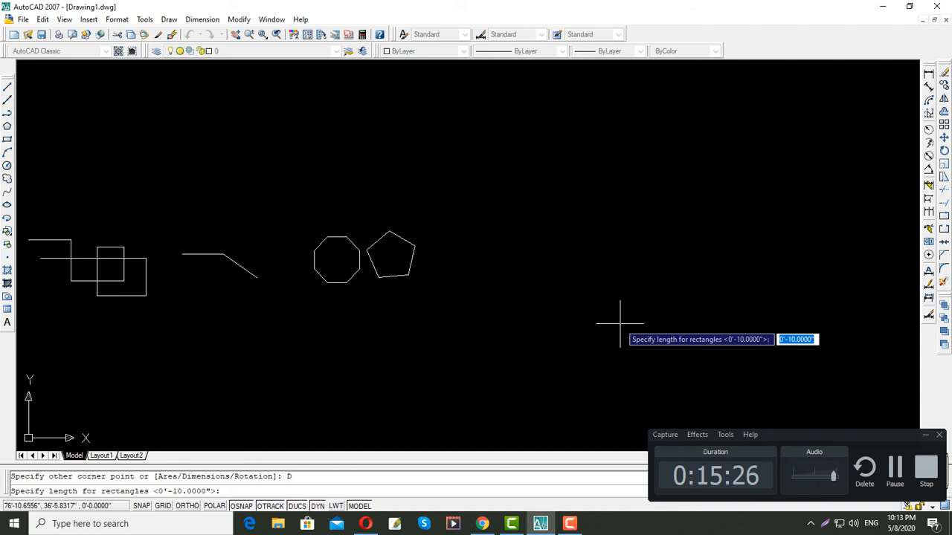
text(10)
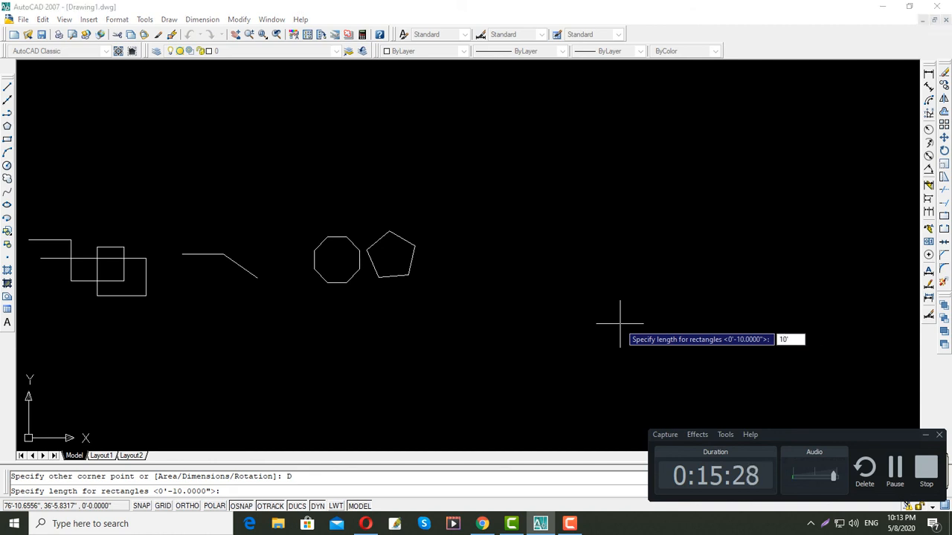
key(Return)
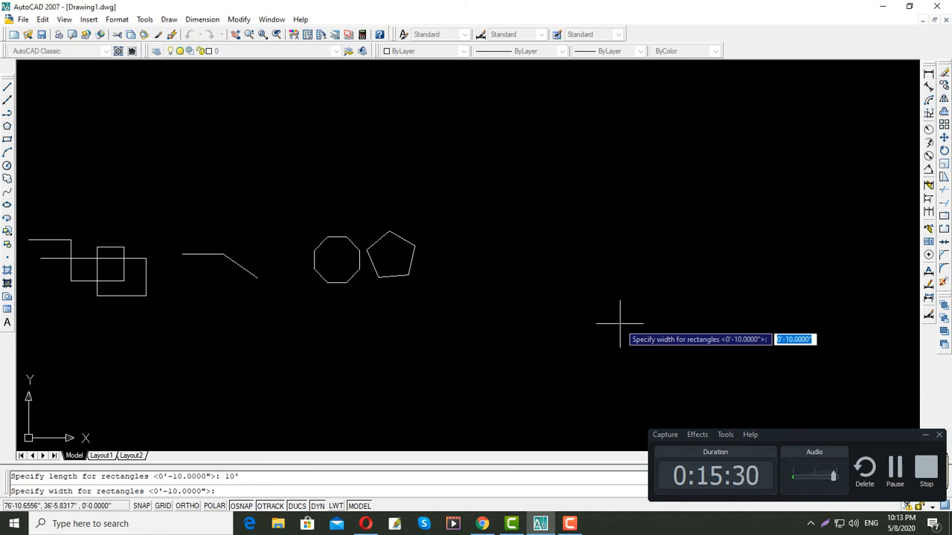
text(5)
key(Return)
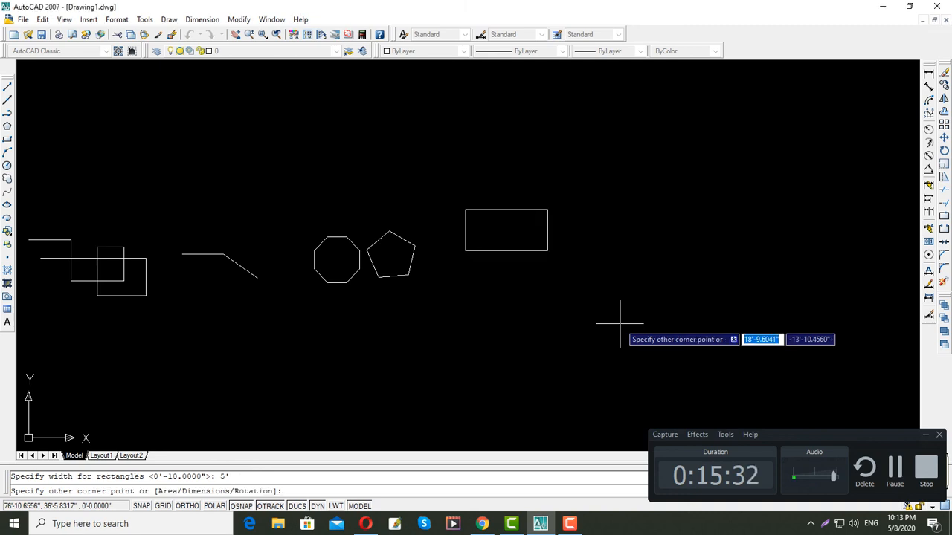
click(620, 323)
- Draw a second rectangle inside the 10' by 5' one, entering only 6' for its other corner
scroll(498, 211, up, 3)
scroll(489, 249, down, 2)
scroll(493, 248, up, 5)
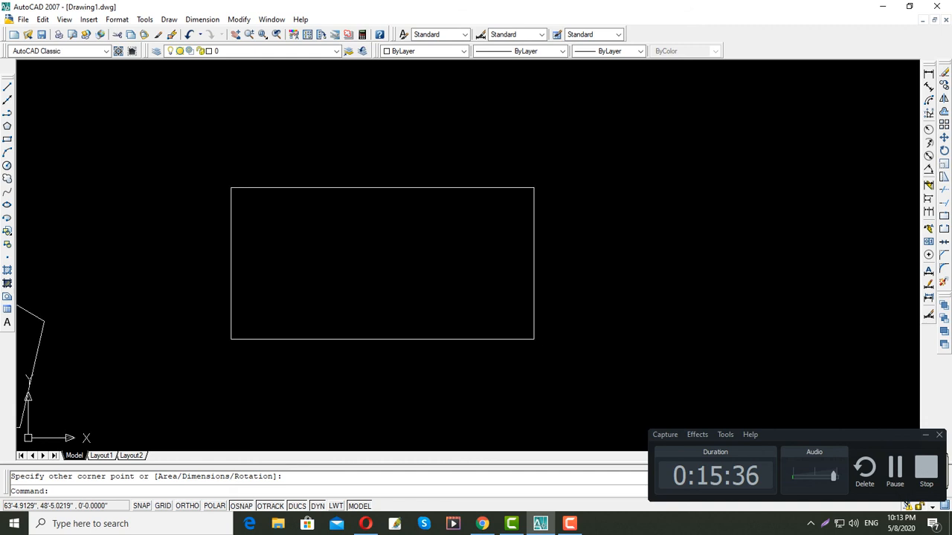
click(7, 139)
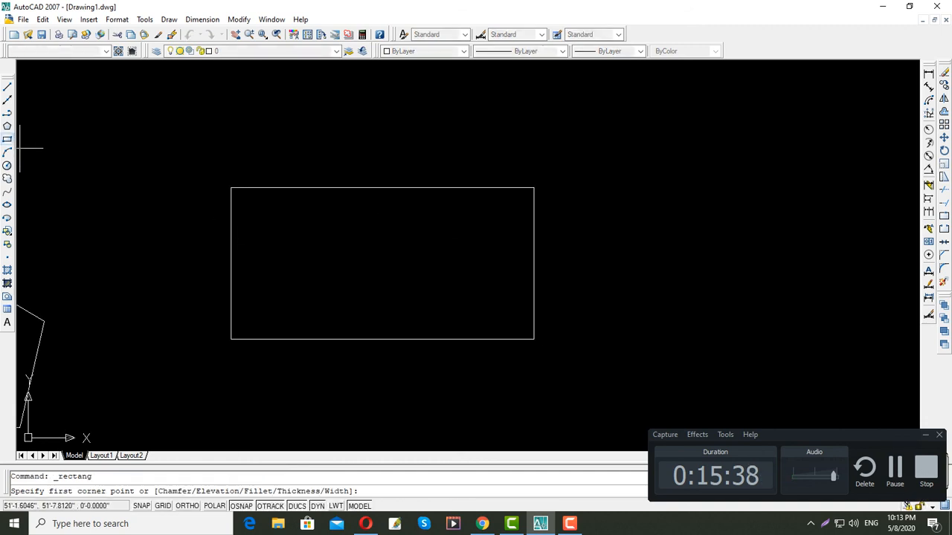
click(261, 220)
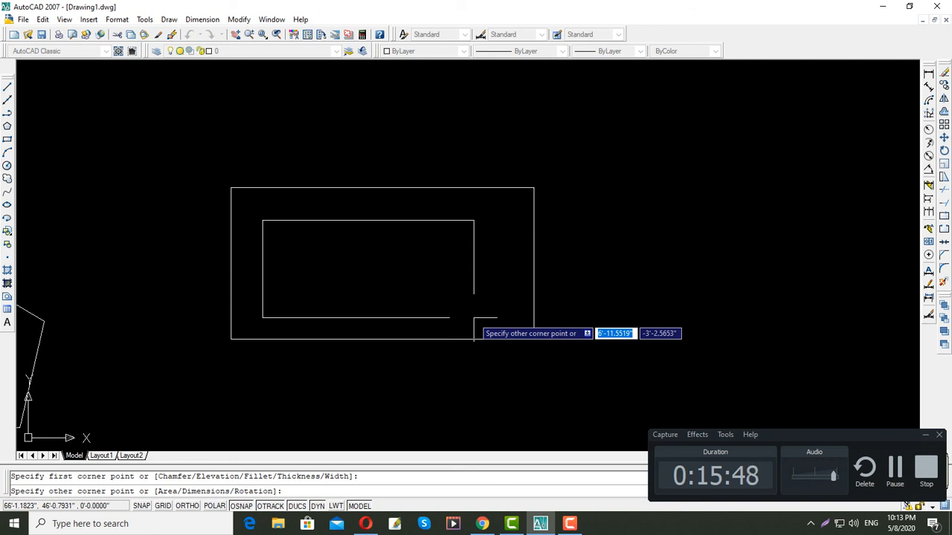
text(6)
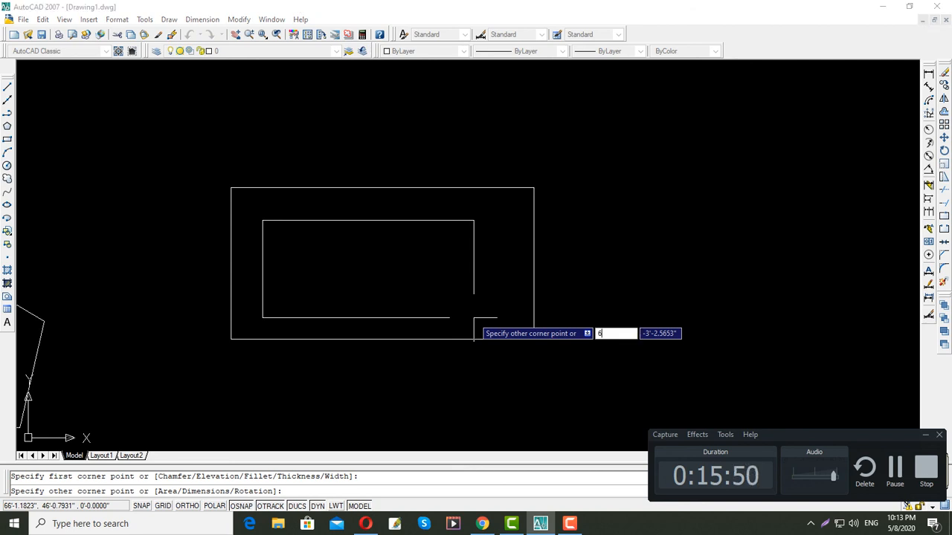
text(')
key(Return)
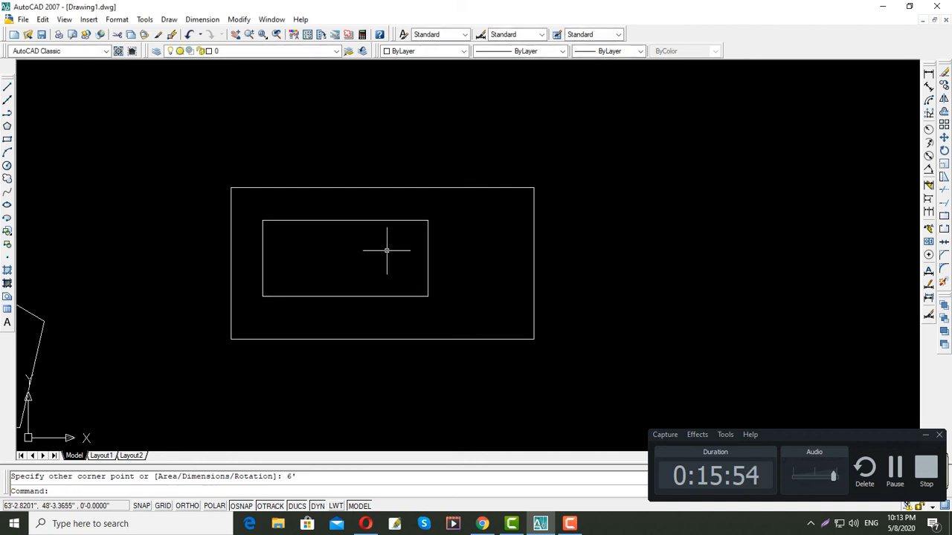
- Erase the inner rectangle
click(391, 220)
click(391, 218)
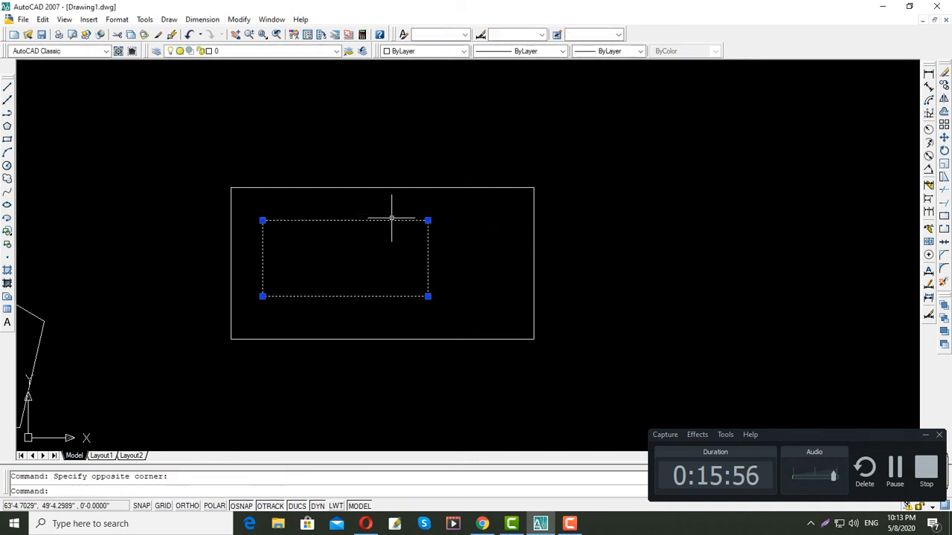
key(Delete)
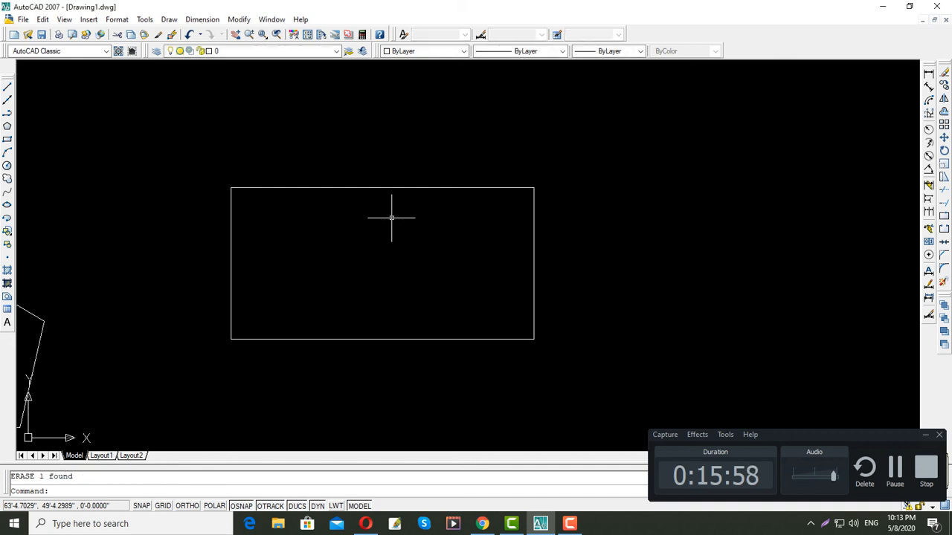
- Draw a rectangle with the Dimensions option, 6' long and 5' wide, starting just inside the larger rectangle's upper-left corner
text(rec)
key(Return)
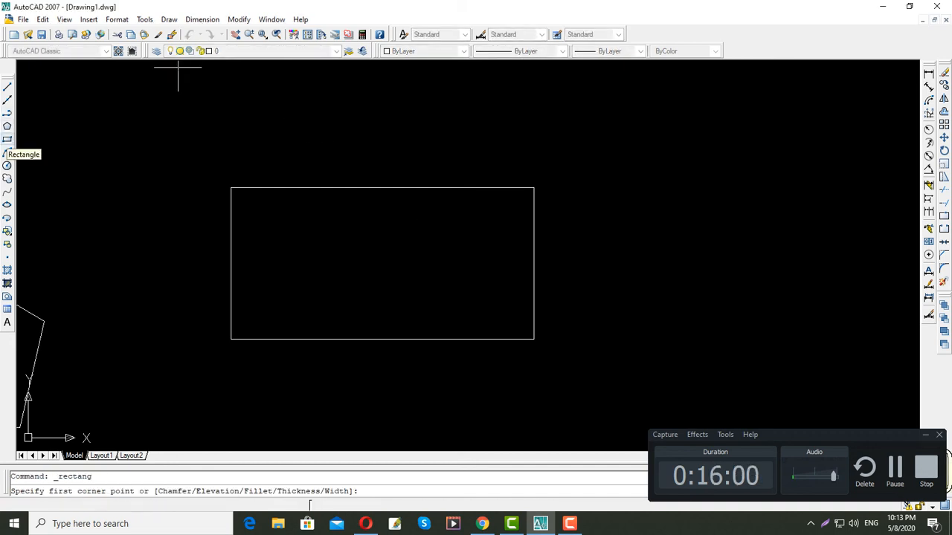
click(251, 205)
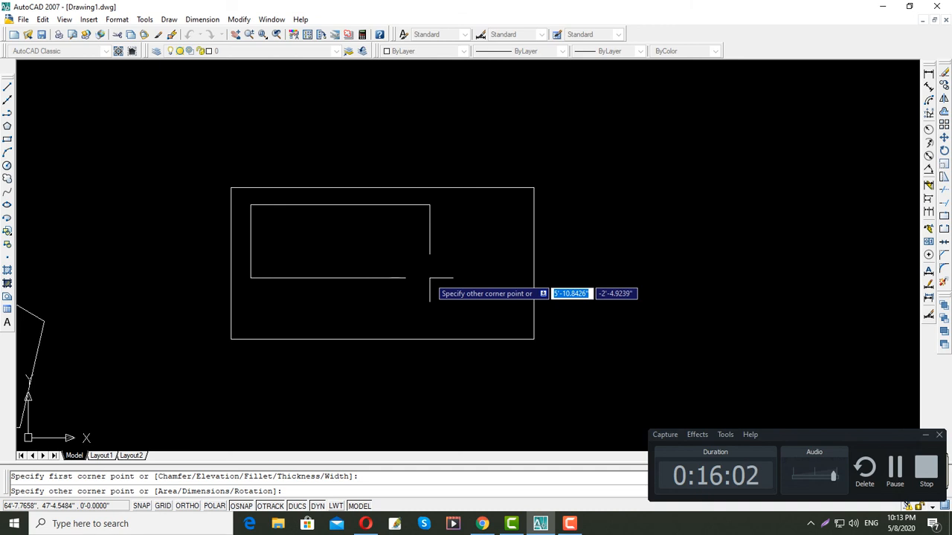
text(D)
key(Return)
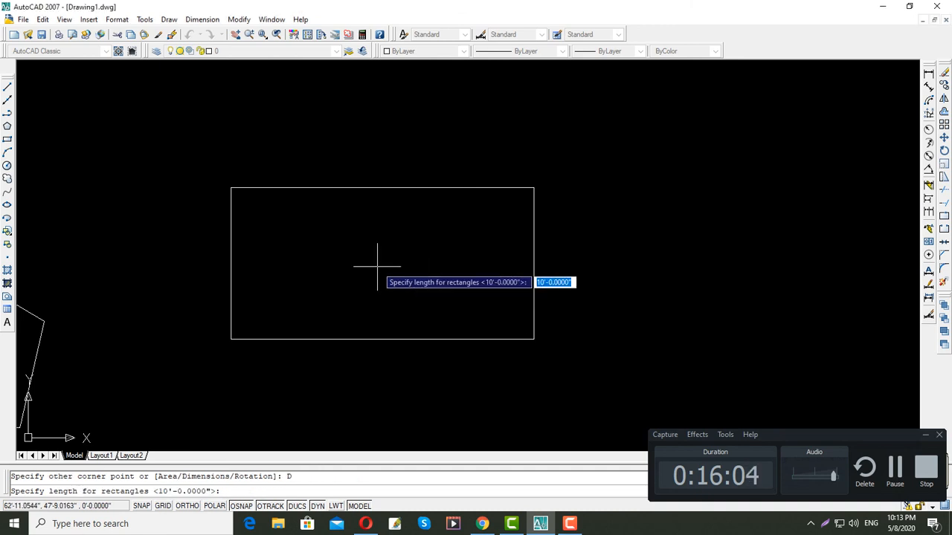
text(1)
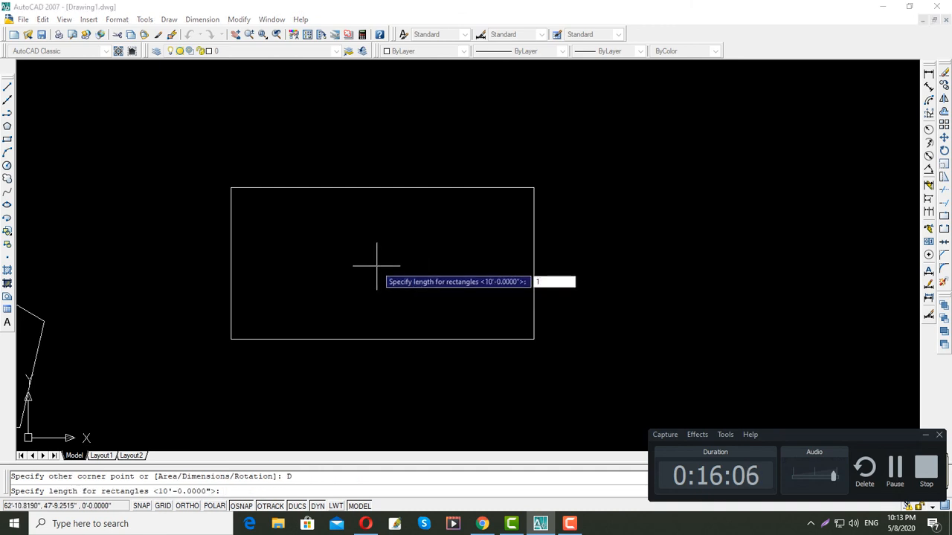
text(0')
key(Return)
text(5')
key(Return)
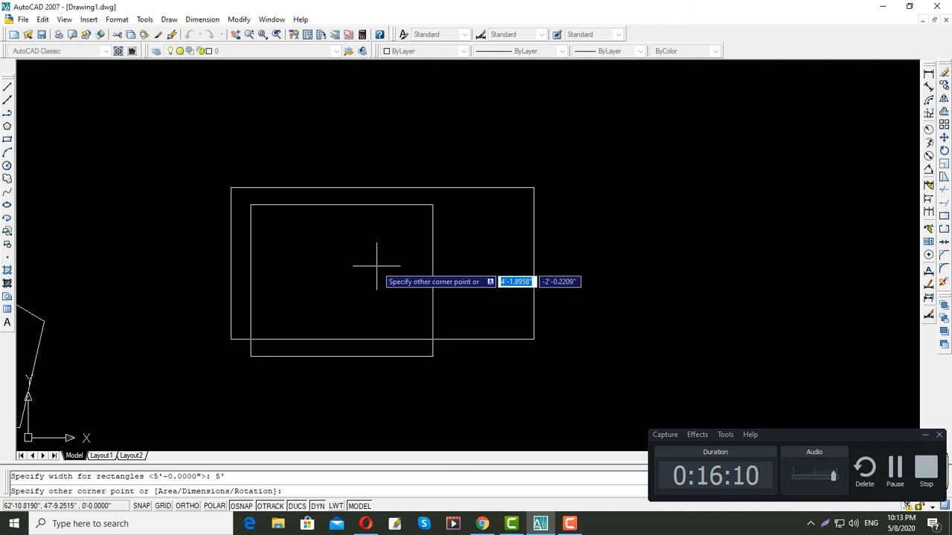
click(376, 265)
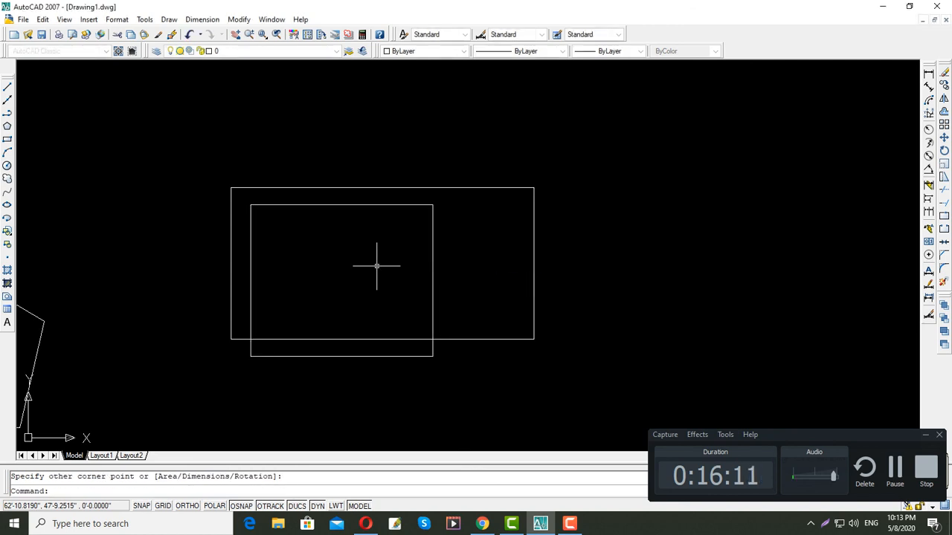
- Move the smaller rectangle out of the larger one to the free space just to its right
click(437, 287)
click(427, 284)
text(M)
key(Return)
click(363, 288)
click(670, 272)
key(Escape)
middle_drag(606, 298, 491, 298)
middle_drag(602, 317, 591, 316)
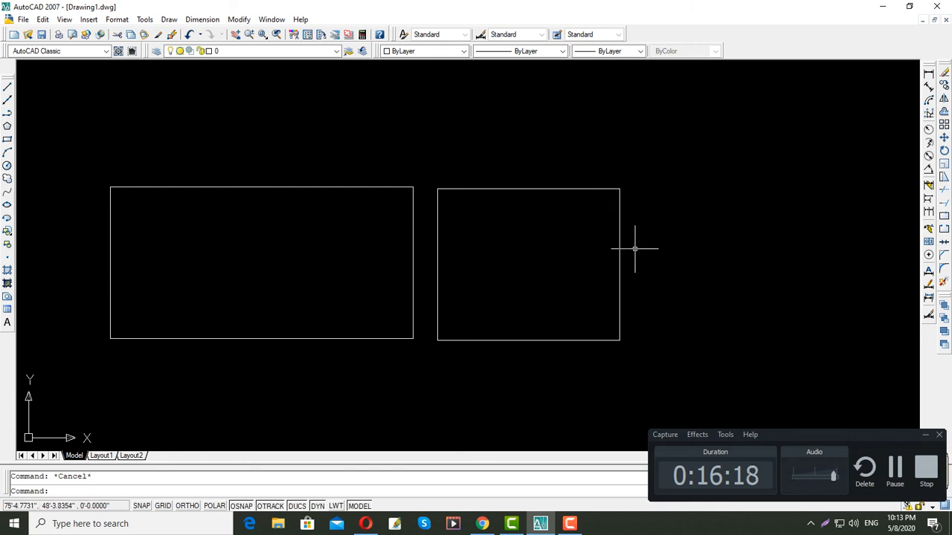
- Add linear dimensions to the smaller rectangle's bottom and right edges, placed just outside them
click(928, 75)
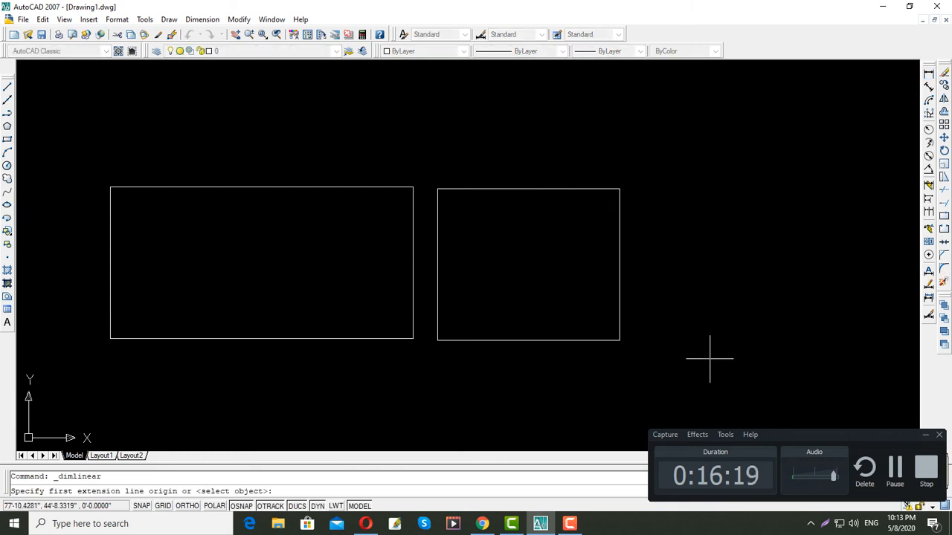
click(619, 340)
click(437, 340)
click(443, 354)
key(Return)
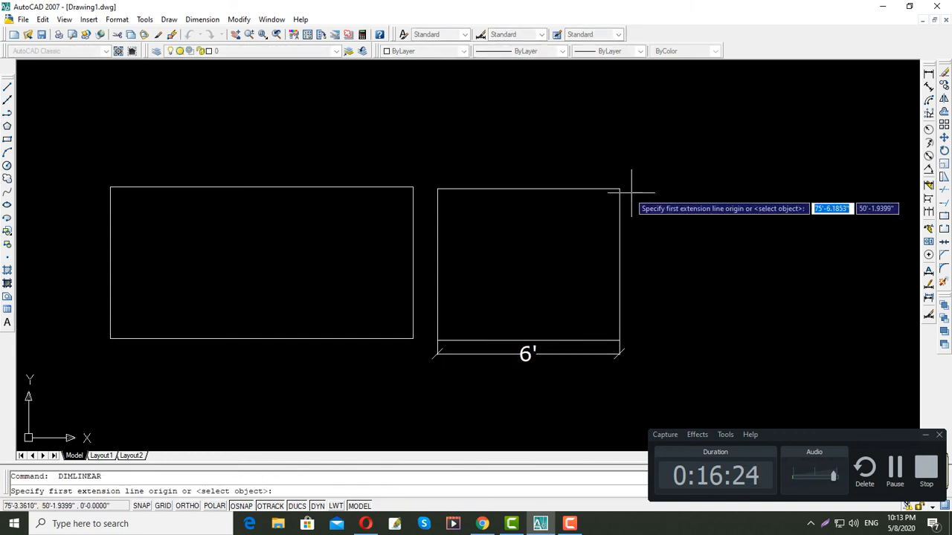
click(619, 189)
click(620, 339)
click(642, 290)
key(Return)
key(Escape)
- Review the dimensioned lines, the angled lines and the connected line and polyline shapes, selecting polylines to check them as single objects
middle_drag(616, 260, 565, 252)
mouse_move(661, 292)
middle_down()
mouse_move(698, 346)
mouse_move(665, 305)
mouse_move(642, 299)
middle_up()
scroll(675, 323, down, 2)
scroll(634, 303, up, 2)
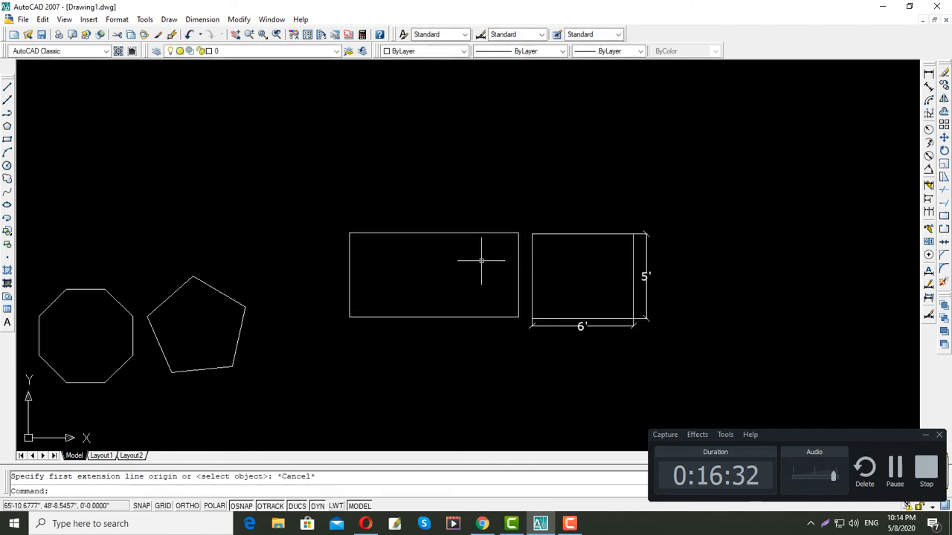
mouse_move(524, 253)
middle_down()
mouse_move(455, 241)
mouse_move(363, 244)
middle_up()
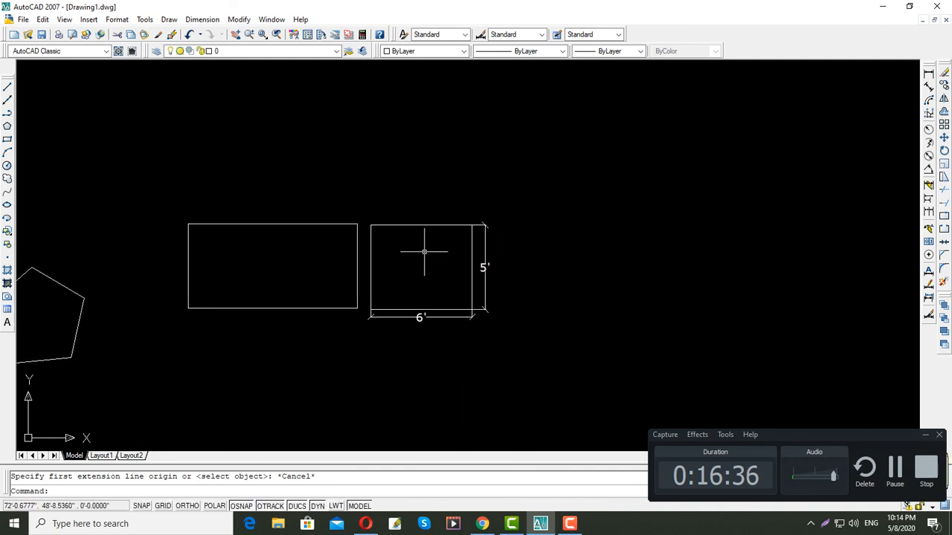
scroll(223, 219, down, 8)
mouse_move(201, 236)
middle_down()
mouse_move(409, 233)
mouse_move(521, 250)
mouse_move(690, 217)
middle_up()
scroll(301, 240, up, 7)
middle_drag(431, 258, 397, 246)
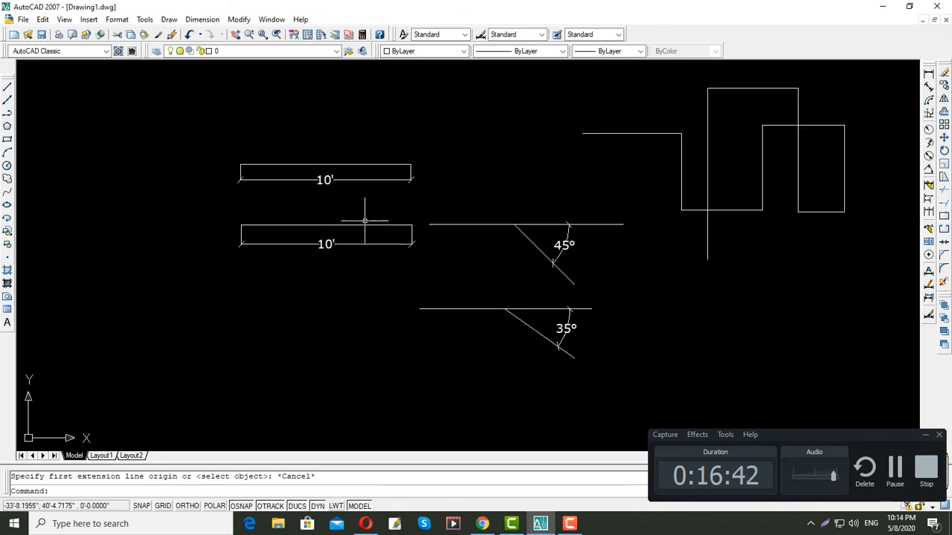
mouse_move(332, 173)
middle_down()
mouse_move(59, 174)
mouse_move(39, 242)
middle_up()
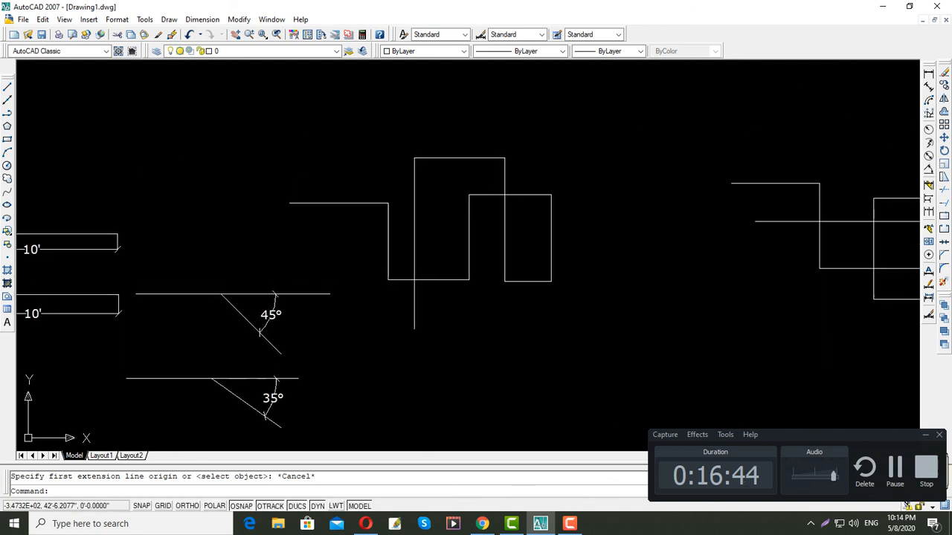
click(380, 203)
key(Escape)
middle_drag(520, 233, 233, 231)
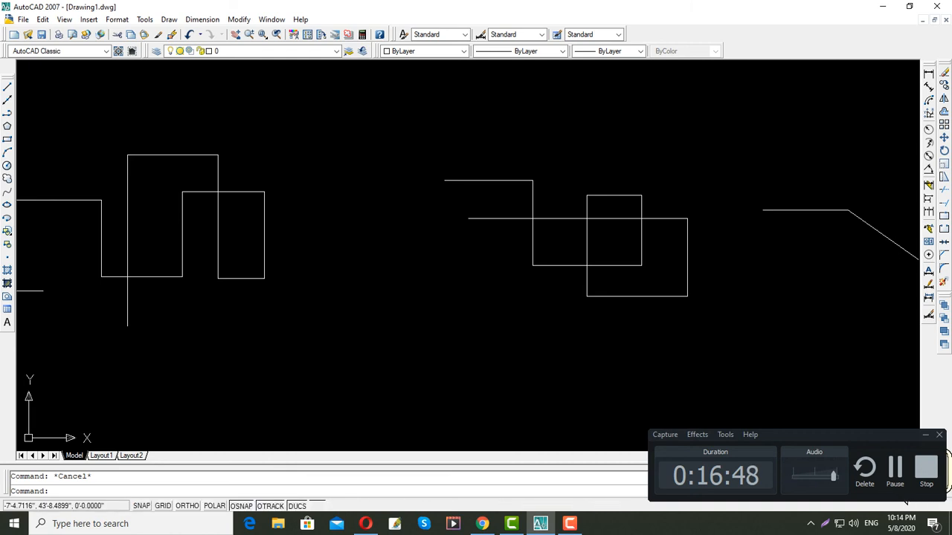
mouse_move(598, 238)
middle_down()
mouse_move(240, 227)
mouse_move(187, 240)
middle_up()
click(448, 216)
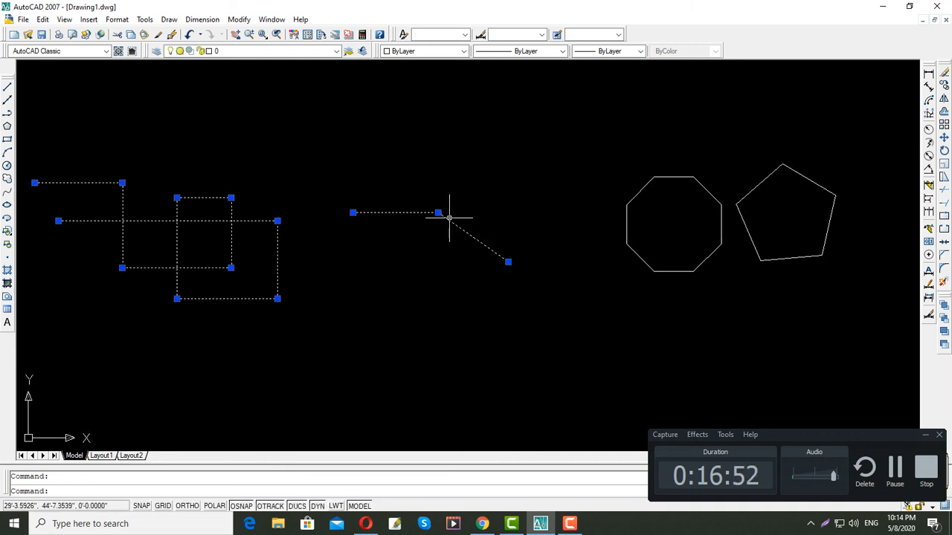
key(Escape)
- Review the octagon, the pentagon and the two rectangles, selecting the octagon and the larger rectangle to check them as single objects
middle_drag(647, 231, 548, 234)
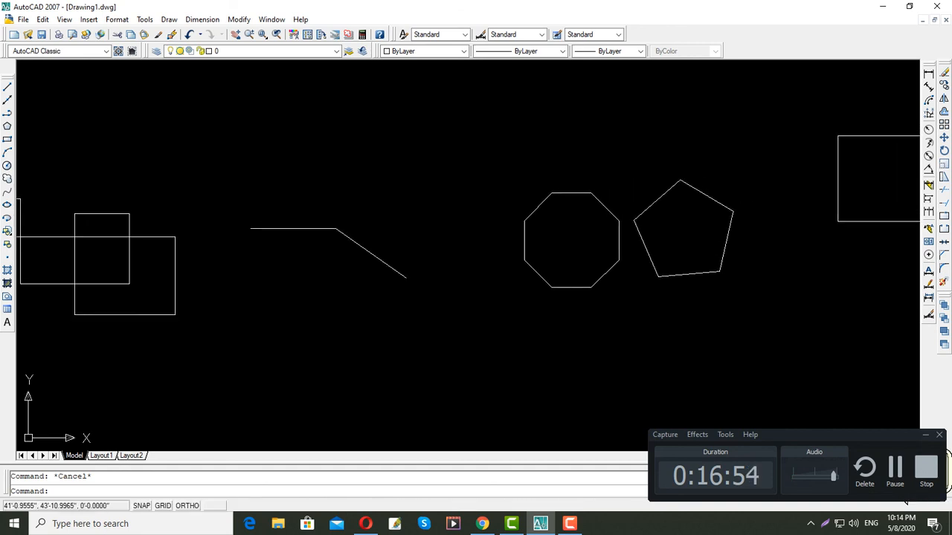
click(576, 191)
middle_drag(712, 240, 314, 240)
key(Escape)
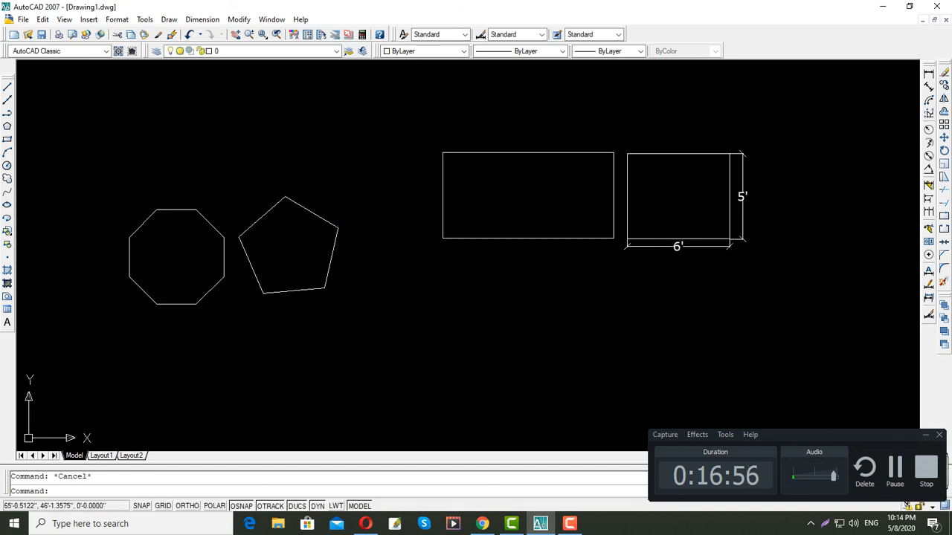
click(536, 238)
middle_drag(757, 268, 747, 288)
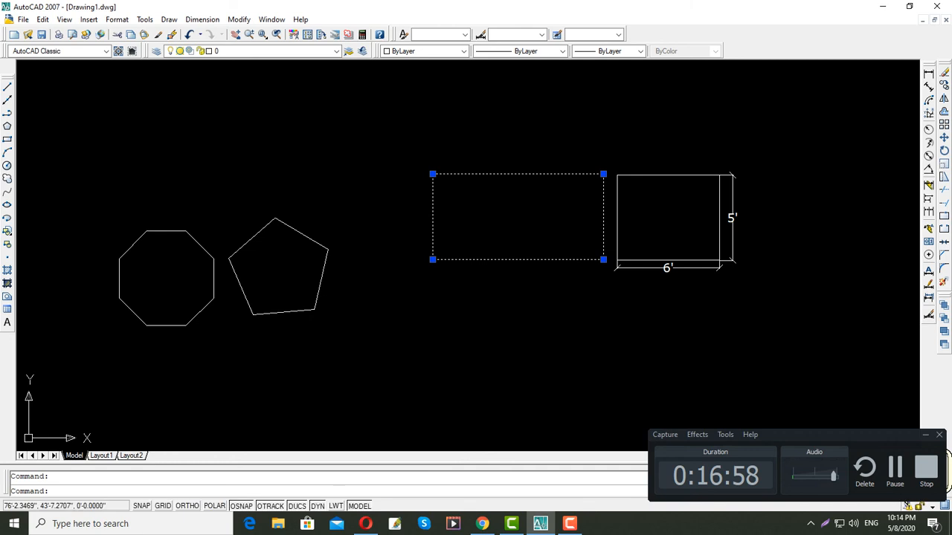
scroll(633, 214, up, 2)
middle_drag(632, 214, 600, 265)
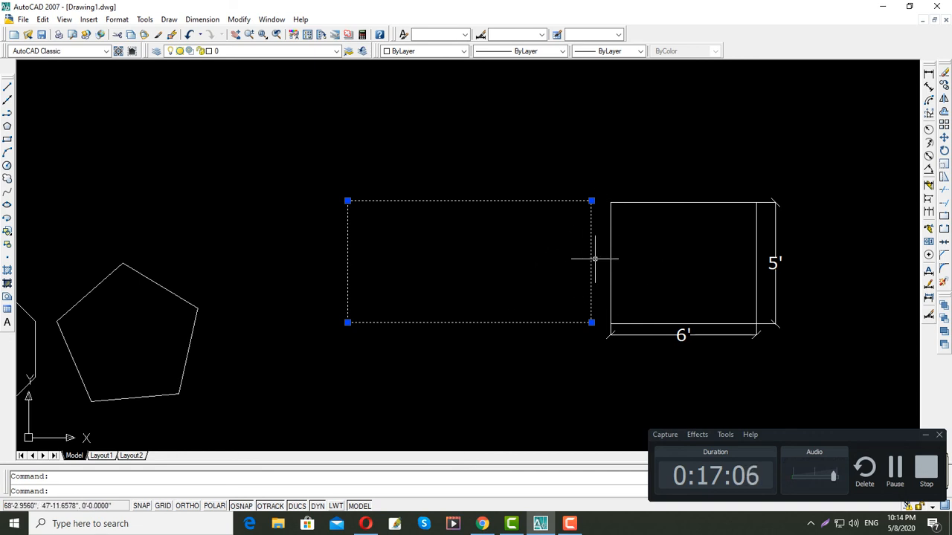
key(Escape)
click(651, 252)
click(632, 252)
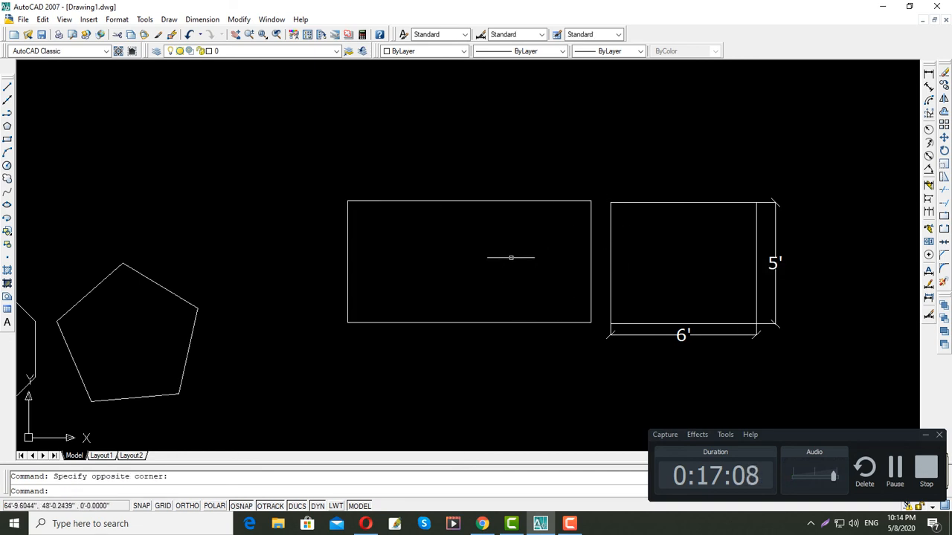